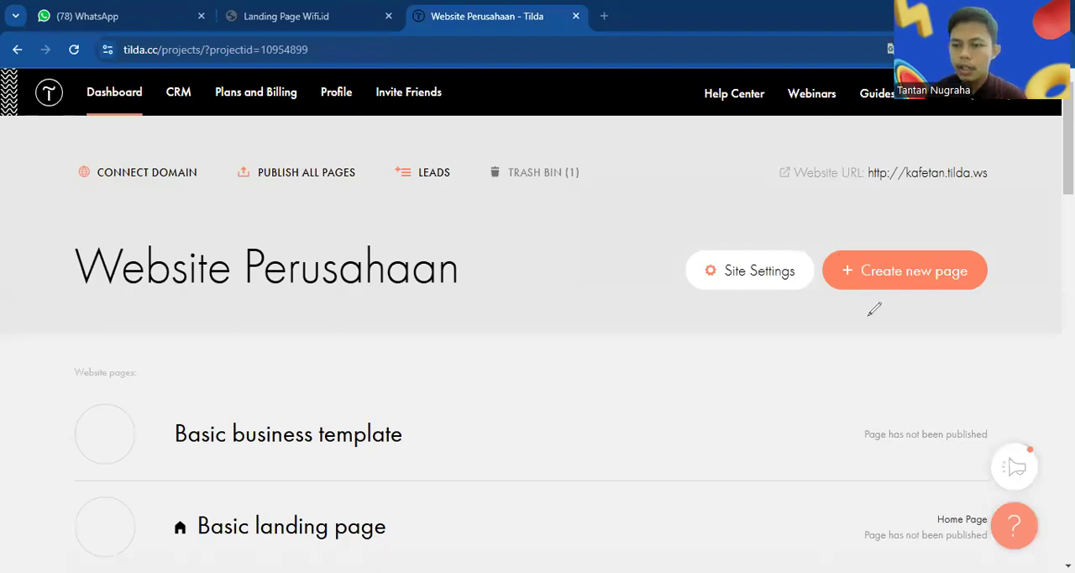
# Create a new page in the Website Perusahaan project from the Pro template Squircle
pyautogui.moveTo(882, 232); pyautogui.dragTo(875, 212)
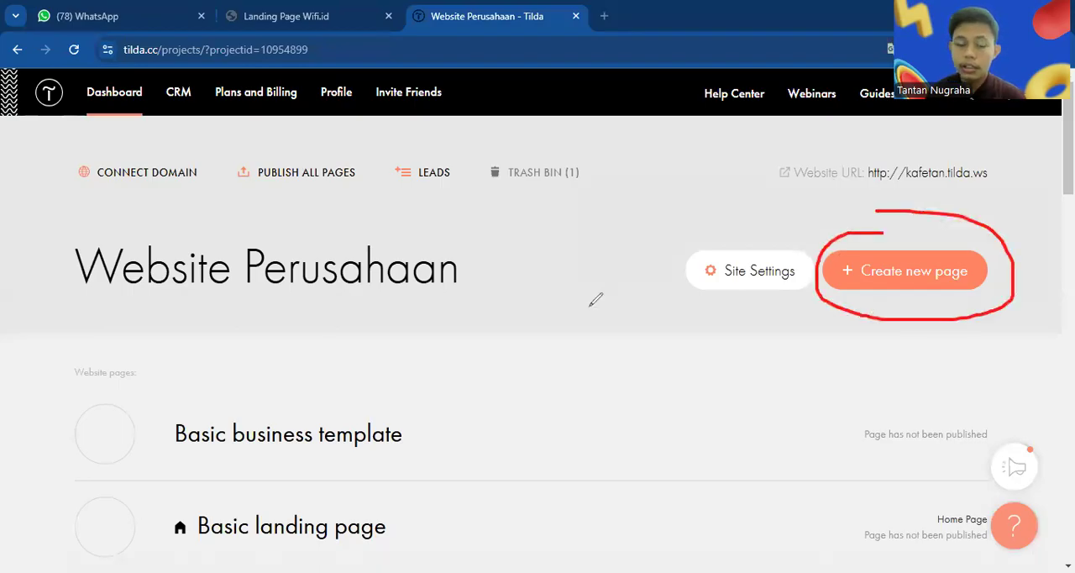
pyautogui.click(846, 282)
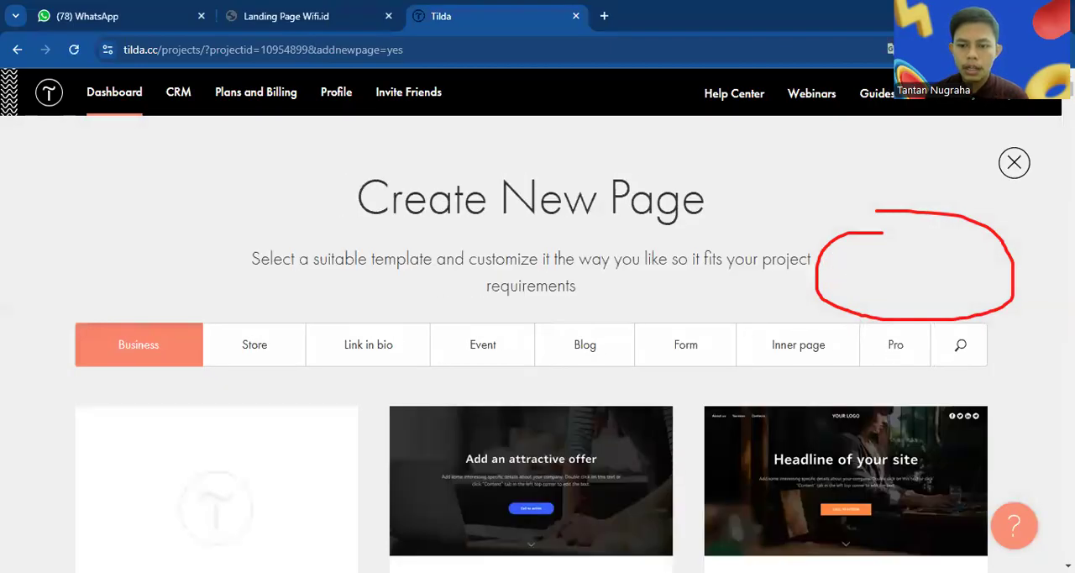
pyautogui.moveTo(925, 312); pyautogui.dragTo(919, 306)
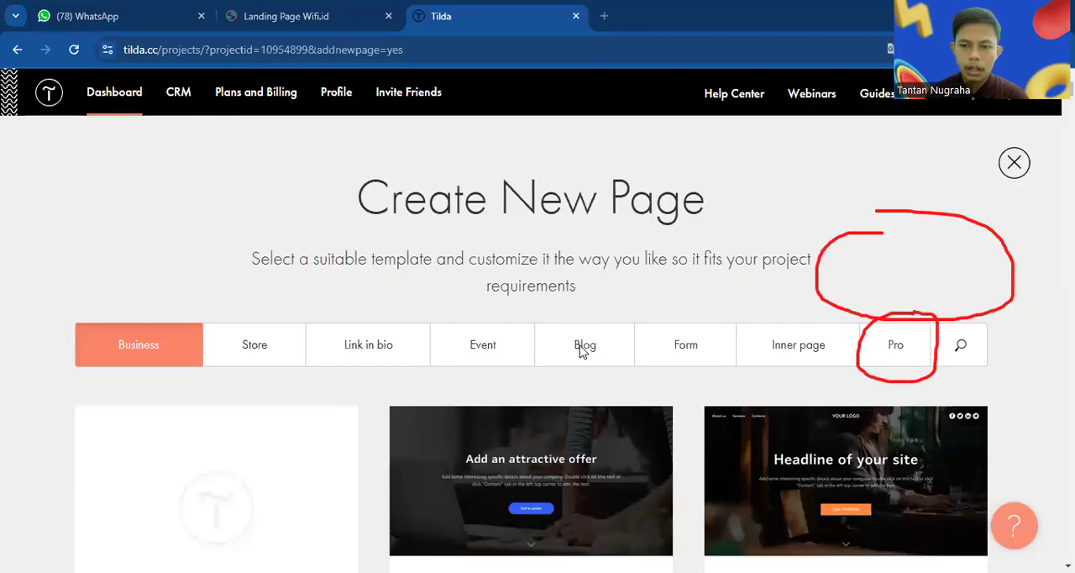
pyautogui.click(872, 351)
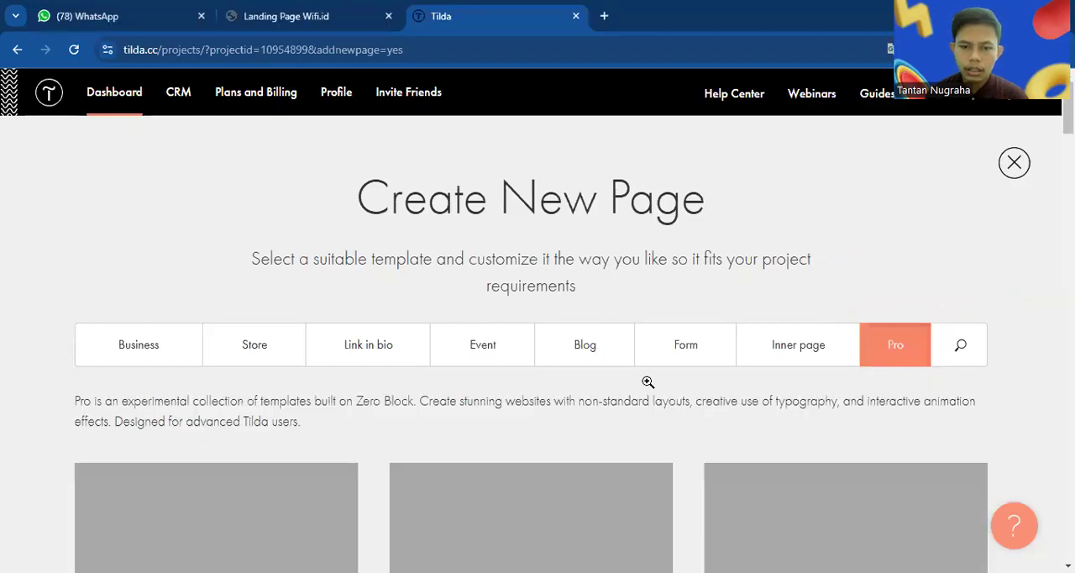
pyautogui.scroll(-3, 648, 381)
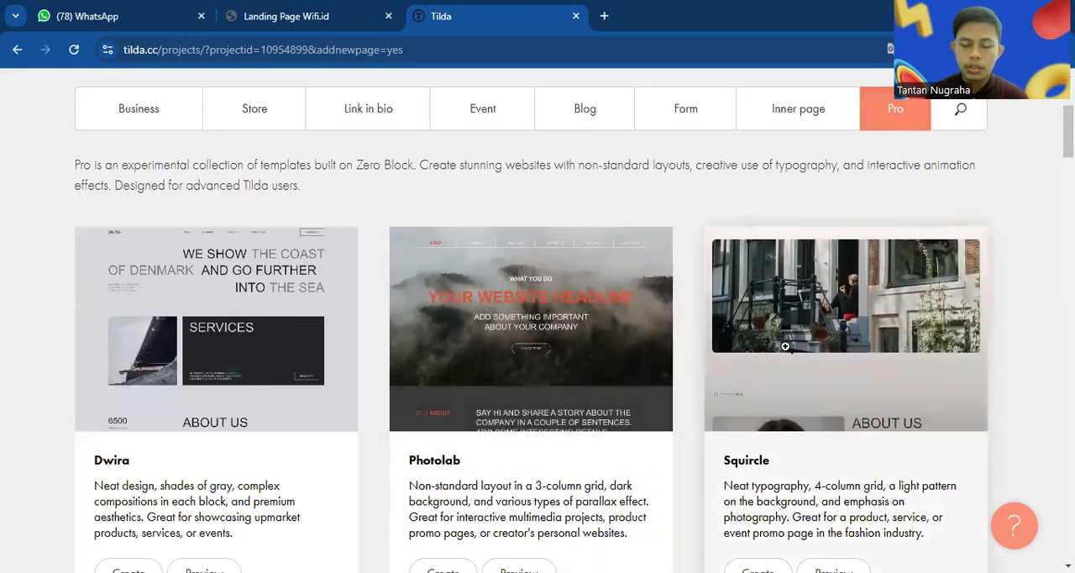
pyautogui.click(786, 347)
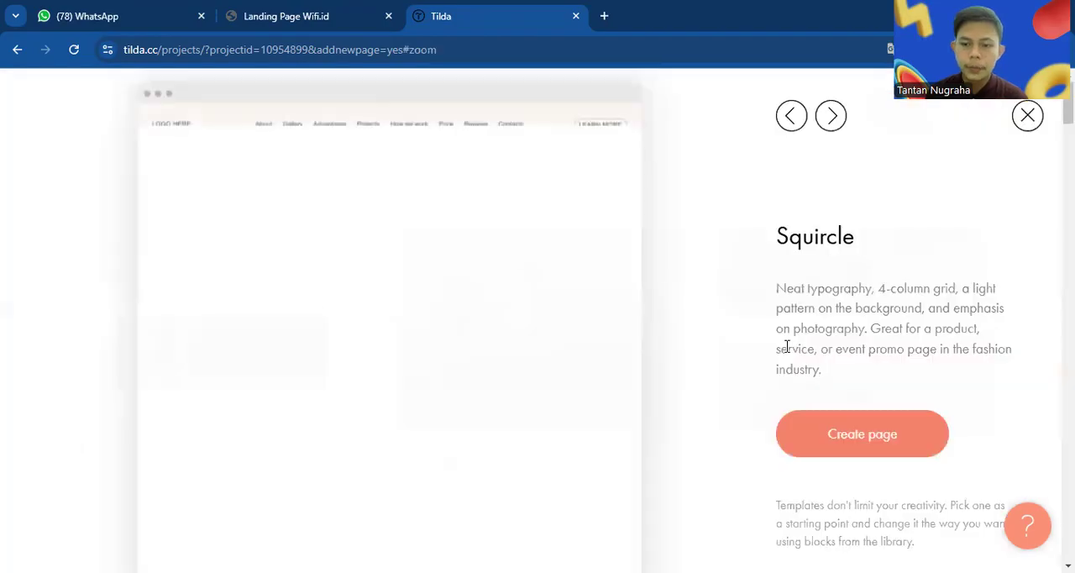
pyautogui.click(831, 451)
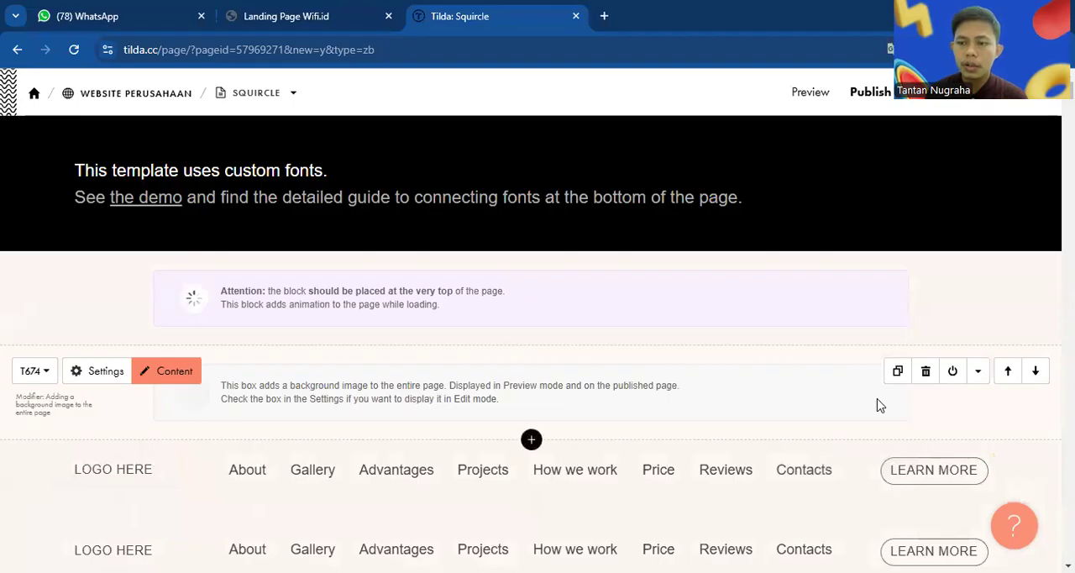
# Open the Zero Block containing the main website headline for editing in the block editor
pyautogui.scroll(-4, 878, 406)
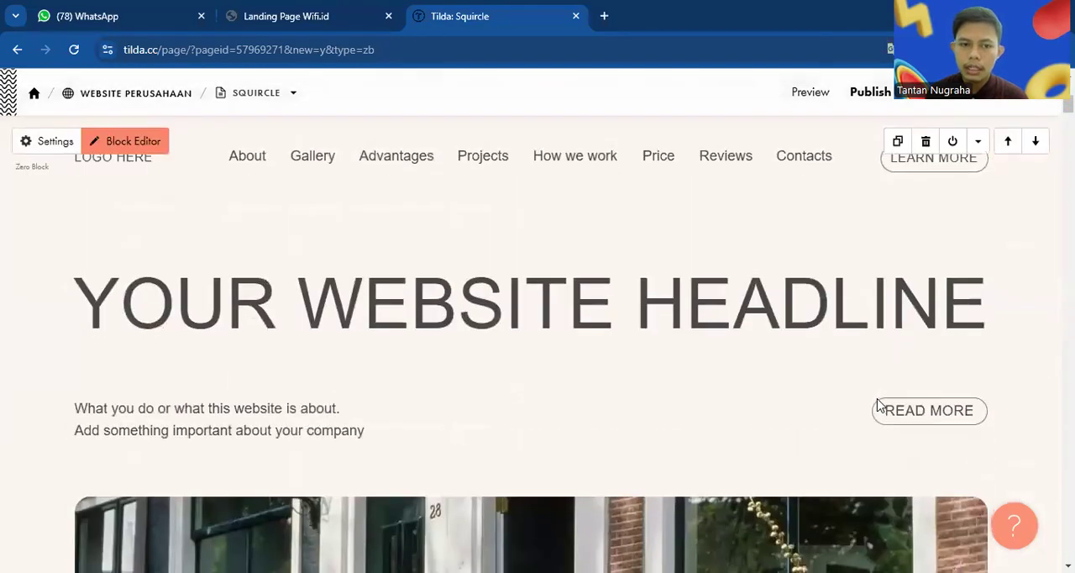
pyautogui.scroll(1, 878, 405)
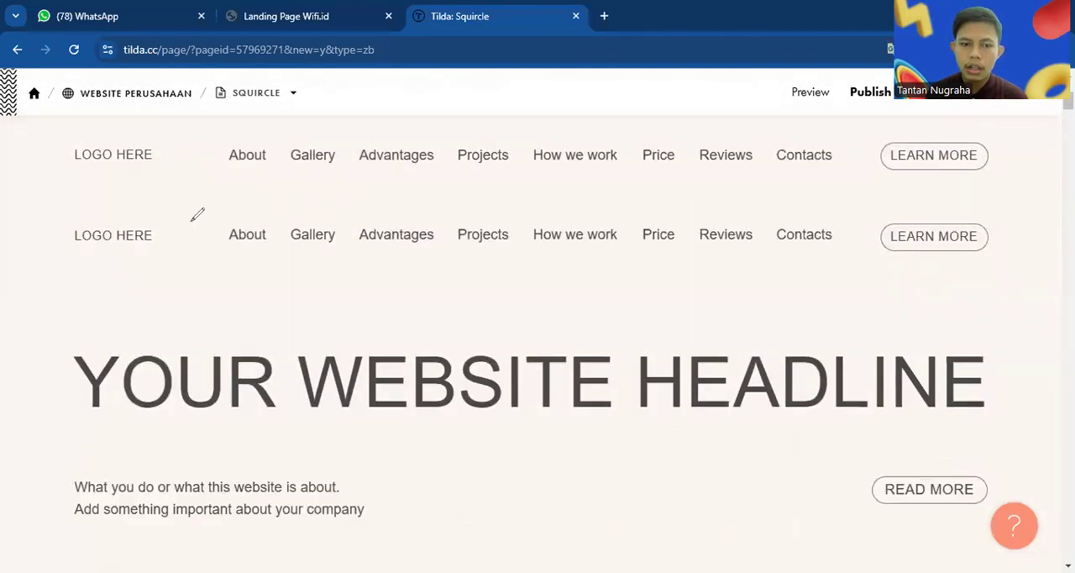
pyautogui.moveTo(98, 237); pyautogui.dragTo(64, 149)
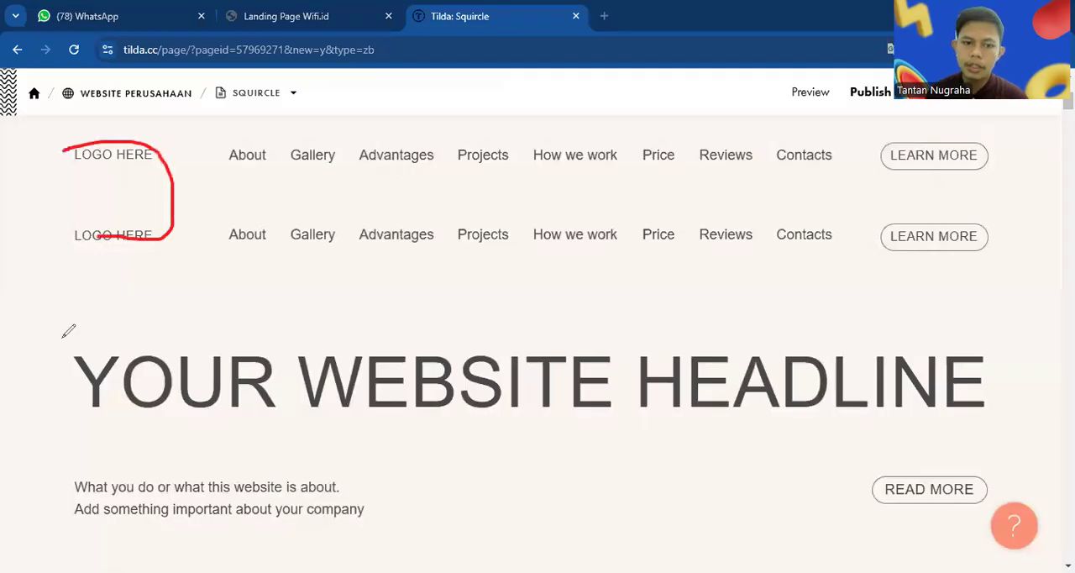
pyautogui.moveTo(143, 220)
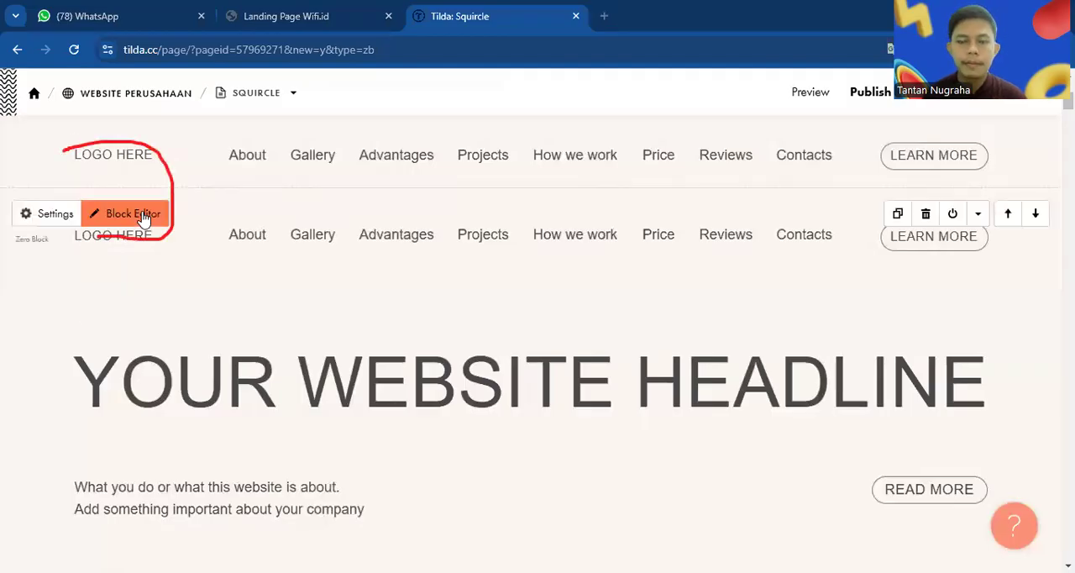
pyautogui.click(144, 216)
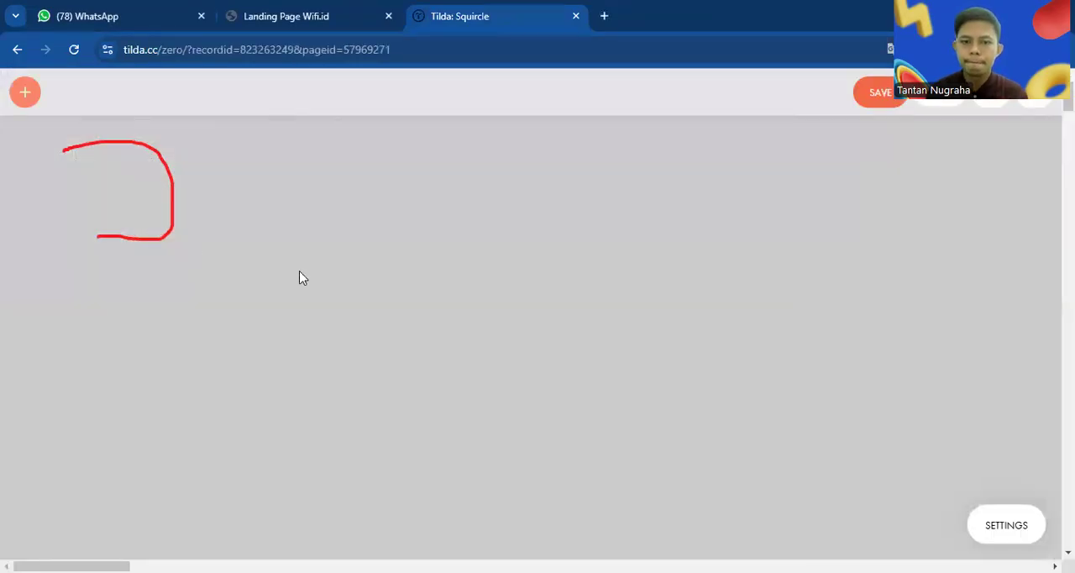
# Delete the website headline, the company description text and the large photo from the block
pyautogui.click(322, 294)
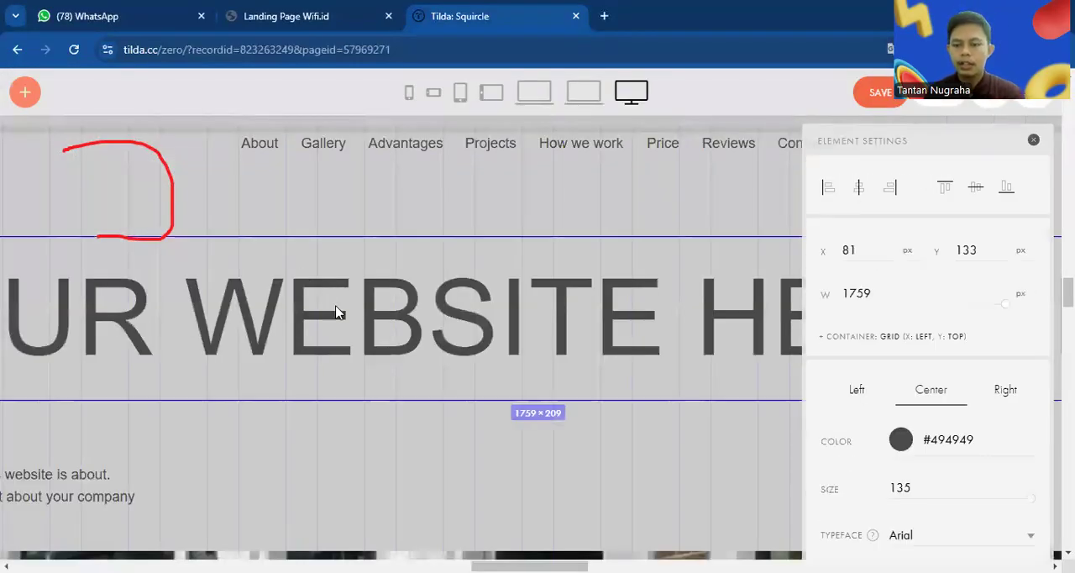
pyautogui.press('Delete')
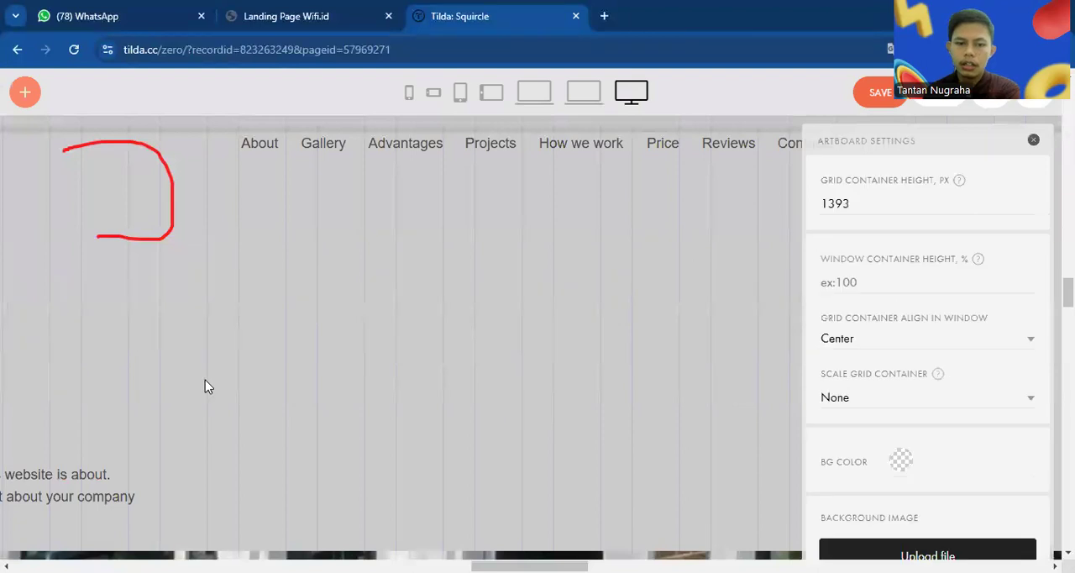
pyautogui.click(65, 491)
pyautogui.press('Delete')
pyautogui.scroll(-6, 328, 397)
pyautogui.click(329, 395)
pyautogui.press('Delete')
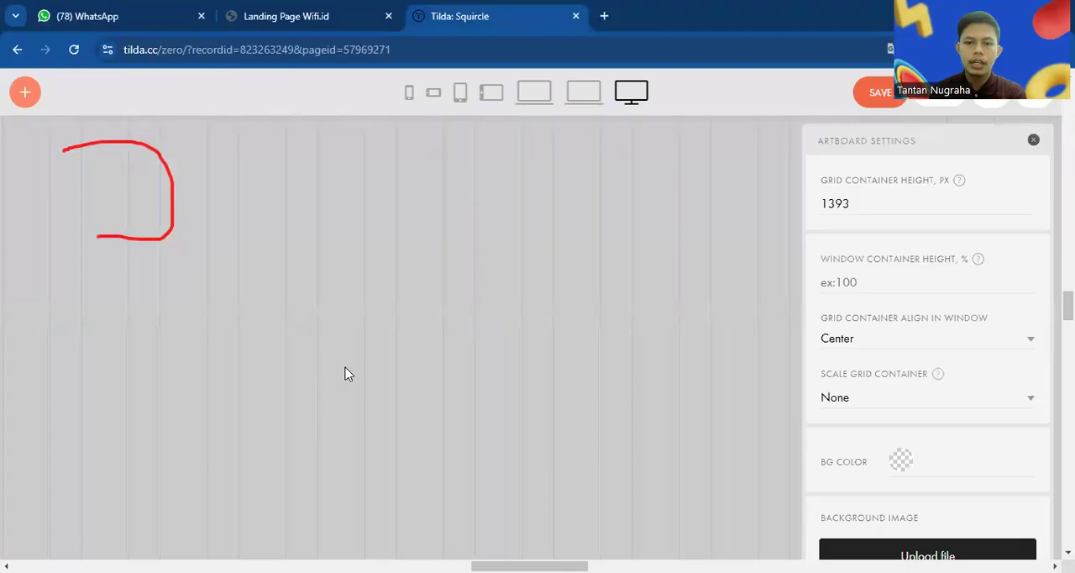
pyautogui.scroll(-5, 400, 291)
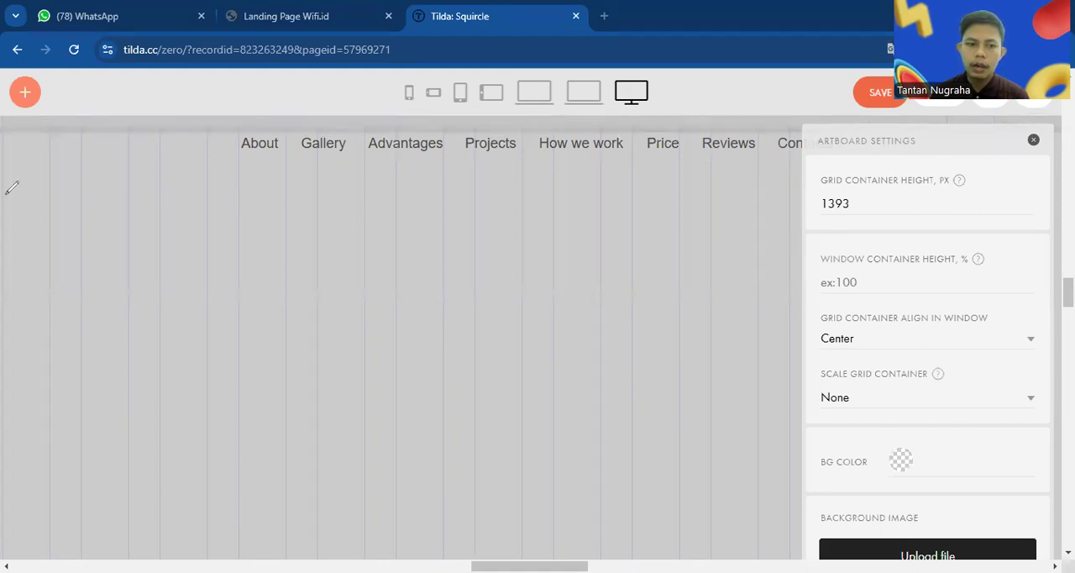
pyautogui.moveTo(5, 131)
pyautogui.mouseDown()
pyautogui.moveTo(32, 131)
pyautogui.moveTo(6, 163)
pyautogui.mouseUp()
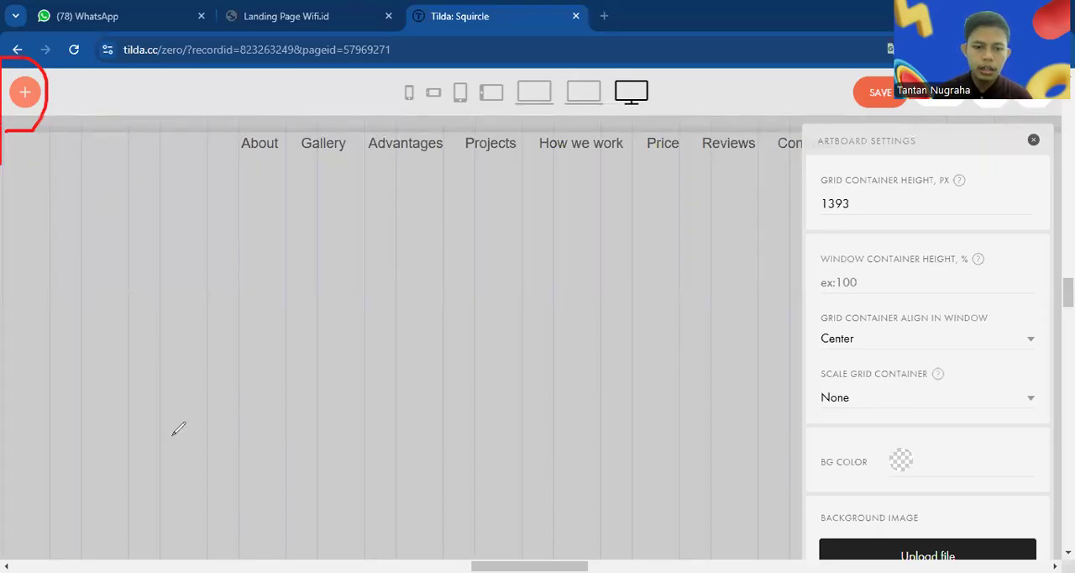
pyautogui.click(24, 96)
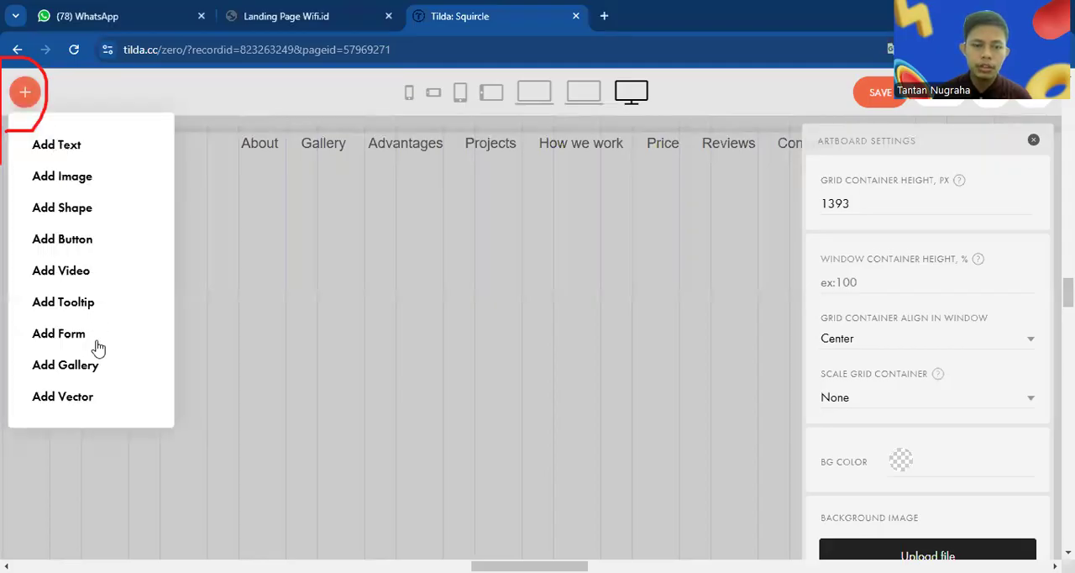
pyautogui.click(389, 262)
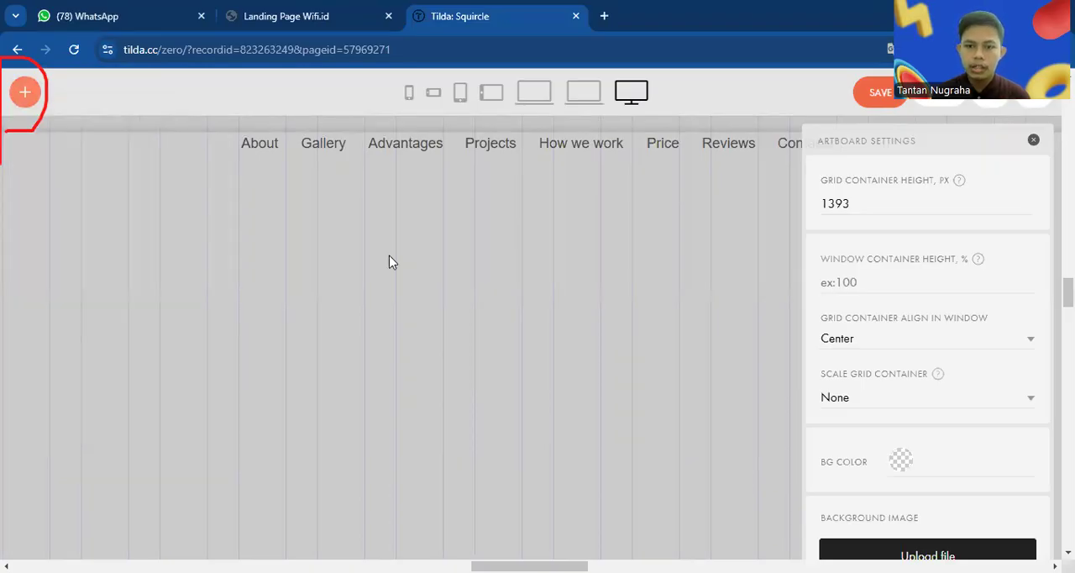
# Compare the block's layout at the laptop, tablet and phone screen sizes, and return to the 1920–max size at 50% zoom
pyautogui.moveTo(384, 72)
pyautogui.mouseDown()
pyautogui.moveTo(629, 110)
pyautogui.moveTo(677, 72)
pyautogui.moveTo(383, 74)
pyautogui.mouseUp()
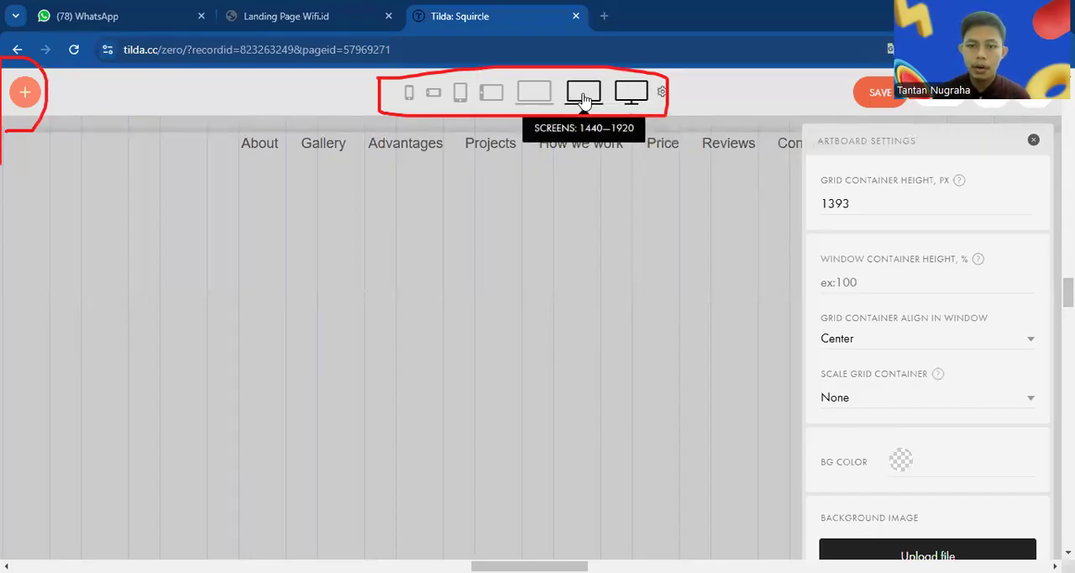
pyautogui.click(534, 92)
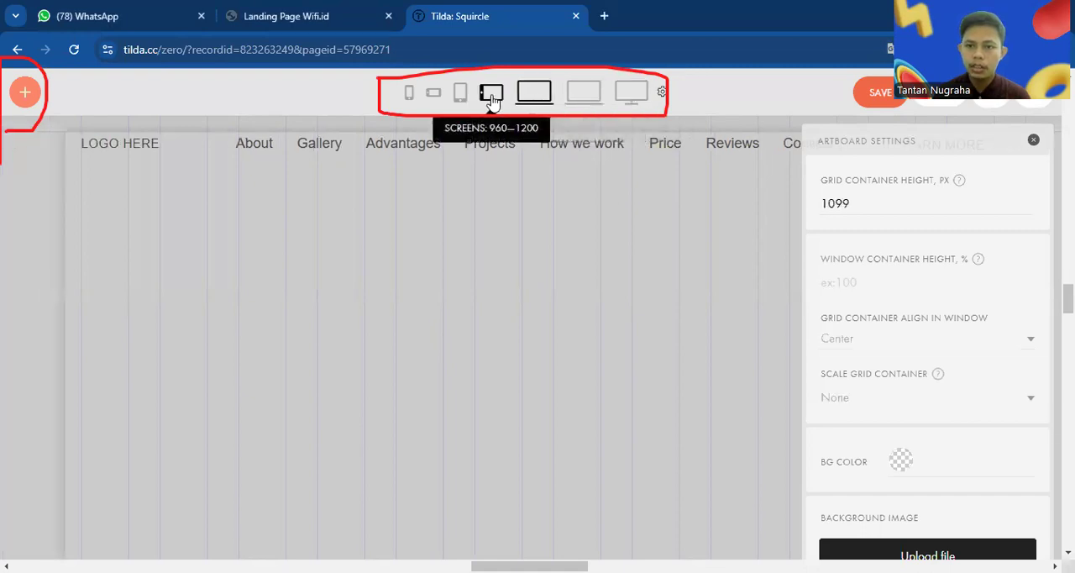
pyautogui.click(492, 94)
pyautogui.click(434, 94)
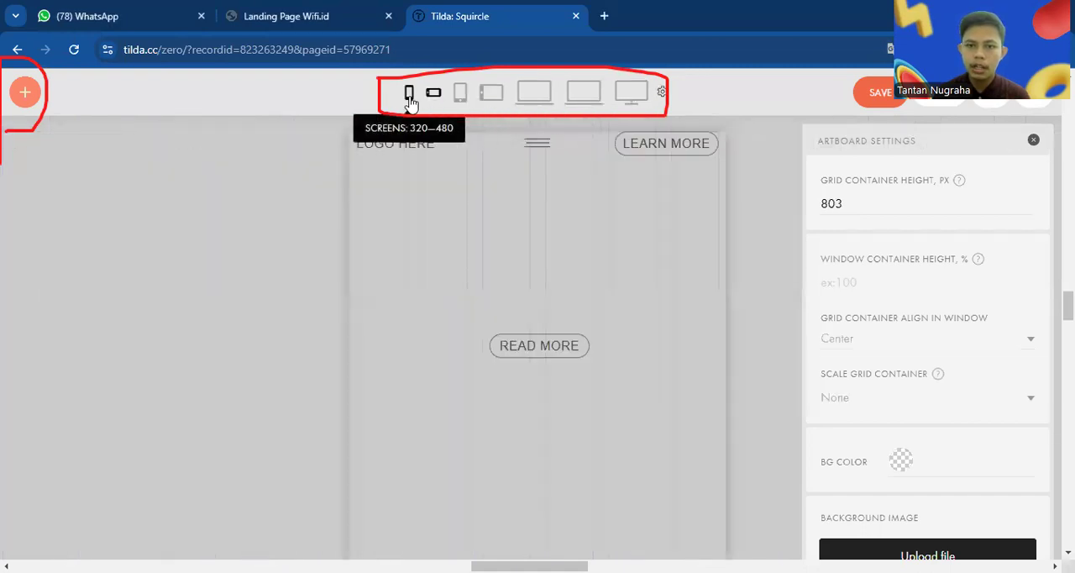
pyautogui.click(410, 94)
pyautogui.click(461, 95)
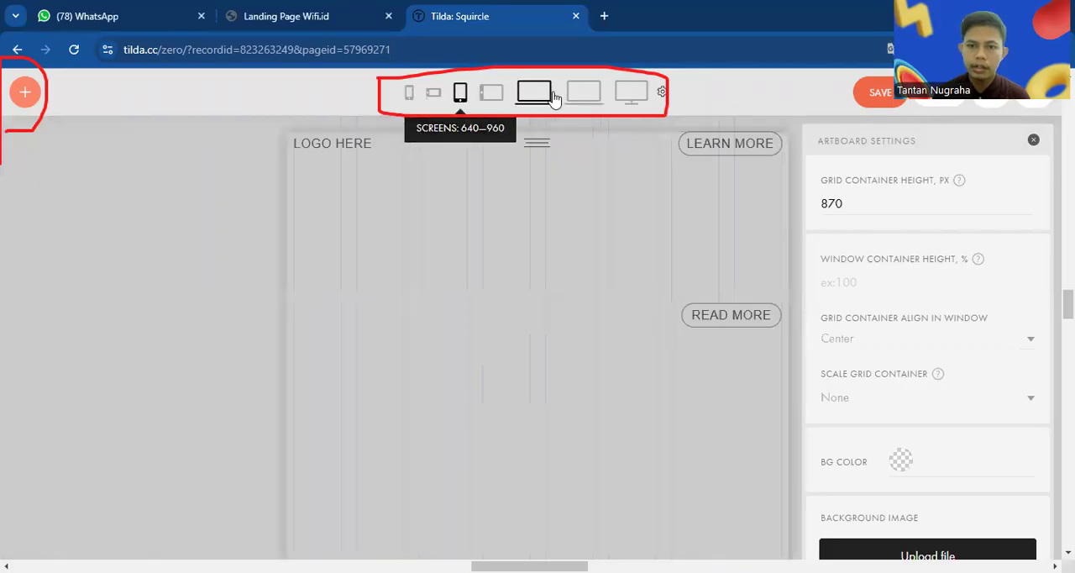
pyautogui.click(631, 96)
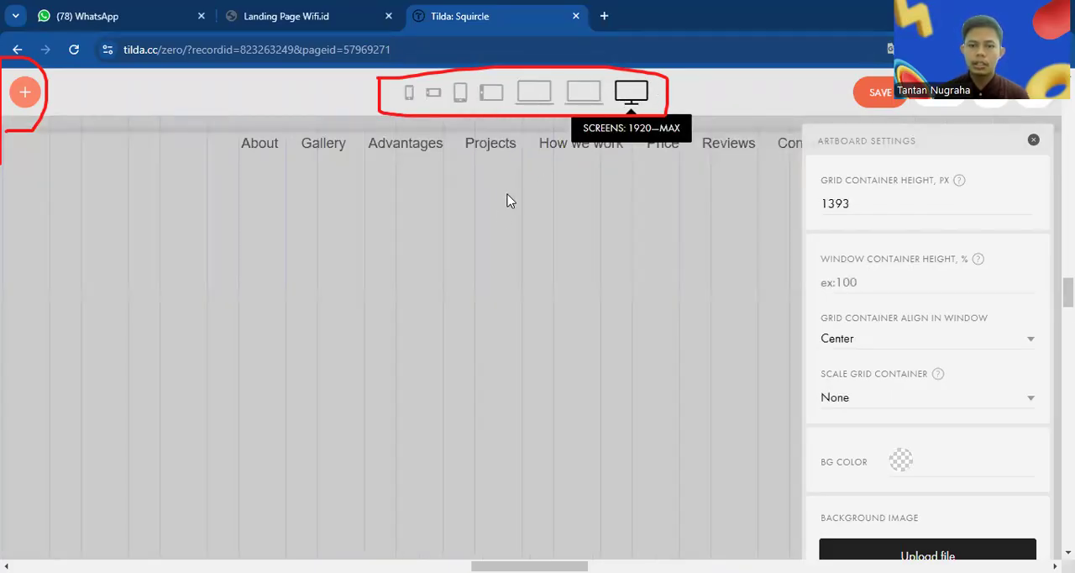
pyautogui.scroll(-5, 500, 208)
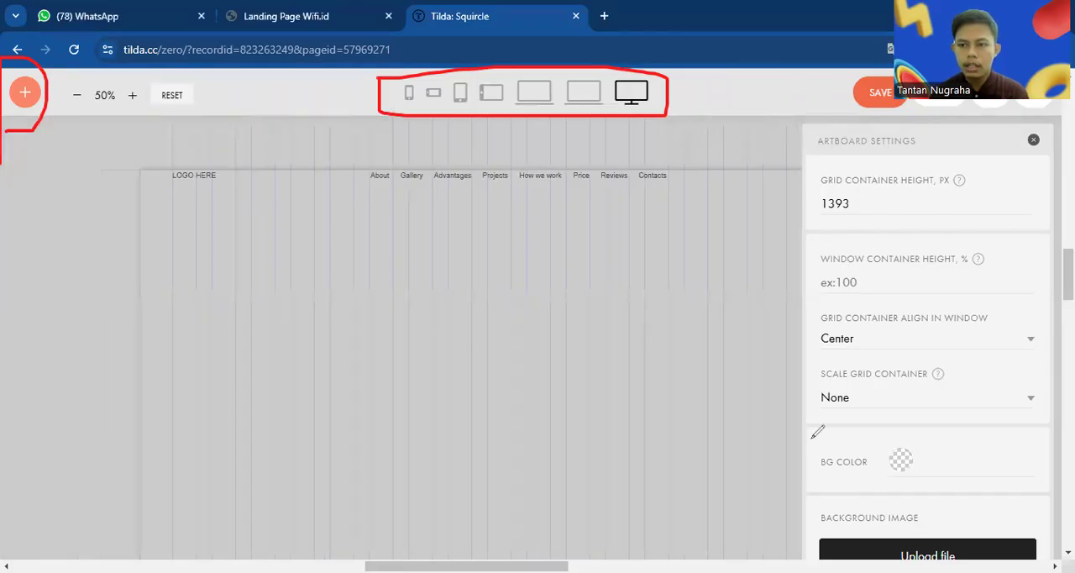
# Look through the artboard settings for the grid container, background image and Zero Block options
pyautogui.moveTo(922, 107); pyautogui.dragTo(1045, 210)
pyautogui.moveTo(1019, 168); pyautogui.dragTo(970, 134)
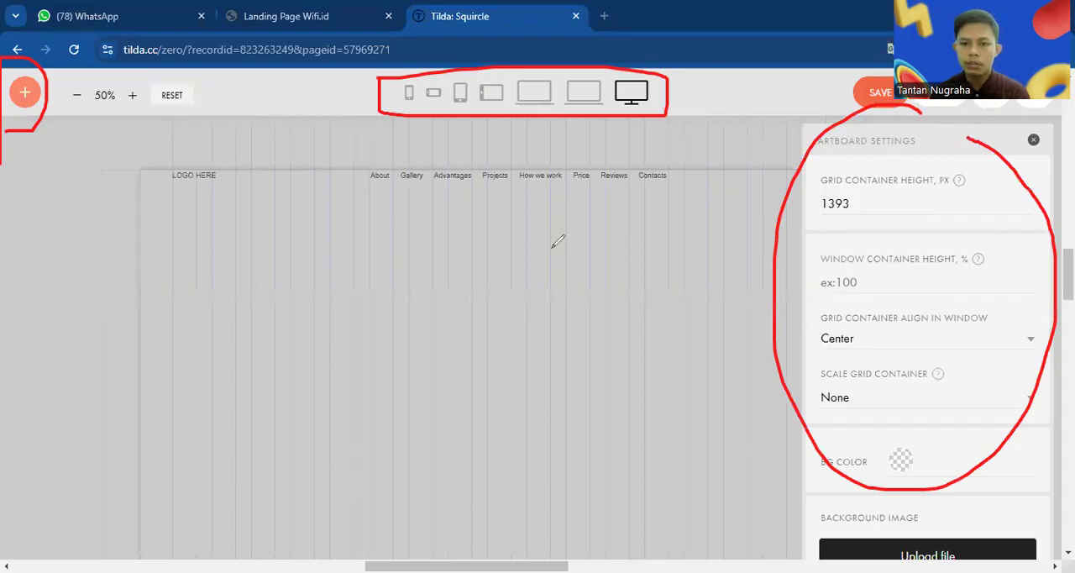
pyautogui.moveTo(238, 183); pyautogui.dragTo(171, 534)
pyautogui.moveTo(322, 242); pyautogui.dragTo(322, 302)
pyautogui.moveTo(322, 440); pyautogui.dragTo(325, 460)
pyautogui.moveTo(403, 276); pyautogui.dragTo(404, 395)
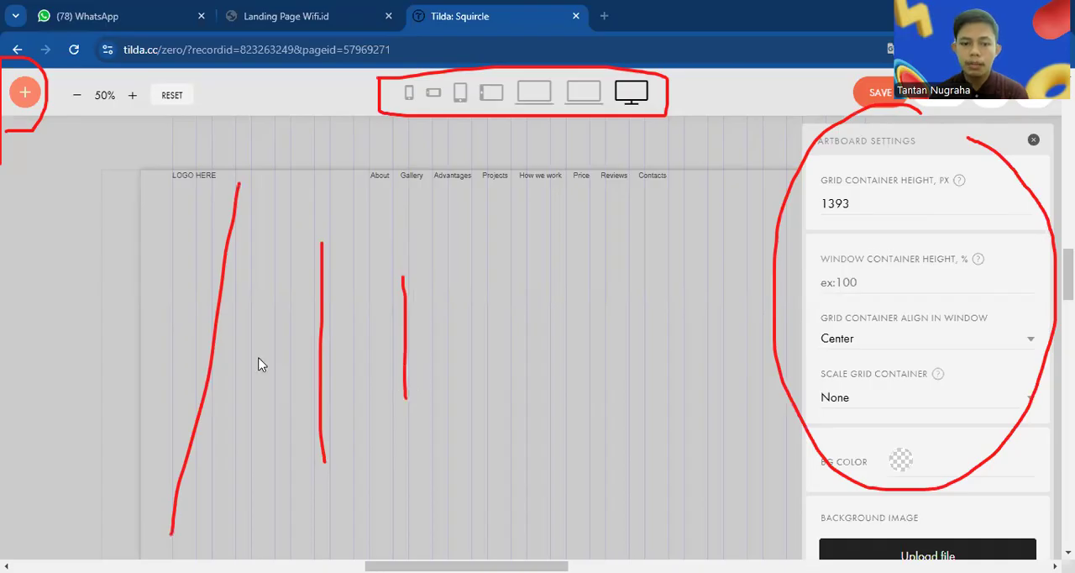
pyautogui.scroll(-4, 880, 441)
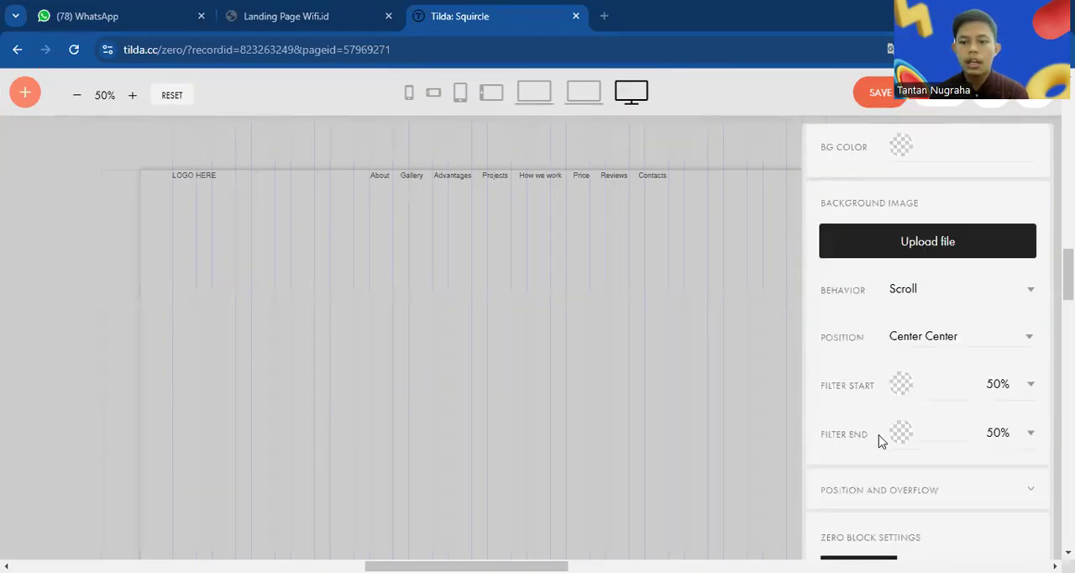
pyautogui.scroll(-1, 880, 441)
pyautogui.scroll(4, 881, 441)
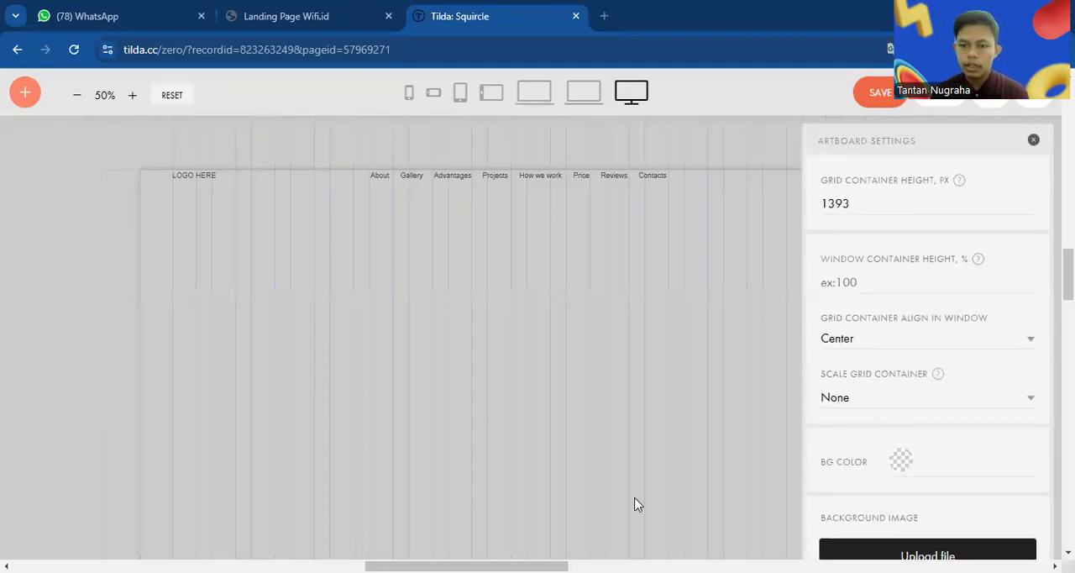
pyautogui.moveTo(836, 84)
pyautogui.mouseDown()
pyautogui.moveTo(1033, 134)
pyautogui.moveTo(1072, 99)
pyautogui.moveTo(1073, 57)
pyautogui.mouseUp()
pyautogui.moveTo(892, 61); pyautogui.dragTo(879, 65)
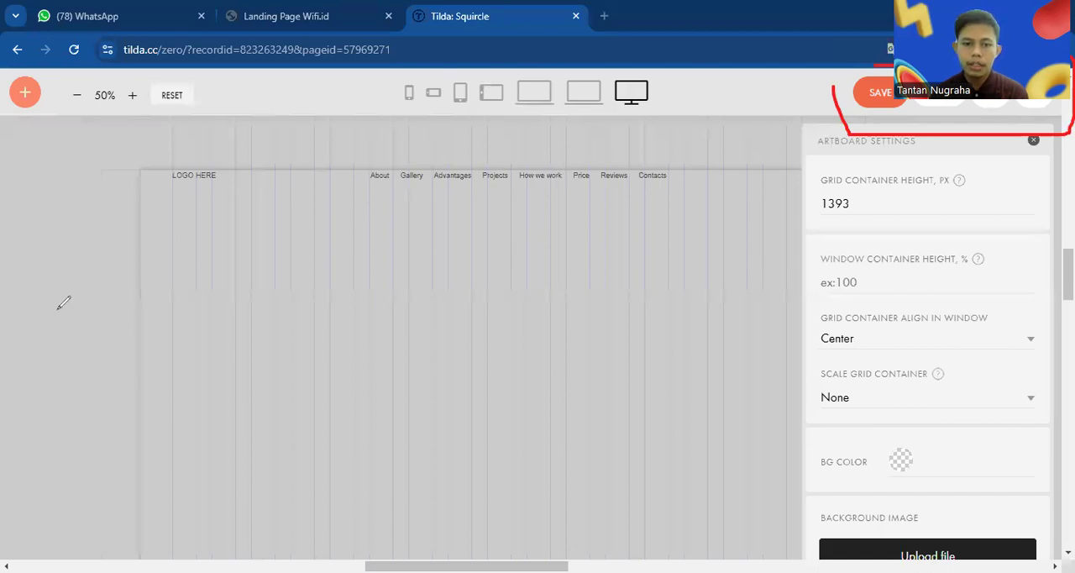
pyautogui.click(797, 127)
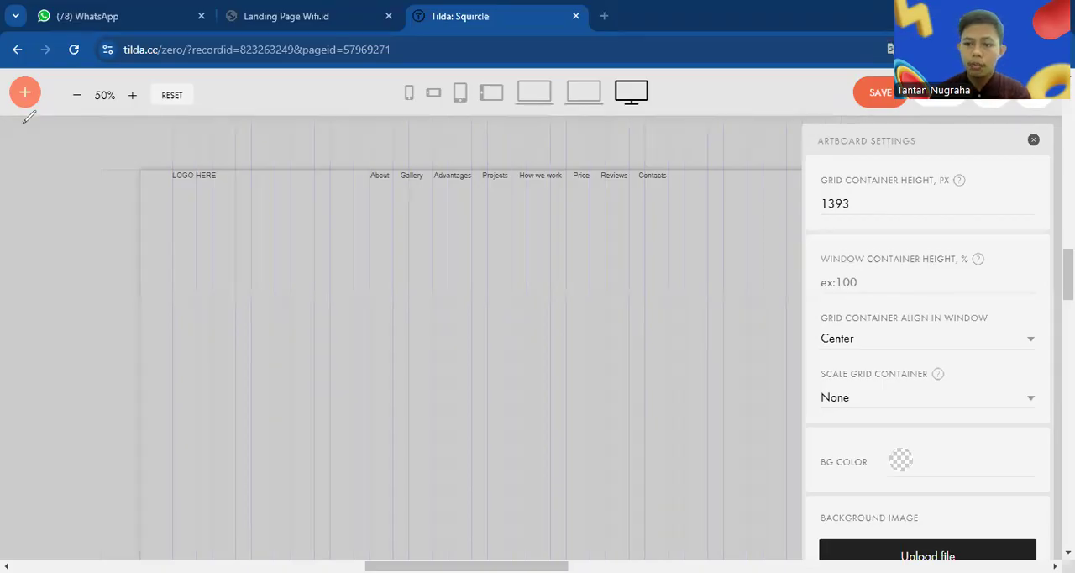
# Add a text element and place it below the navigation links at about X 380 px, Y 234 px
pyautogui.moveTo(11, 121); pyautogui.dragTo(12, 52)
pyautogui.moveTo(6, 90); pyautogui.dragTo(8, 120)
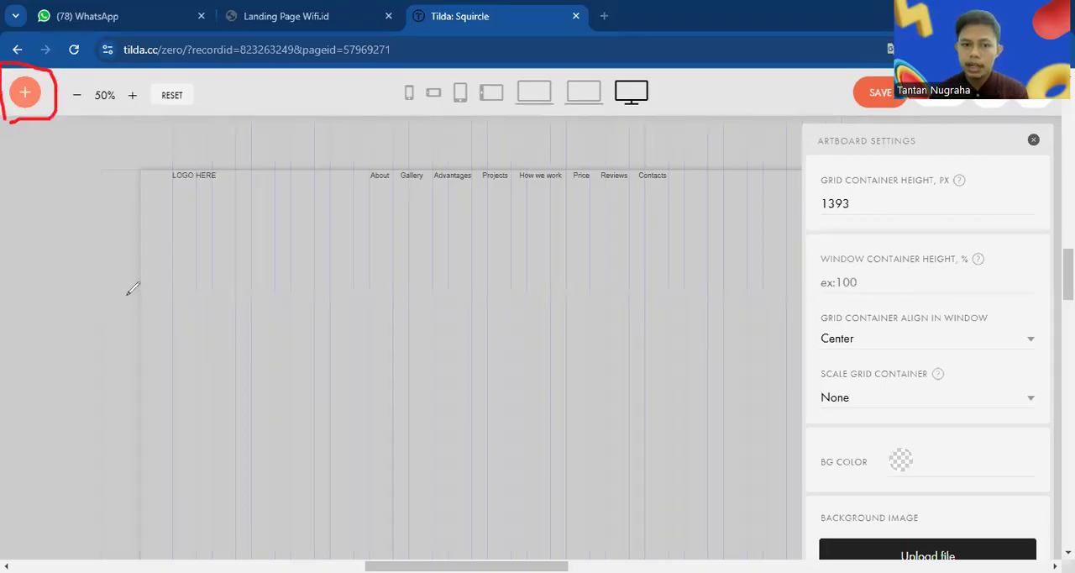
pyautogui.click(26, 92)
pyautogui.click(82, 145)
pyautogui.moveTo(284, 195); pyautogui.dragTo(420, 294)
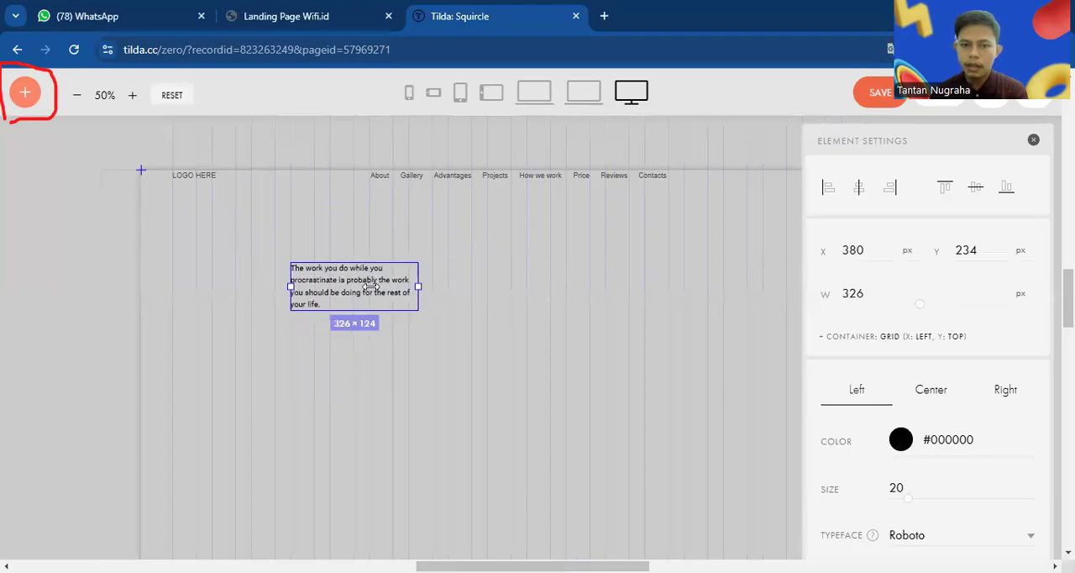
# Replace the placeholder text in the new text element with "Varian Menu Kafetan"
pyautogui.doubleClick(372, 288)
pyautogui.hotkey('ctrl', 'a')
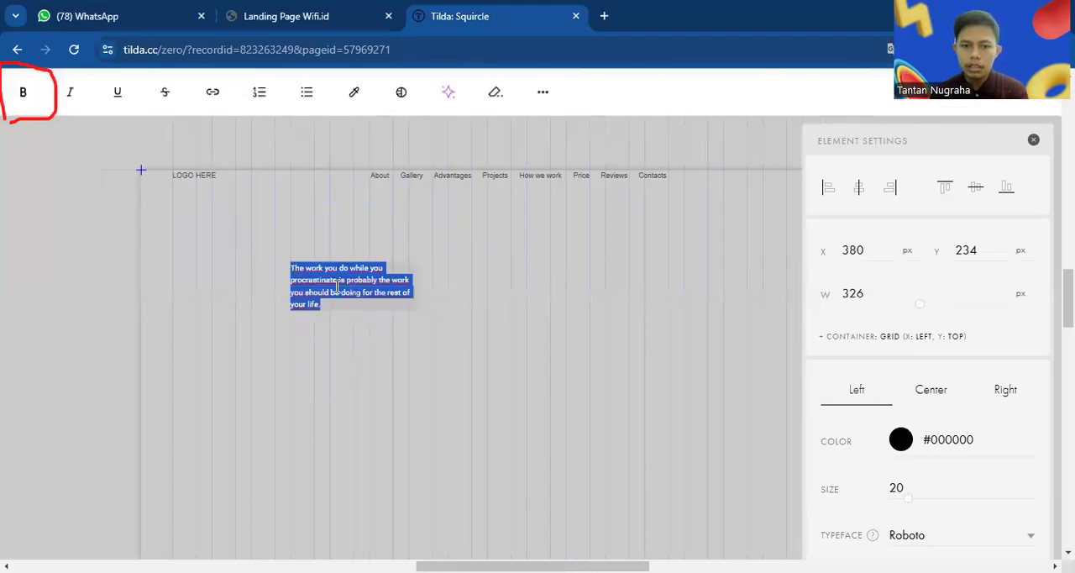
pyautogui.write('Vatian')
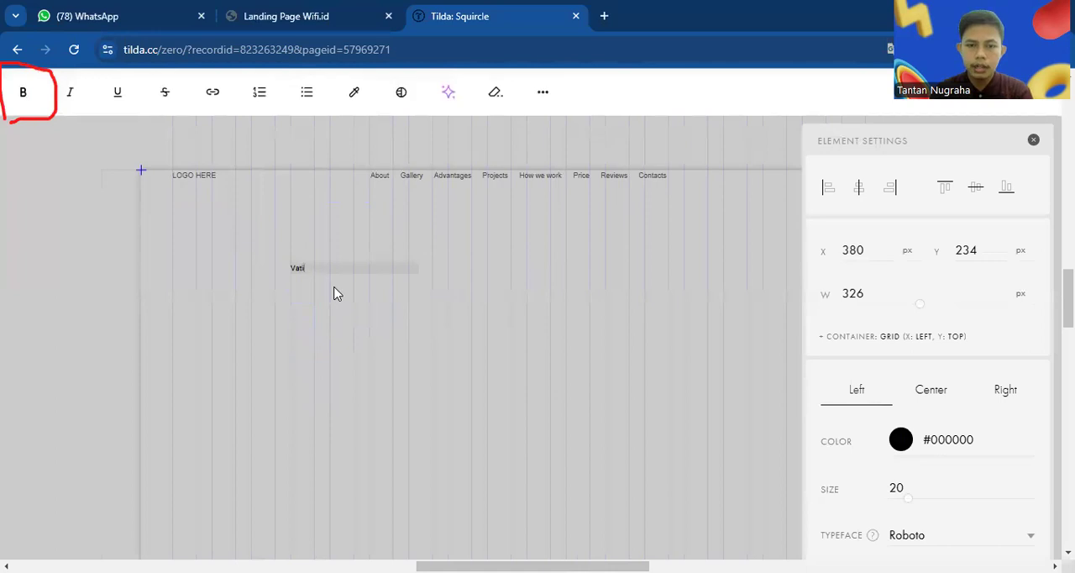
pyautogui.press('BackSpace')
pyautogui.press('BackSpace')
pyautogui.press('BackSpace')
pyautogui.press('BackSpace')
pyautogui.write('r')
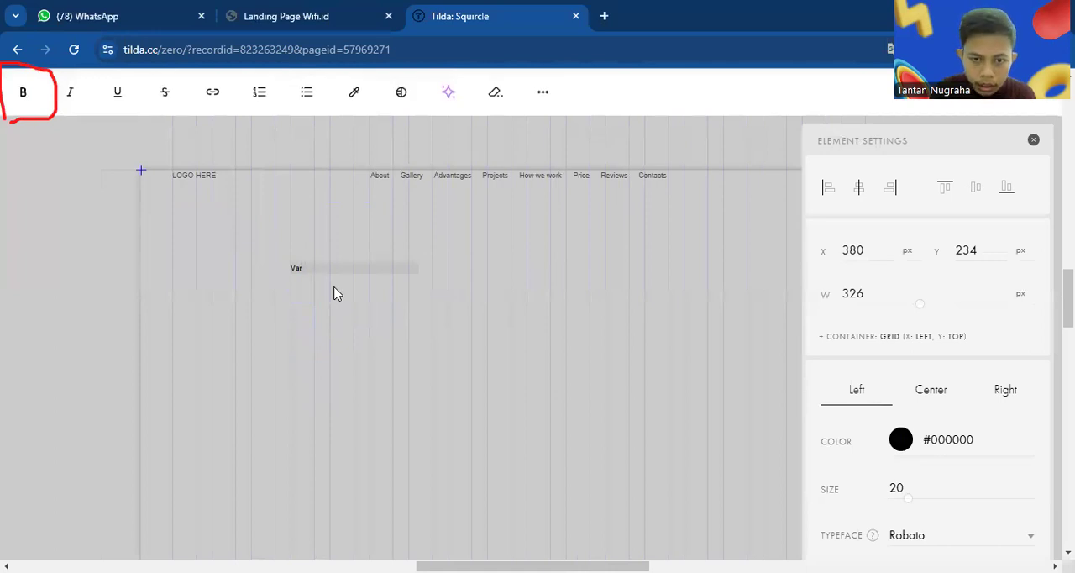
pyautogui.write('ian Menu Kafetari')
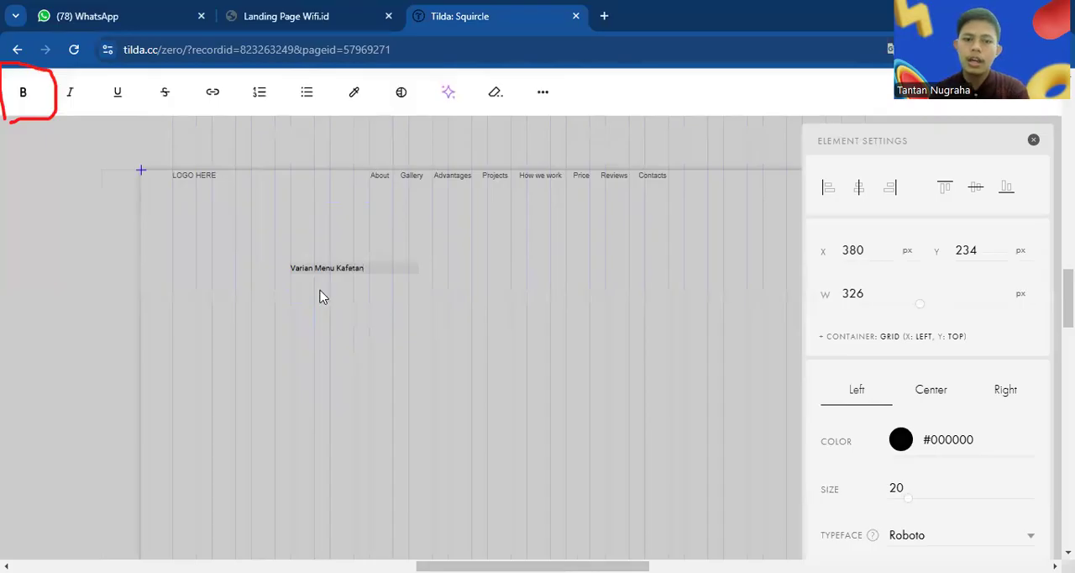
pyautogui.click(322, 295)
pyautogui.click(320, 276)
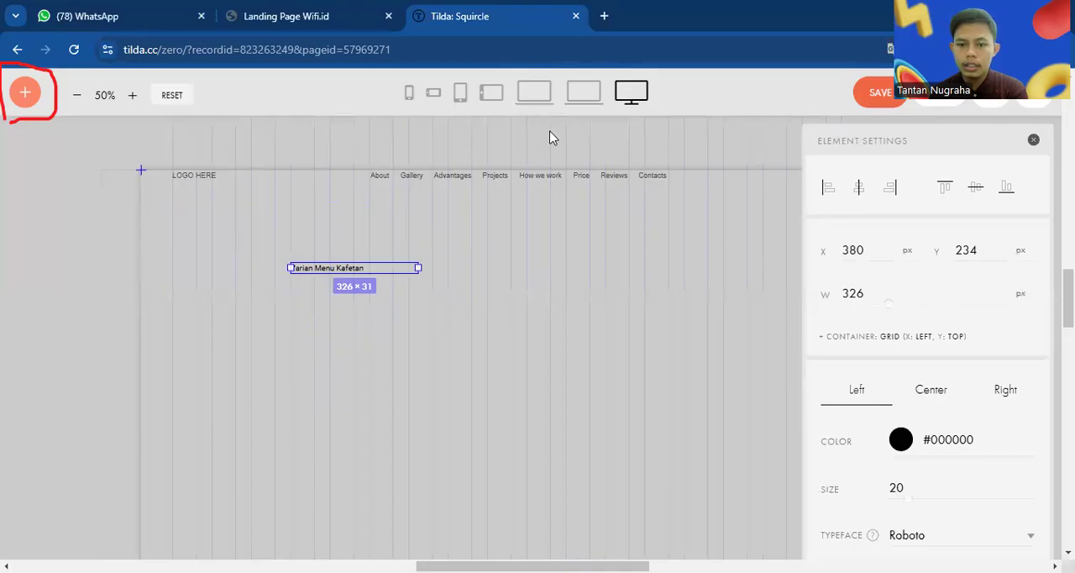
# Set the font size of the "Varian Menu Kafetan" heading to 92
pyautogui.moveTo(861, 499)
pyautogui.mouseDown()
pyautogui.moveTo(977, 493)
pyautogui.moveTo(860, 462)
pyautogui.mouseUp()
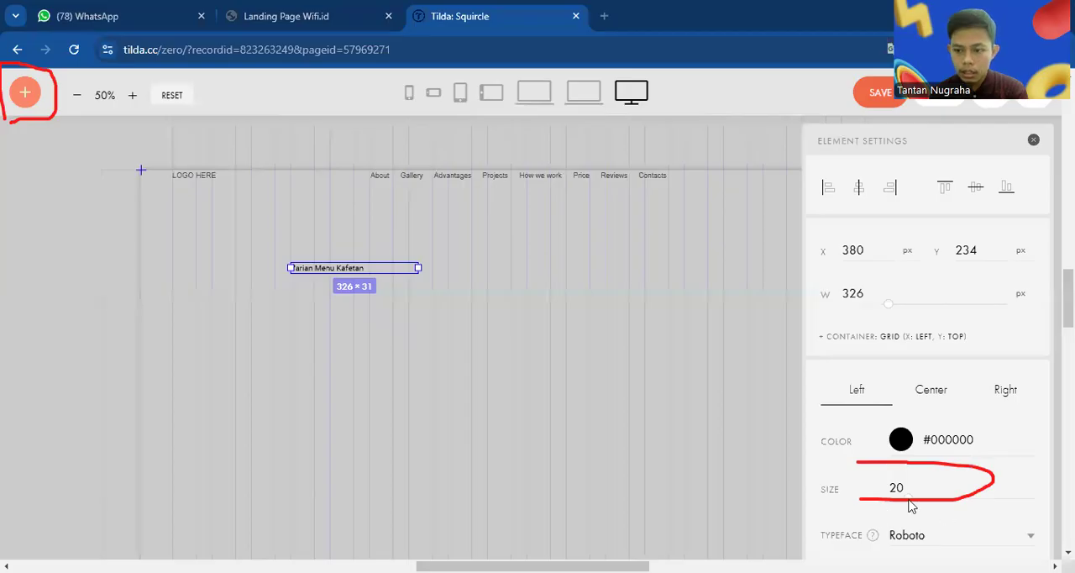
pyautogui.moveTo(912, 502); pyautogui.dragTo(1018, 497)
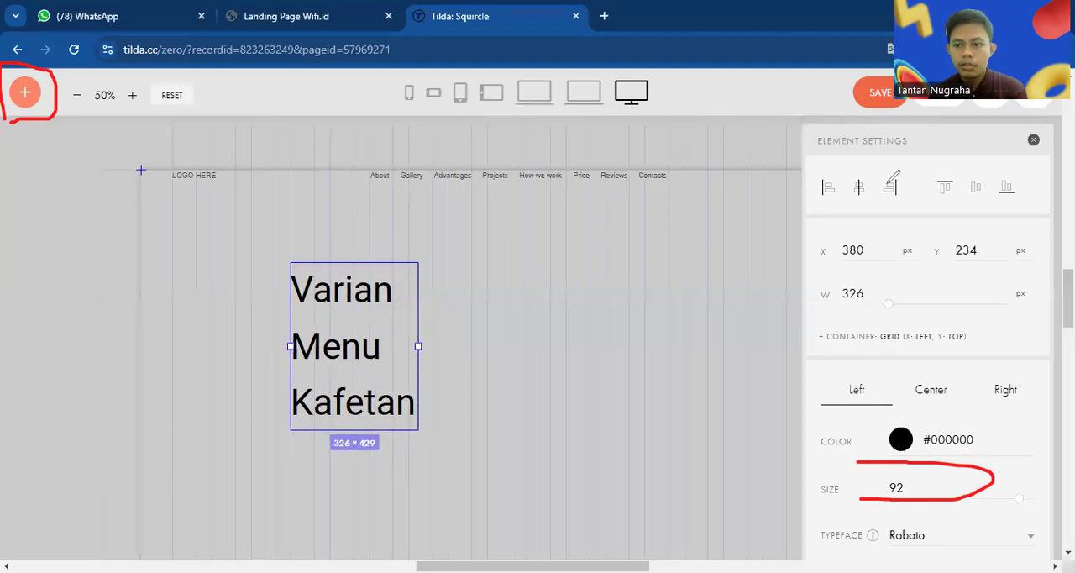
pyautogui.moveTo(835, 208)
pyautogui.mouseDown()
pyautogui.moveTo(1031, 182)
pyautogui.moveTo(794, 185)
pyautogui.moveTo(825, 206)
pyautogui.mouseUp()
pyautogui.moveTo(885, 200); pyautogui.dragTo(899, 201)
pyautogui.moveTo(933, 199); pyautogui.dragTo(949, 199)
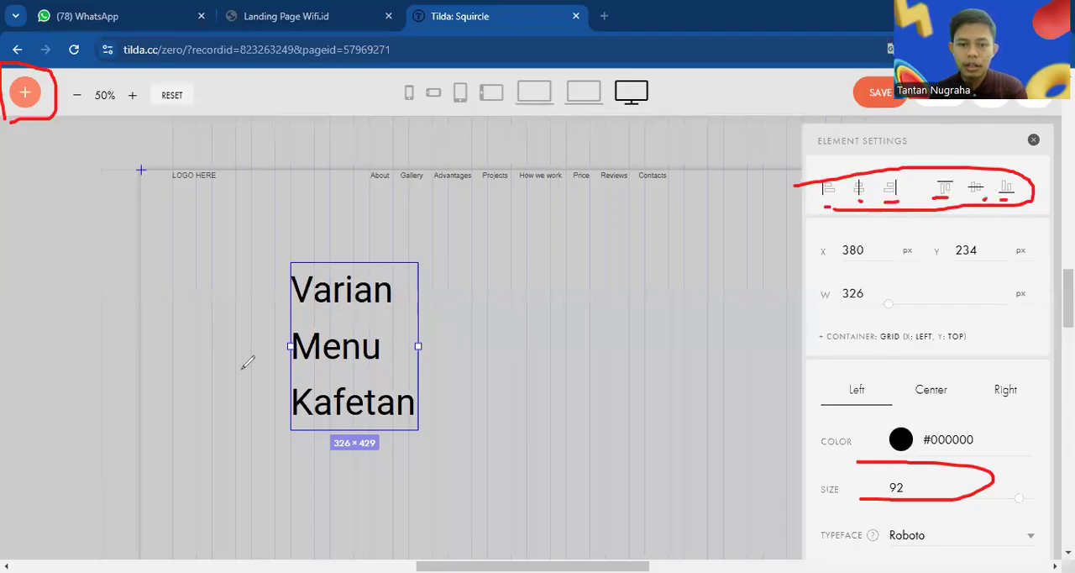
# Widen the heading to 926 px and place it horizontally centred below the navigation links at Y 166 px
pyautogui.click(870, 191)
pyautogui.moveTo(582, 346); pyautogui.dragTo(814, 319)
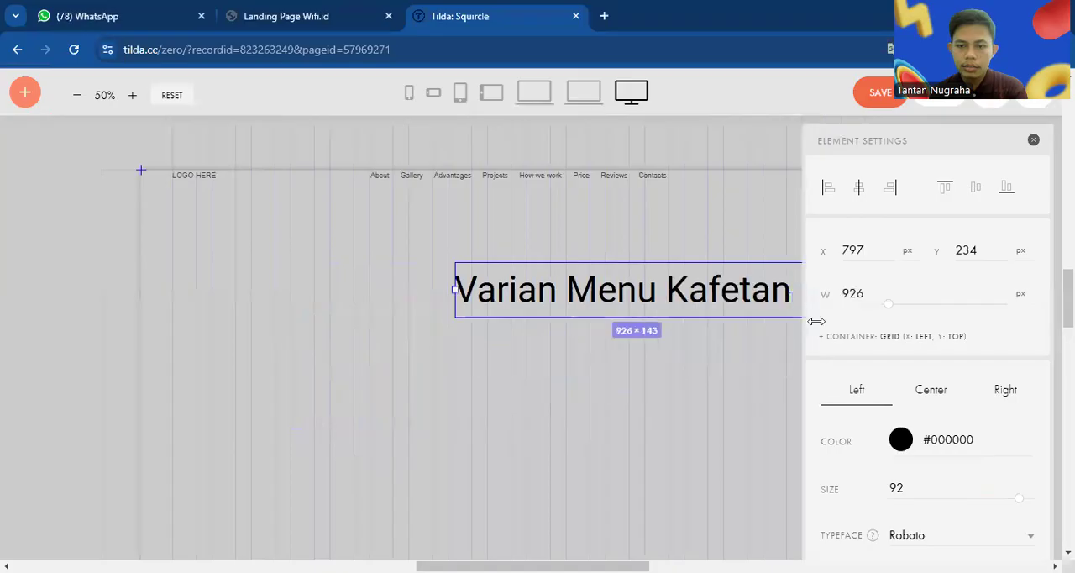
pyautogui.click(874, 191)
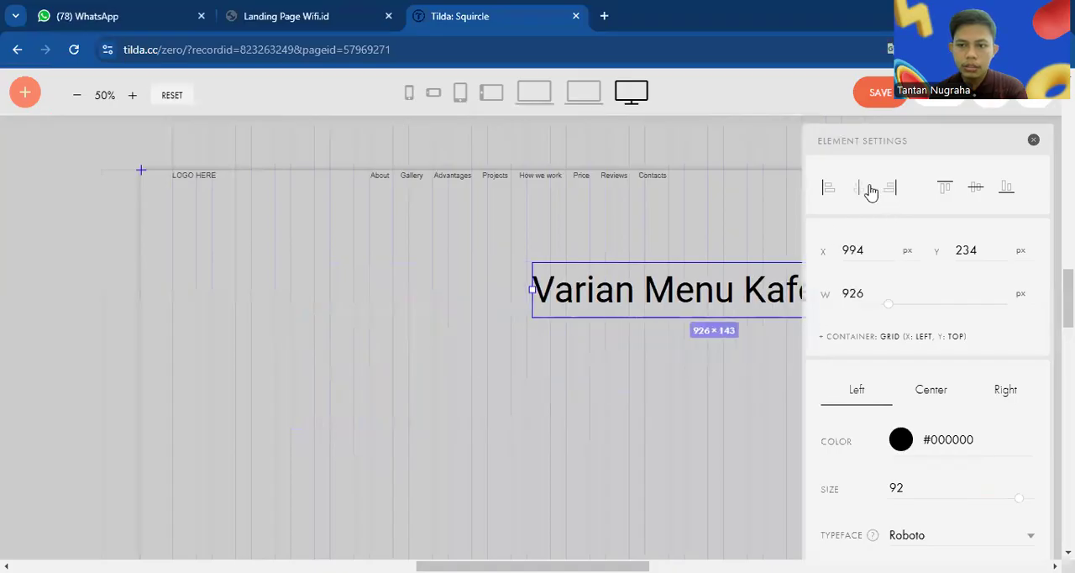
pyautogui.click(874, 192)
pyautogui.moveTo(583, 300); pyautogui.dragTo(587, 273)
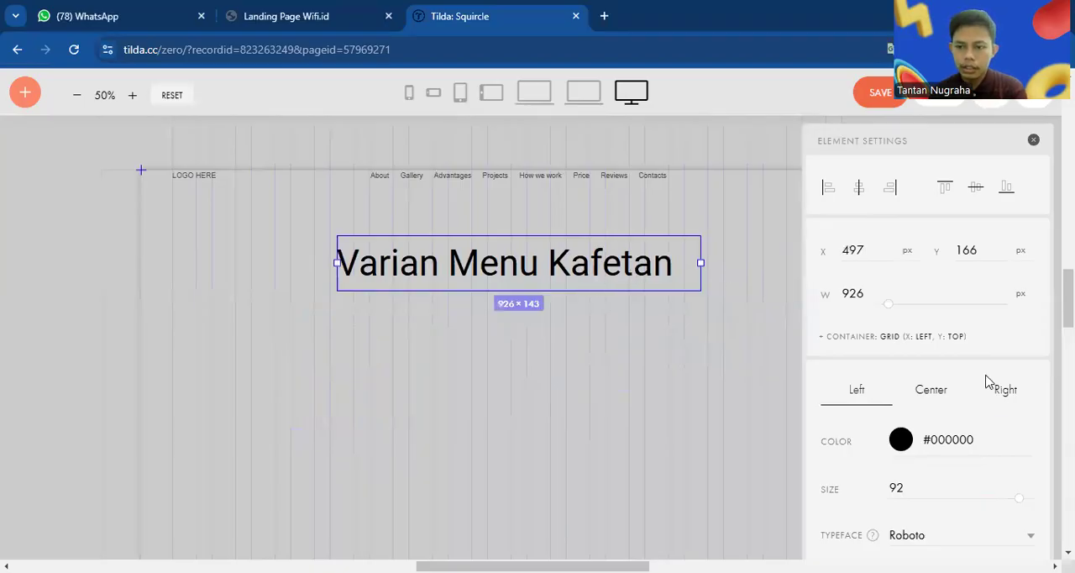
# Change the heading's text color to the dark brown #423030
pyautogui.scroll(-2, 998, 400)
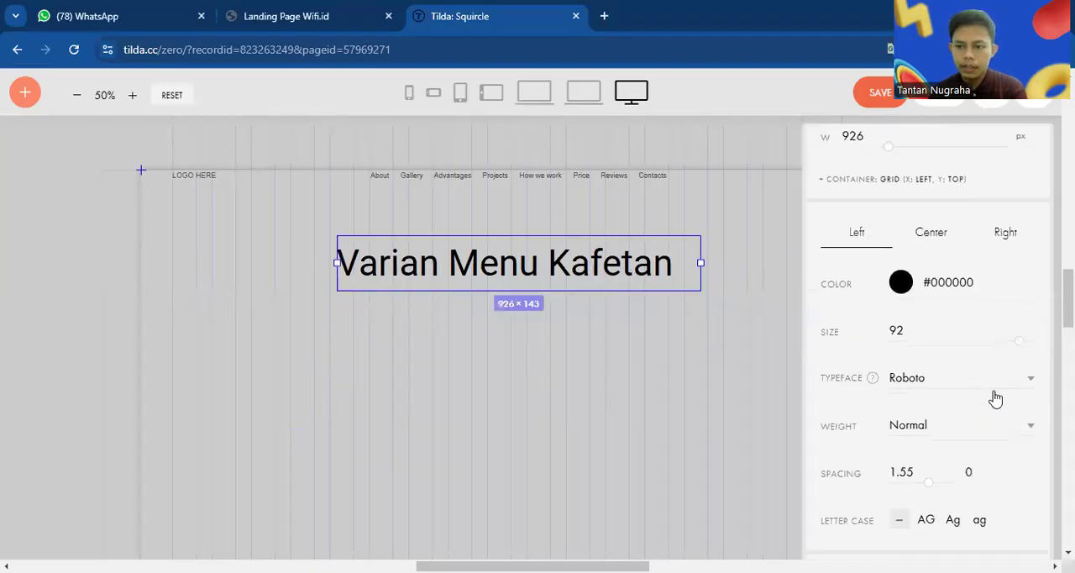
pyautogui.click(900, 286)
pyautogui.click(826, 285)
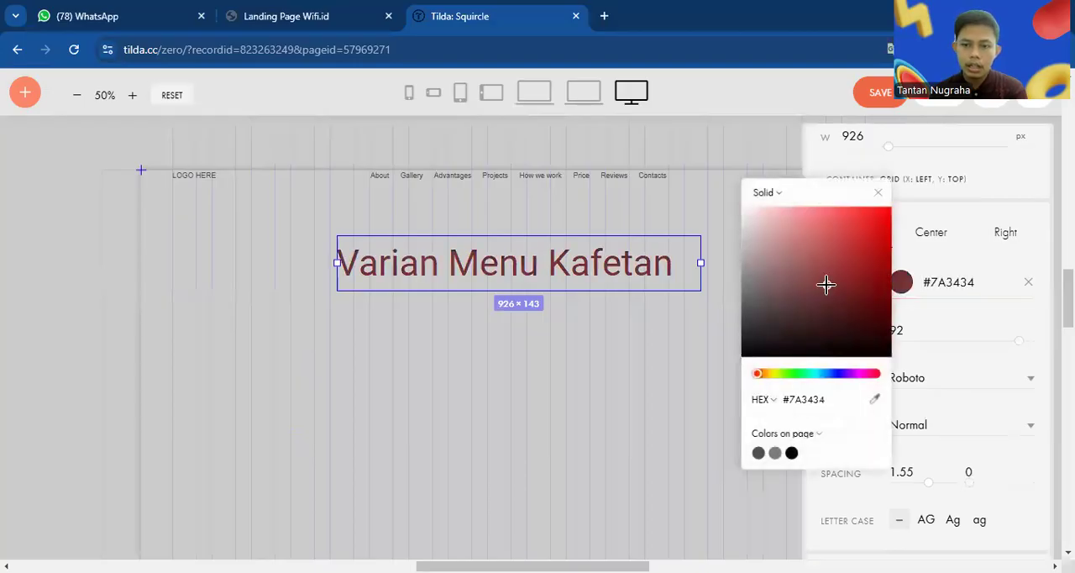
pyautogui.click(793, 301)
pyautogui.click(777, 339)
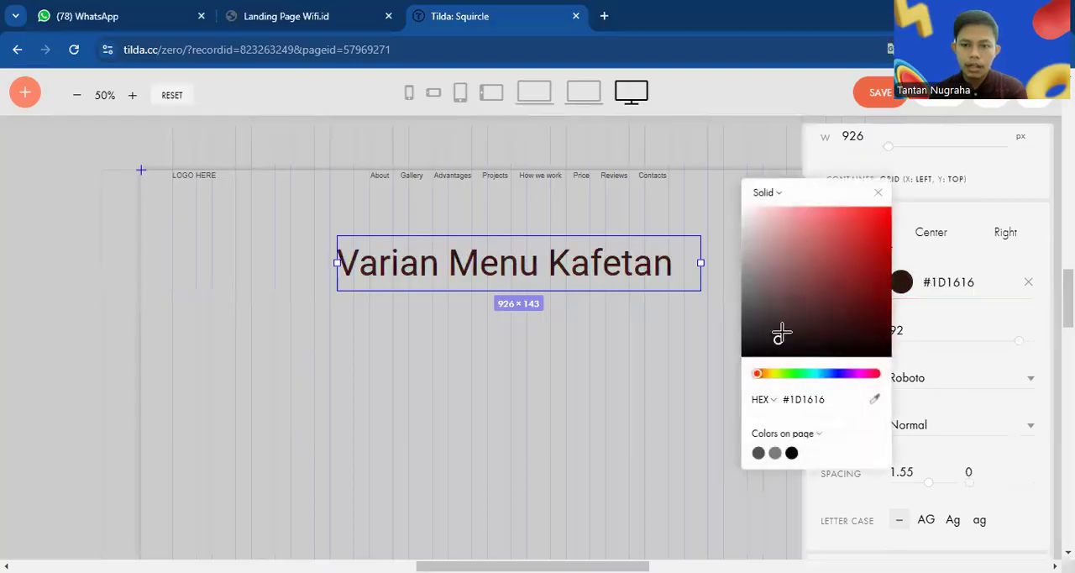
pyautogui.click(782, 316)
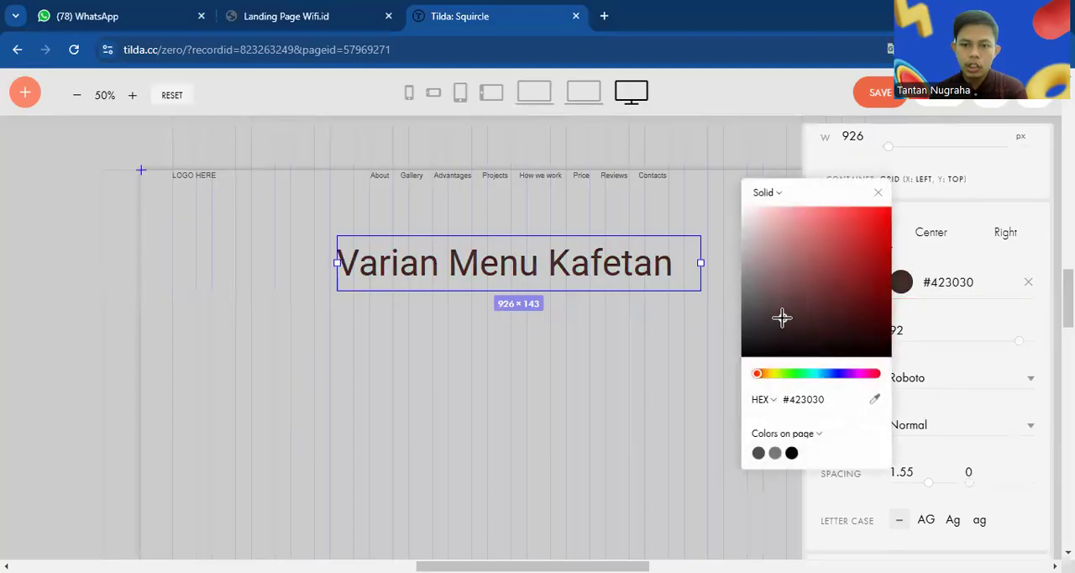
pyautogui.click(683, 342)
pyautogui.scroll(-3, 924, 377)
pyautogui.scroll(5, 926, 379)
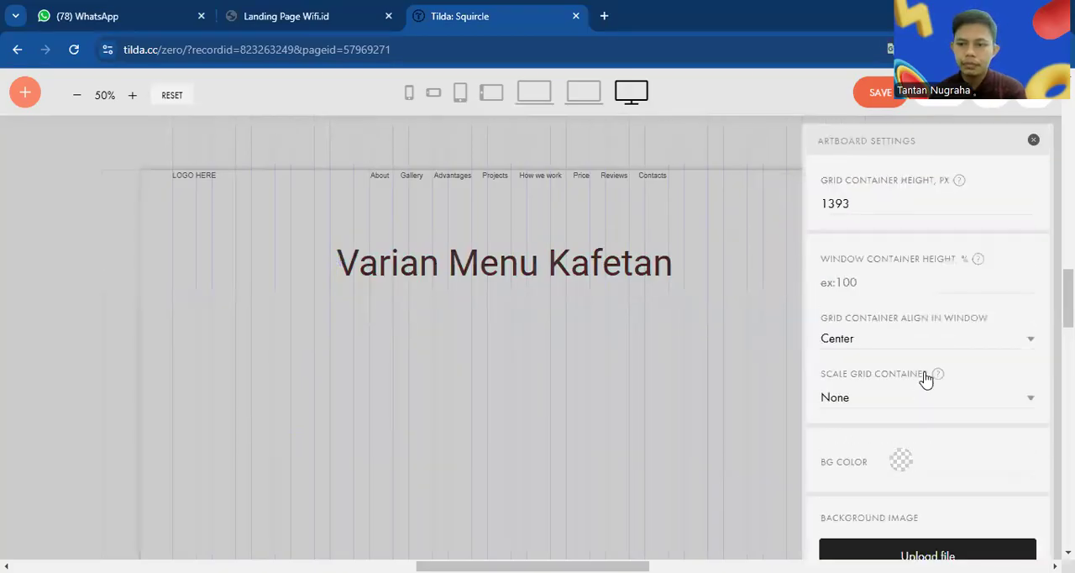
pyautogui.scroll(-4, 926, 379)
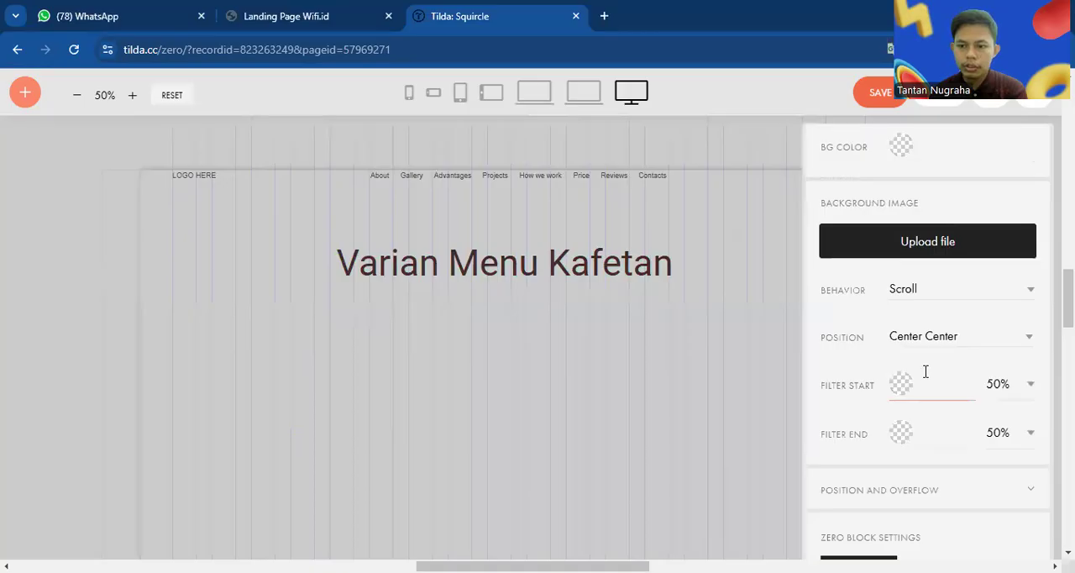
pyautogui.scroll(4, 926, 372)
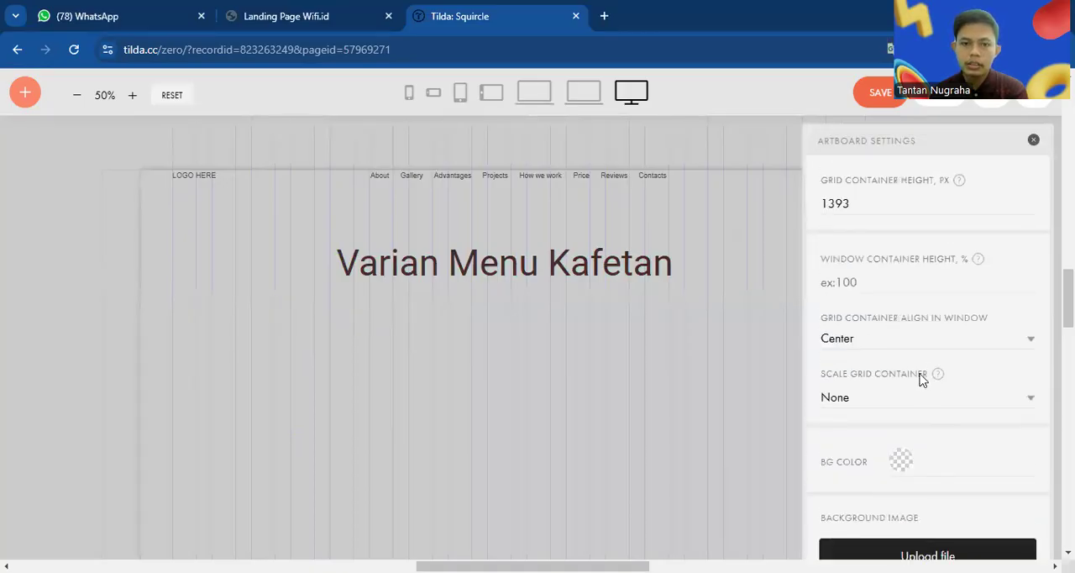
# Add a second text element and place it below the heading at about X 180 px, Y 326 px
pyautogui.click(24, 94)
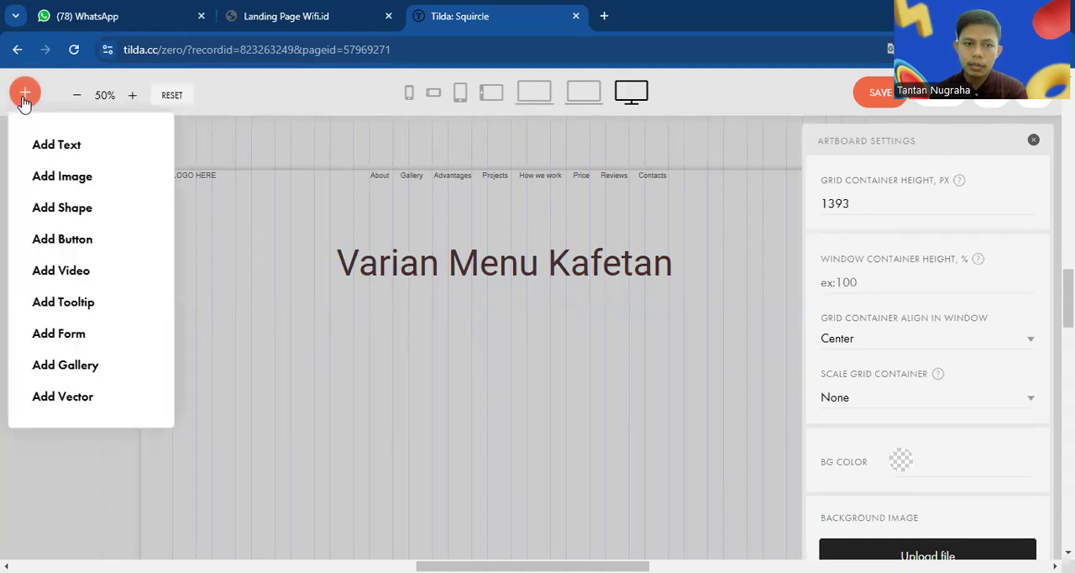
pyautogui.click(51, 146)
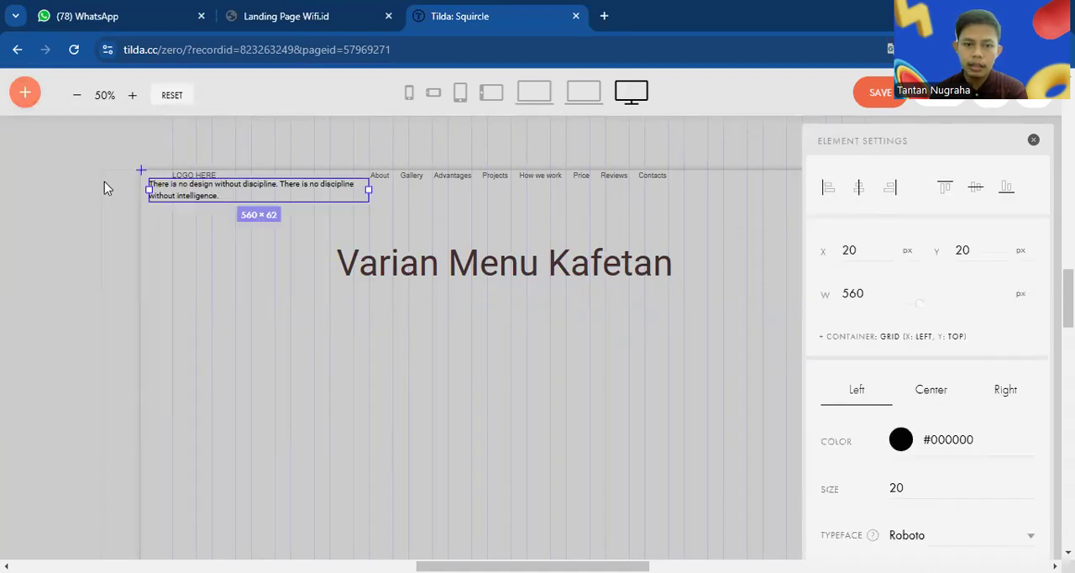
pyautogui.moveTo(220, 193); pyautogui.dragTo(277, 308)
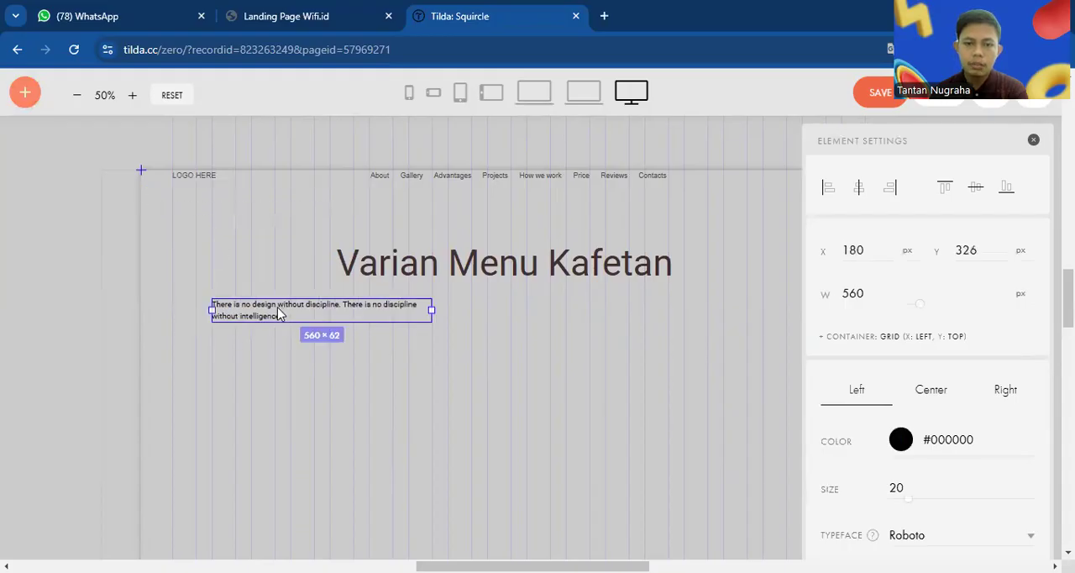
# Search the web for lorem ipsum in a new browser tab and open the lipsum.com site
pyautogui.click(604, 16)
pyautogui.write('lorem ipsum')
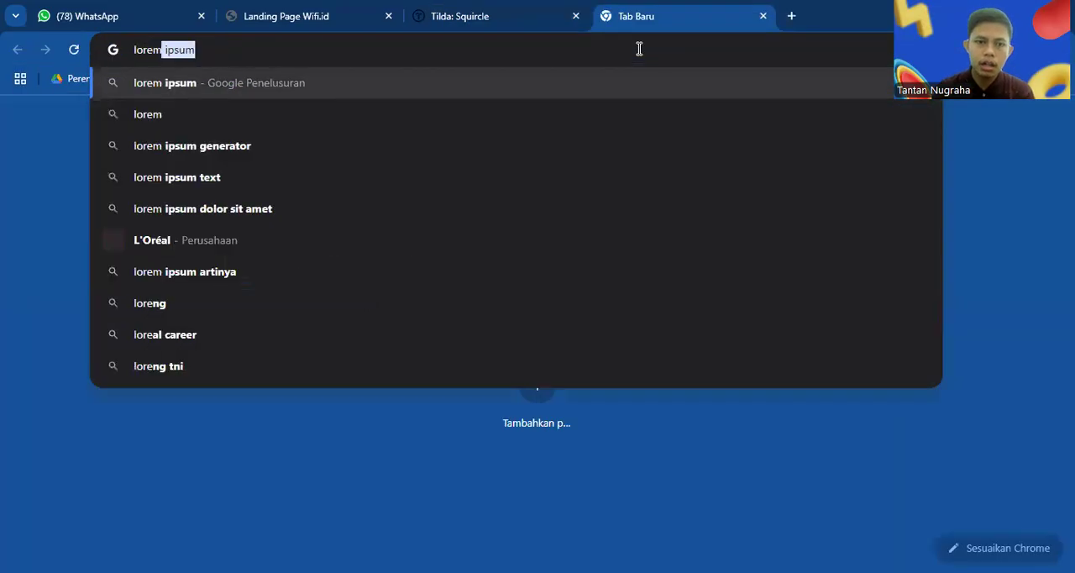
pyautogui.press('Return')
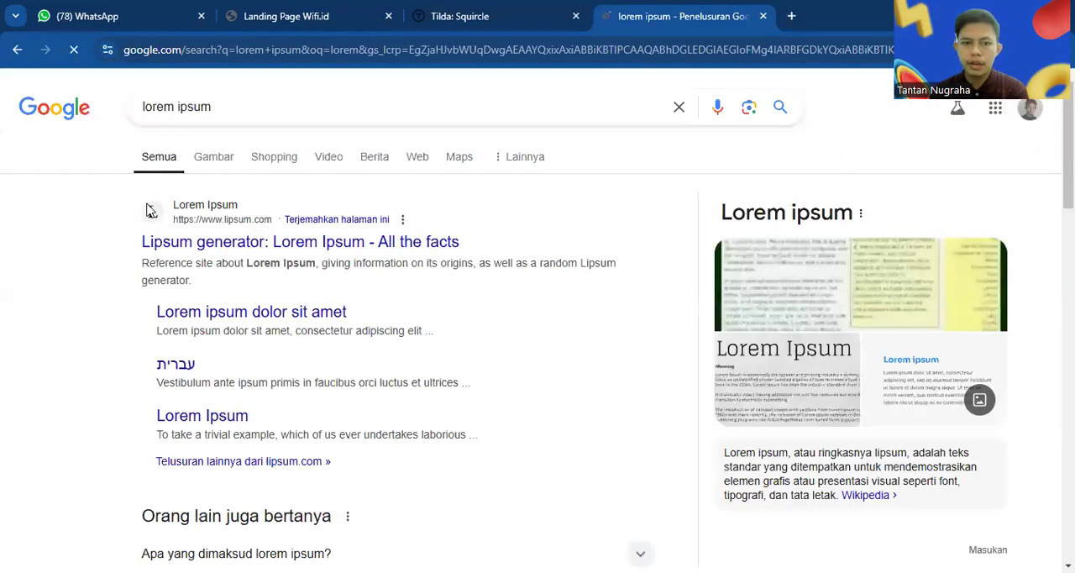
pyautogui.click(311, 245)
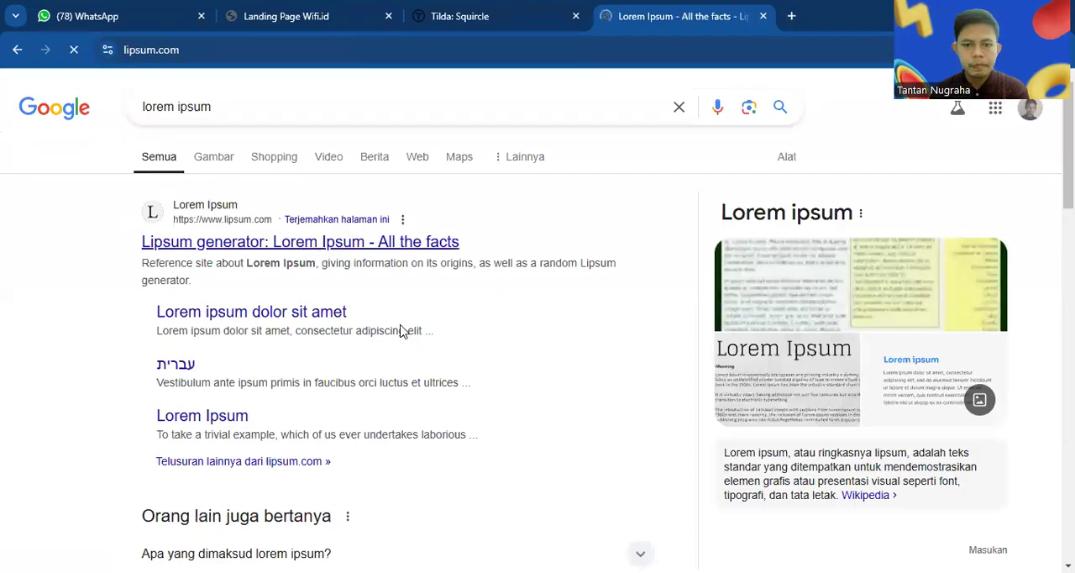
# Copy the "What is Lorem Ipsum?" paragraph from its beginning through "the leap into electronic"
pyautogui.scroll(-4, 187, 342)
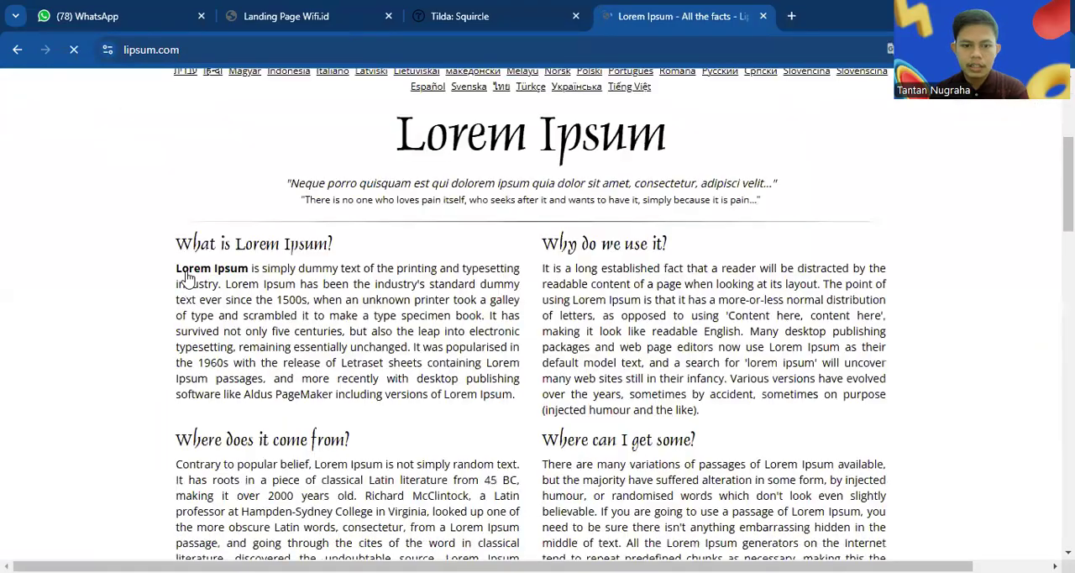
pyautogui.moveTo(284, 285); pyautogui.dragTo(206, 299)
pyautogui.moveTo(179, 245); pyautogui.dragTo(518, 308)
pyautogui.hotkey('ctrl', 'c')
# Switch back to the Tilda editor and replace the second text element's placeholder text with the copied Lorem Ipsum passage
pyautogui.click(445, 16)
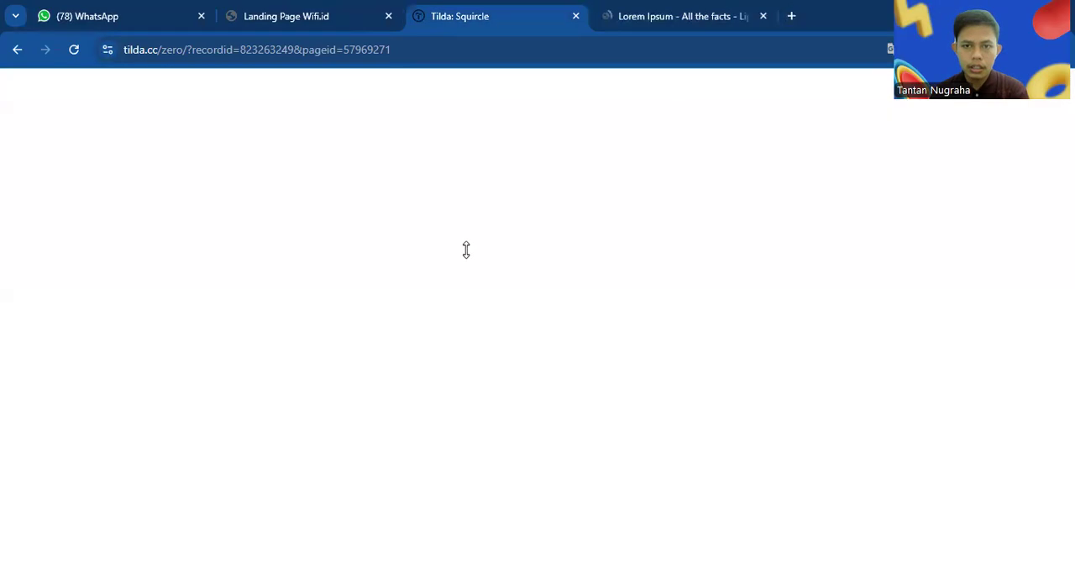
pyautogui.doubleClick(316, 313)
pyautogui.hotkey('ctrl', 'a')
pyautogui.hotkey('ctrl', 'v')
pyautogui.click(466, 328)
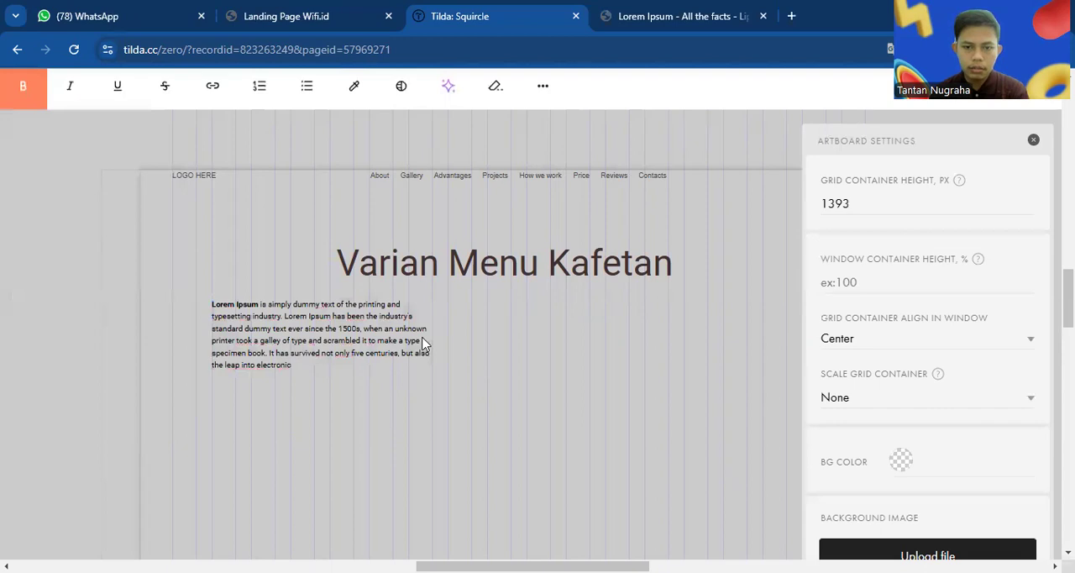
# Widen the Lorem Ipsum text element to 1446 px so the passage runs over two lines
pyautogui.click(424, 341)
pyautogui.moveTo(435, 343); pyautogui.dragTo(782, 353)
pyautogui.click(700, 361)
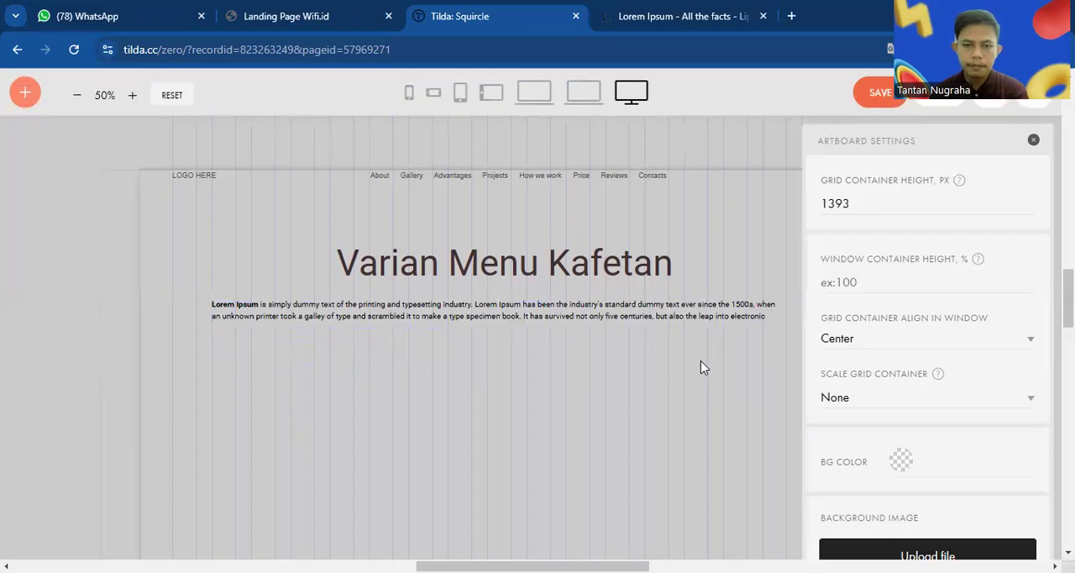
# Try centre and left alignment on the Lorem Ipsum paragraph, and position it by hand directly below the heading
pyautogui.click(597, 310)
pyautogui.click(867, 198)
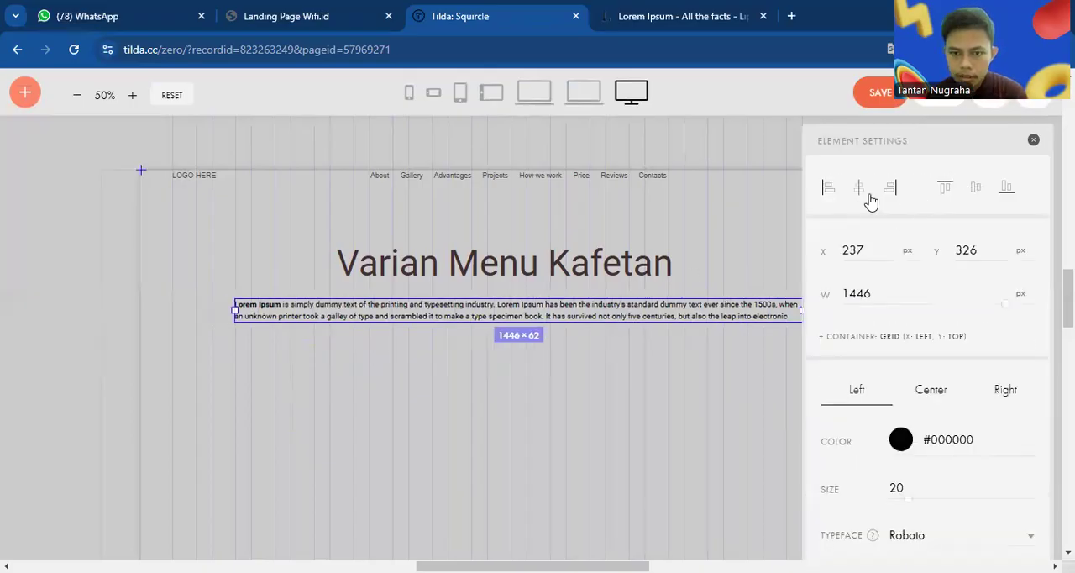
pyautogui.click(832, 194)
pyautogui.moveTo(403, 316); pyautogui.dragTo(458, 324)
pyautogui.click(79, 315)
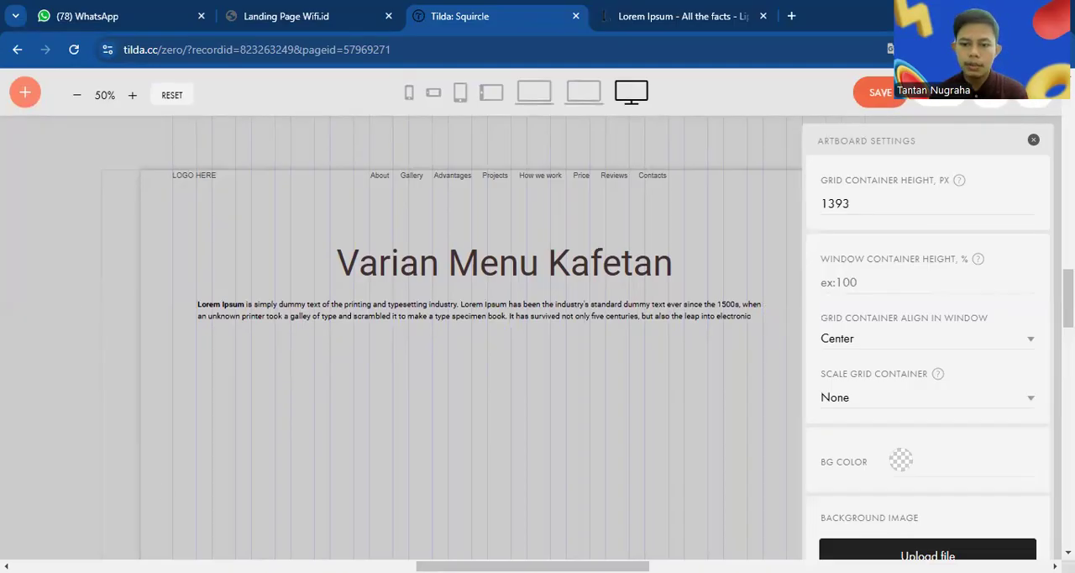
# Add an image element and place it below the start of the paragraph at X 140 px, Y 418 px
pyautogui.moveTo(6, 77); pyautogui.dragTo(40, 84)
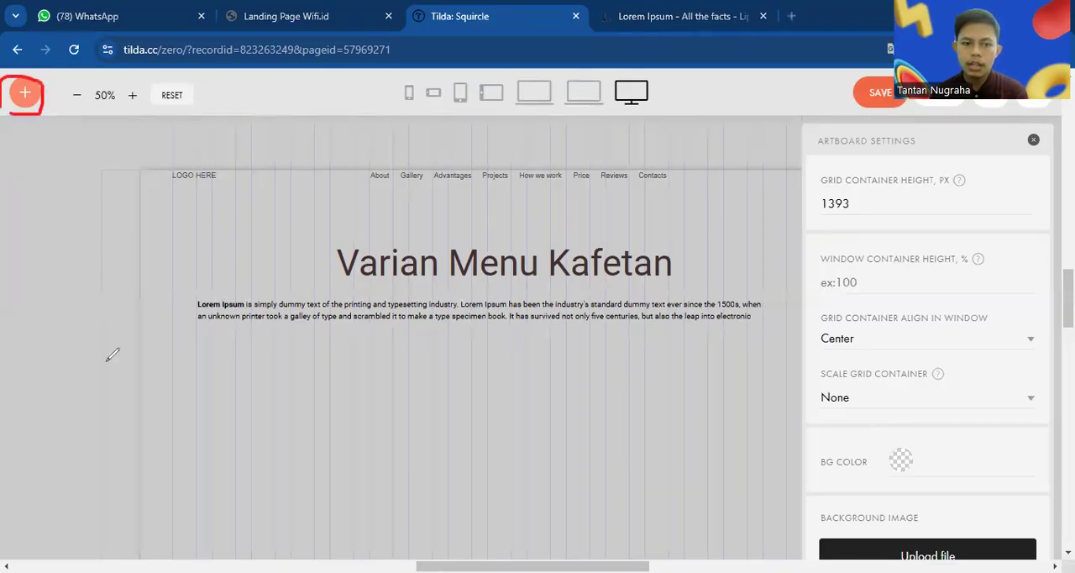
pyautogui.click(25, 94)
pyautogui.click(60, 175)
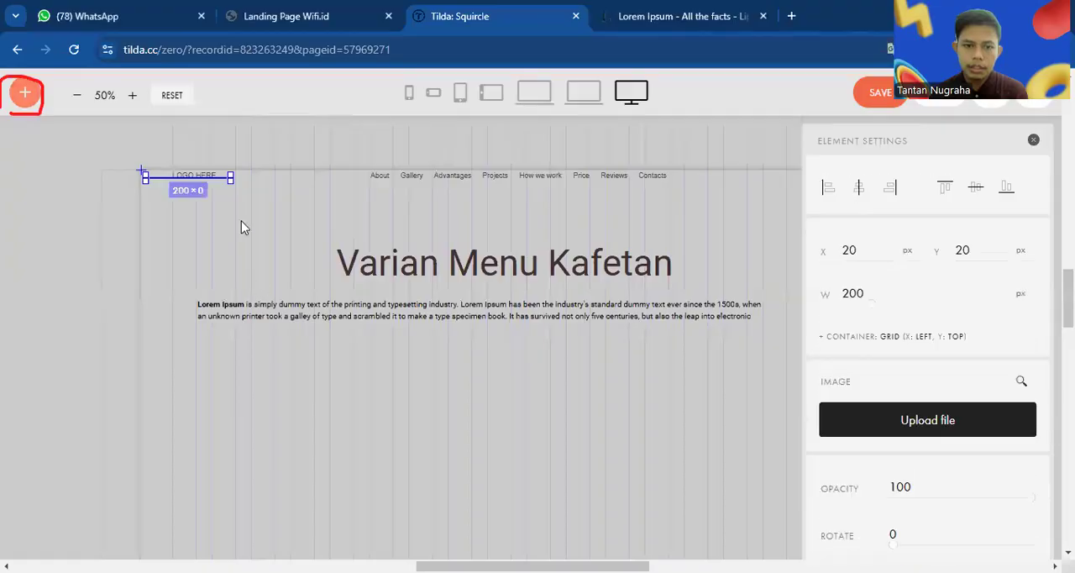
pyautogui.moveTo(205, 197); pyautogui.dragTo(247, 354)
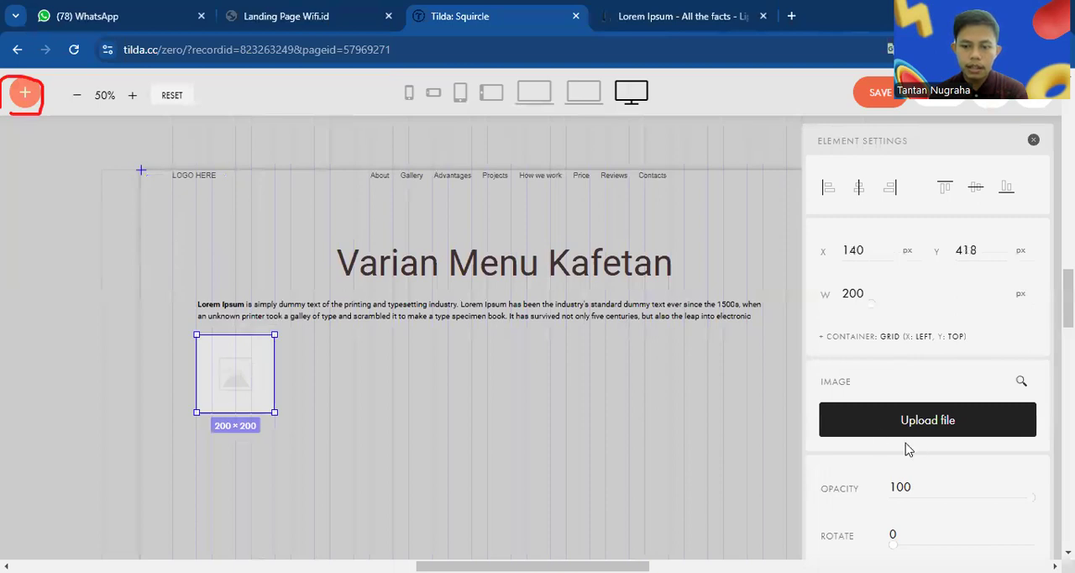
# Upload A_small_cup_of_coffee.jpg from the Downloads folder into the image element below the paragraph
pyautogui.moveTo(847, 388); pyautogui.dragTo(837, 460)
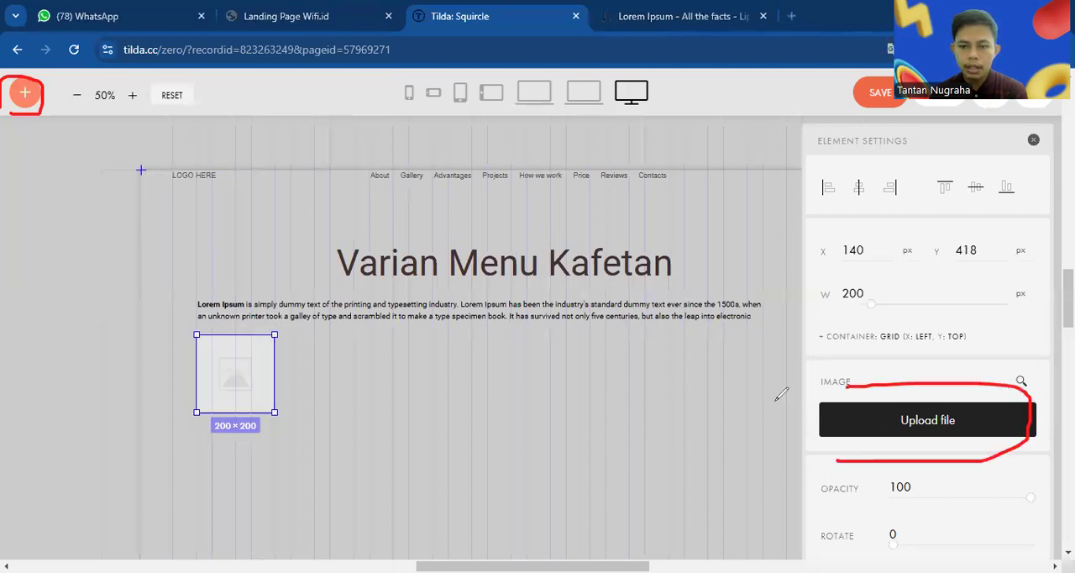
pyautogui.click(892, 420)
pyautogui.click(523, 314)
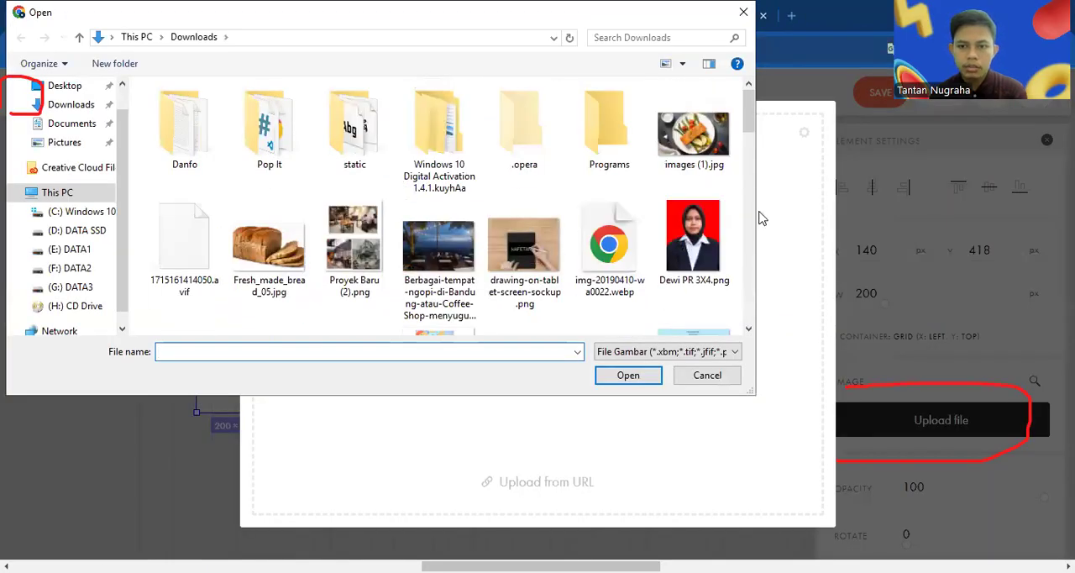
pyautogui.scroll(-15, 324, 166)
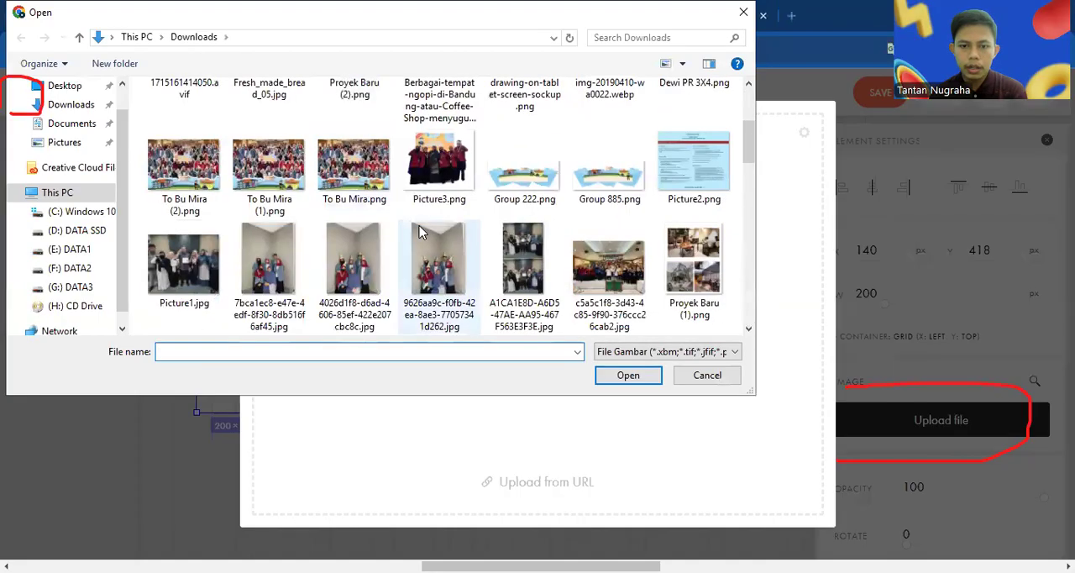
pyautogui.click(208, 270)
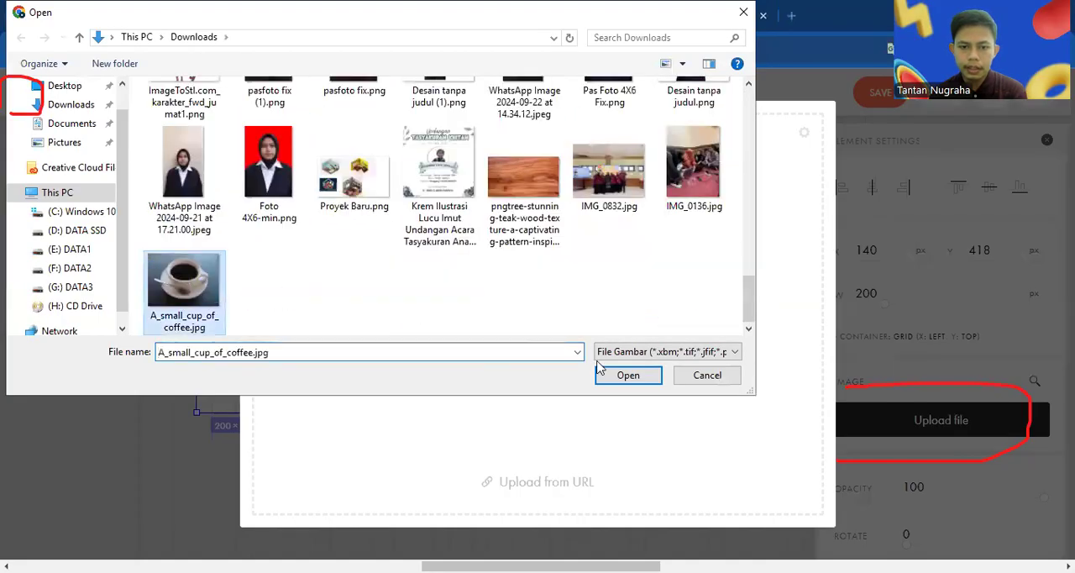
pyautogui.click(626, 375)
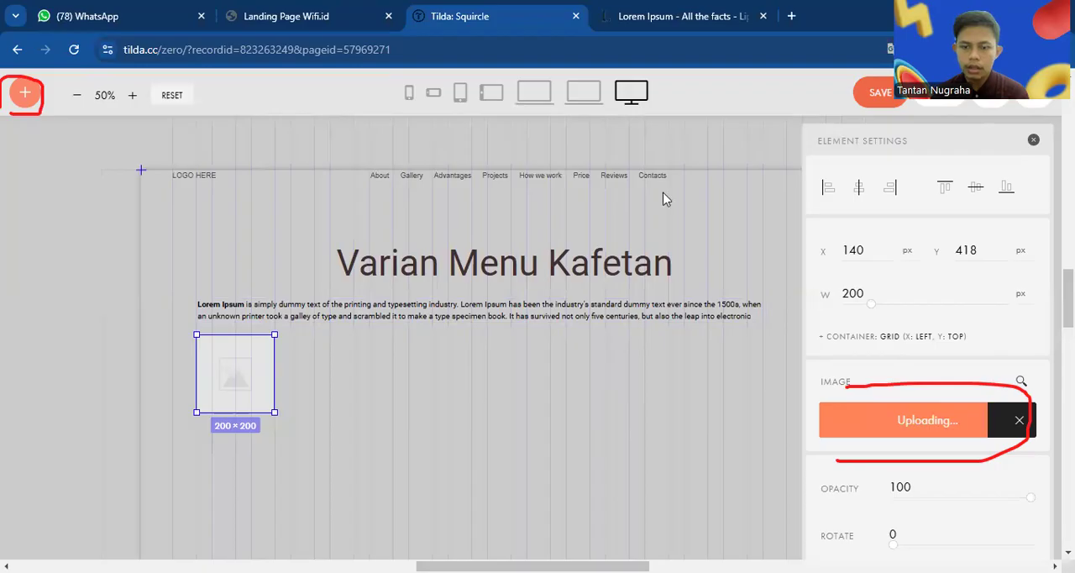
pyautogui.scroll(-5, 517, 371)
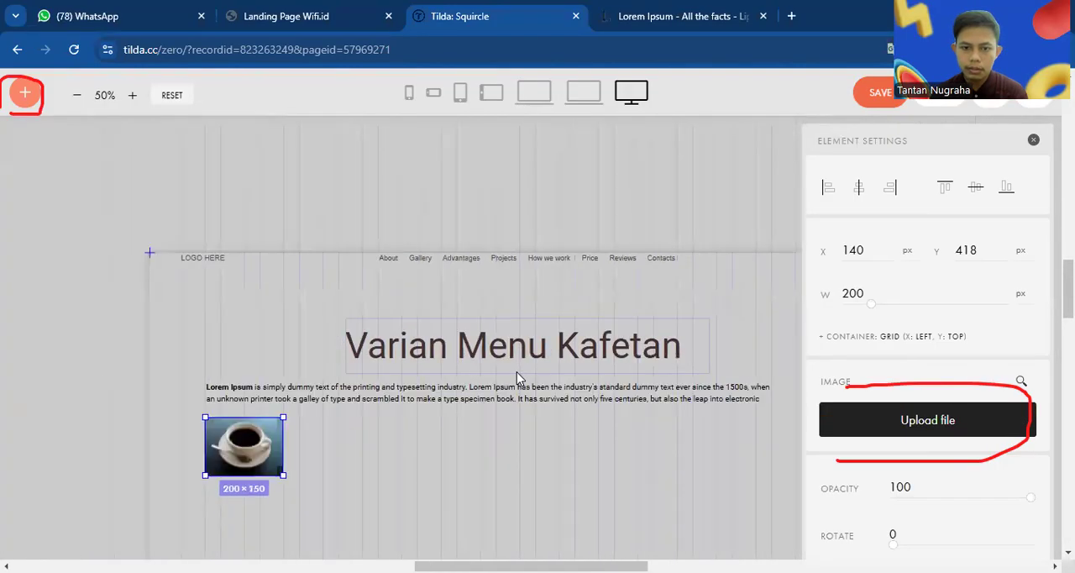
pyautogui.scroll(-3, 387, 399)
pyautogui.scroll(2, 388, 398)
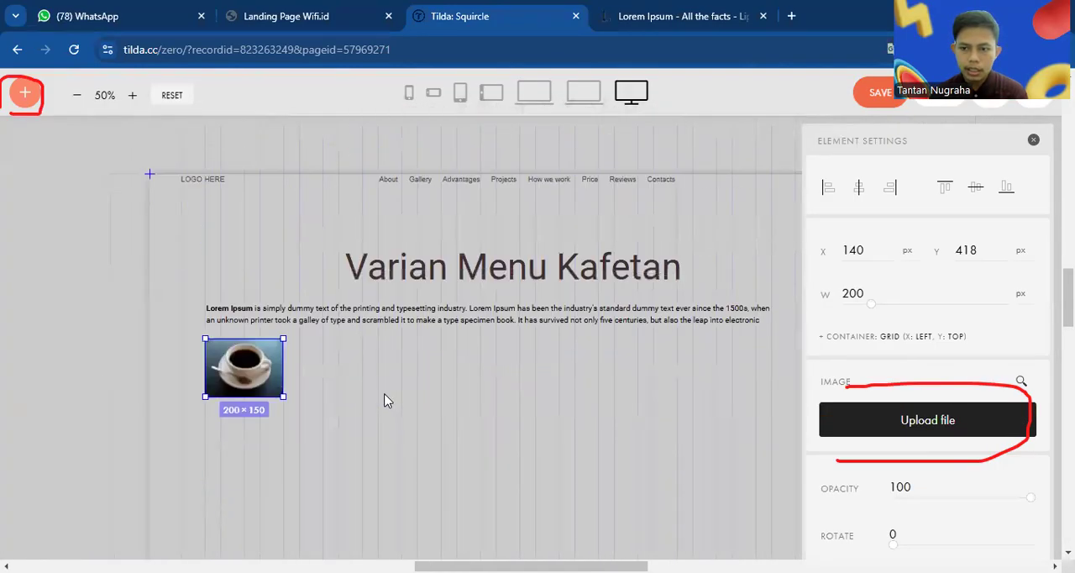
pyautogui.scroll(-5, 1000, 467)
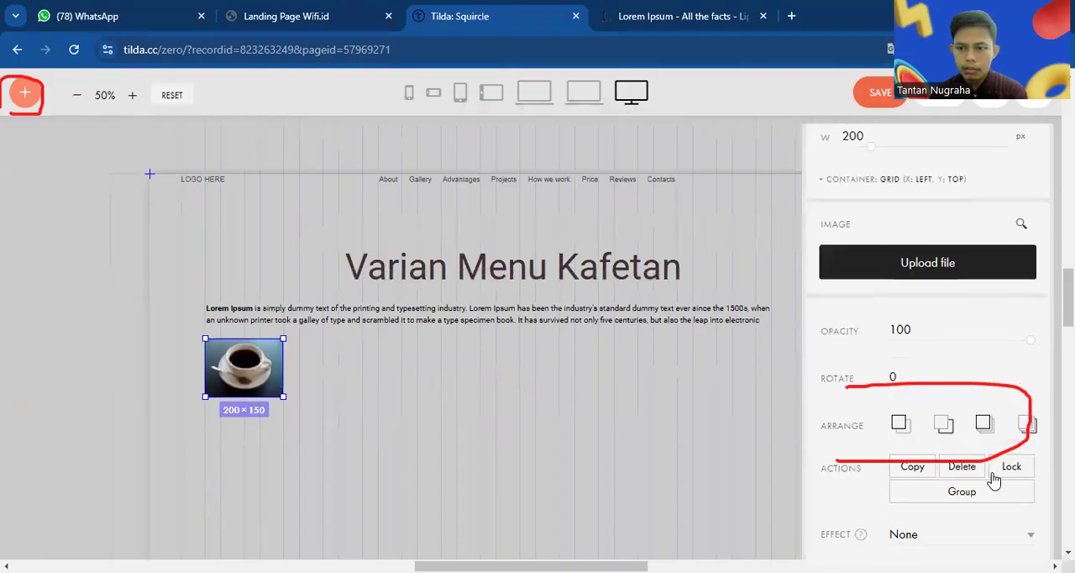
pyautogui.scroll(5, 976, 446)
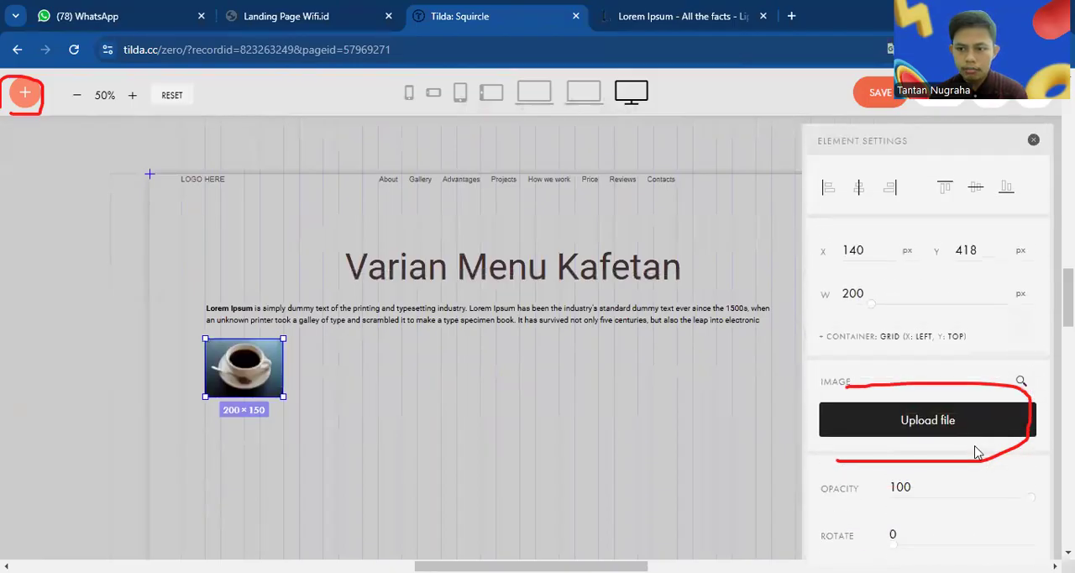
# Try to crop the coffee image in the photo editor, choosing 3:2 and finally the 1:1 ratio, and save it
pyautogui.click(299, 357)
pyautogui.click(224, 389)
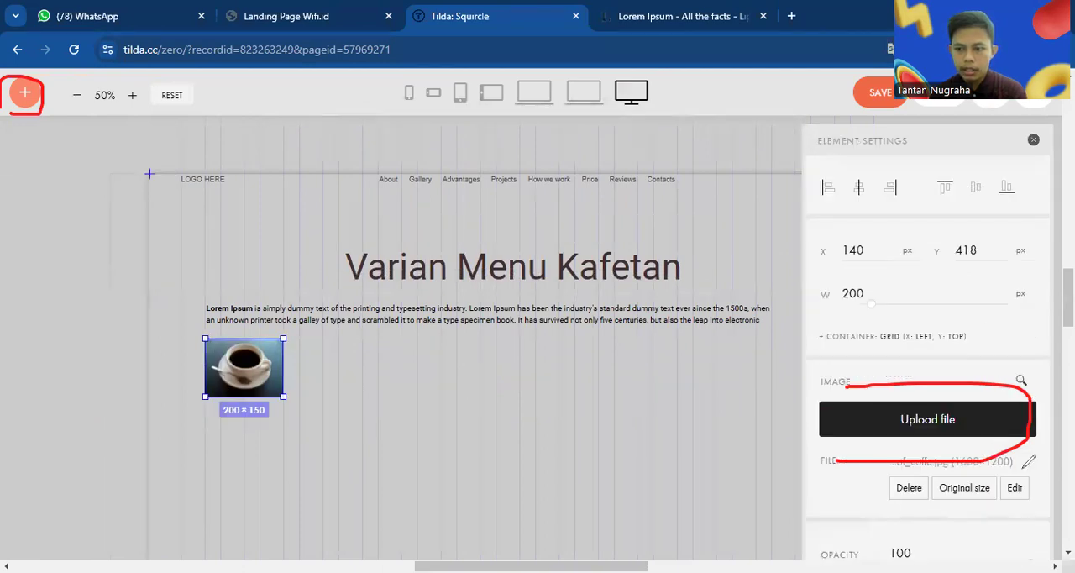
pyautogui.moveTo(1025, 470); pyautogui.dragTo(1041, 506)
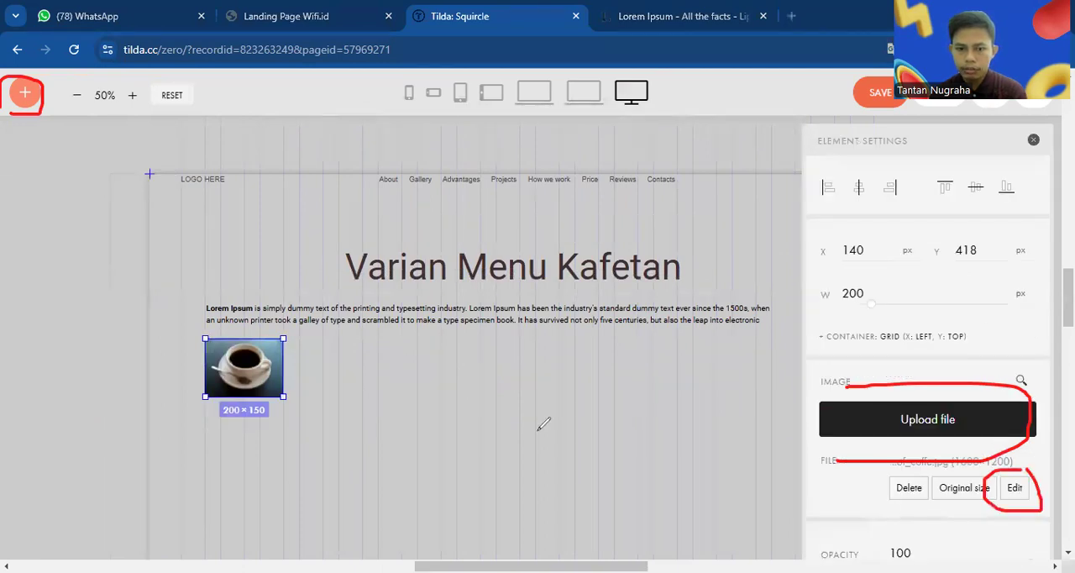
pyautogui.click(1014, 488)
pyautogui.click(532, 137)
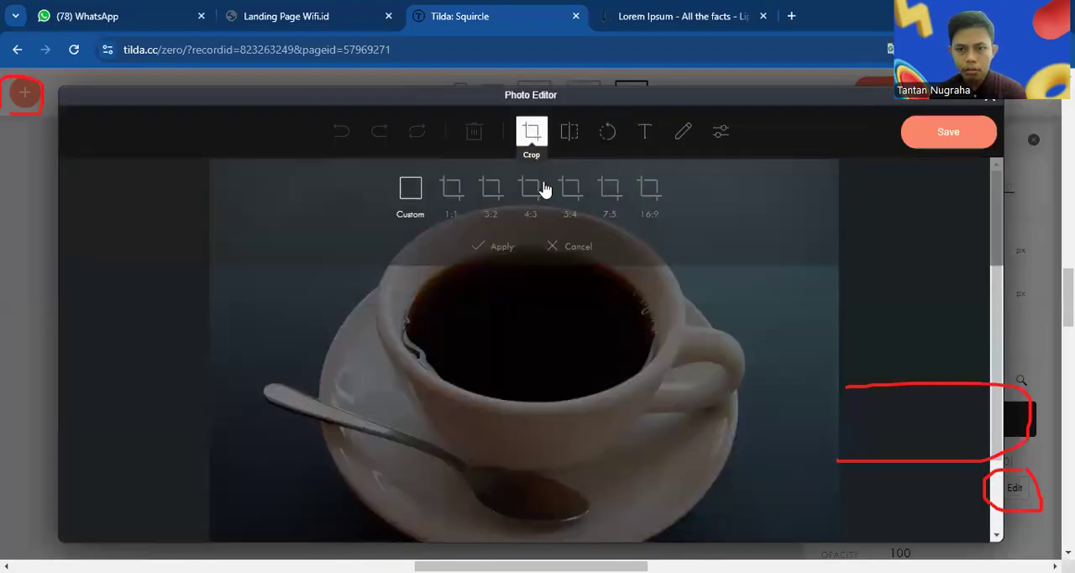
pyautogui.click(480, 197)
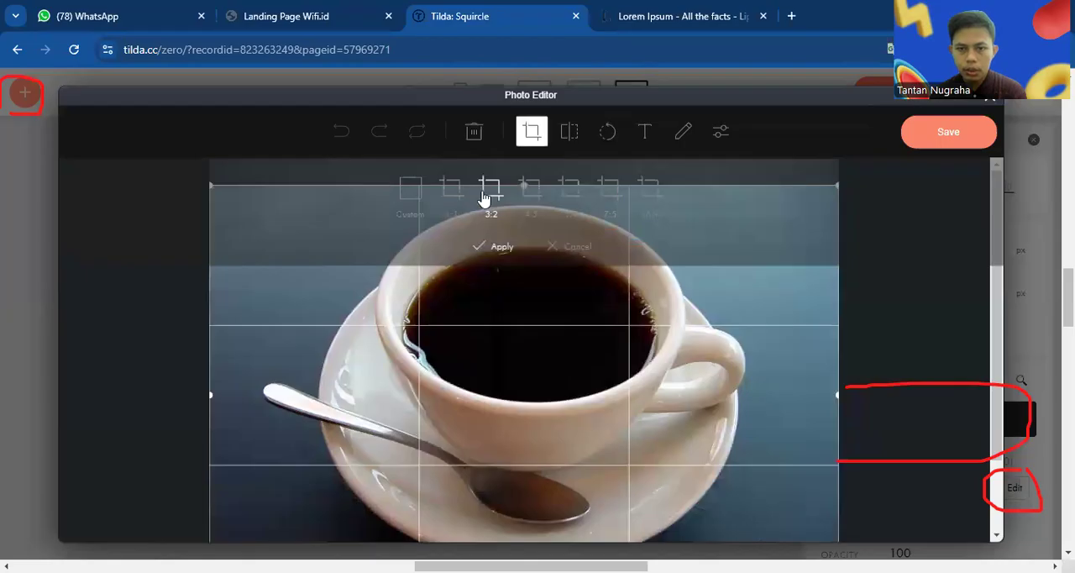
pyautogui.click(460, 196)
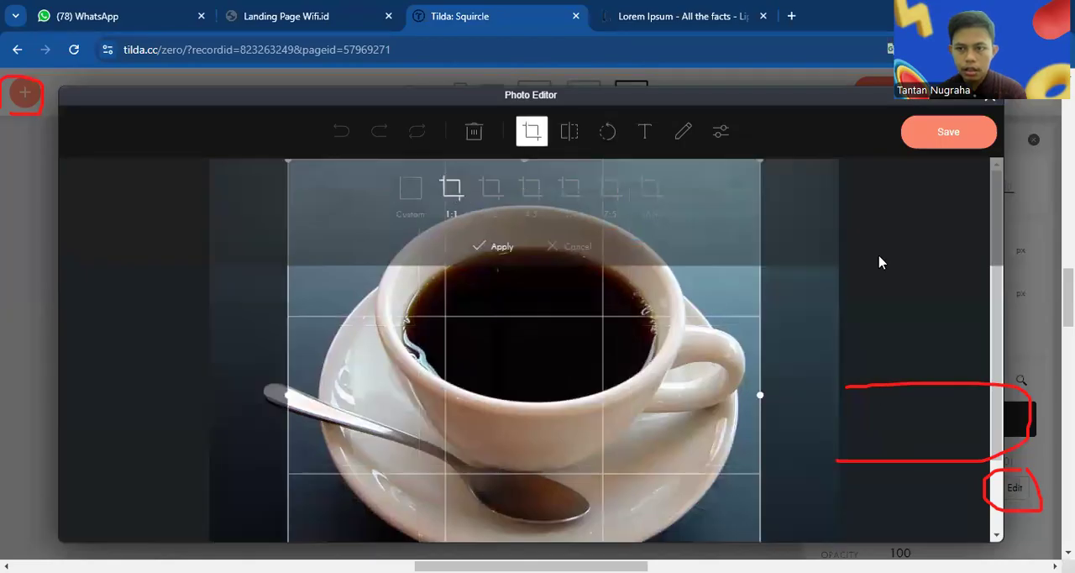
pyautogui.click(950, 143)
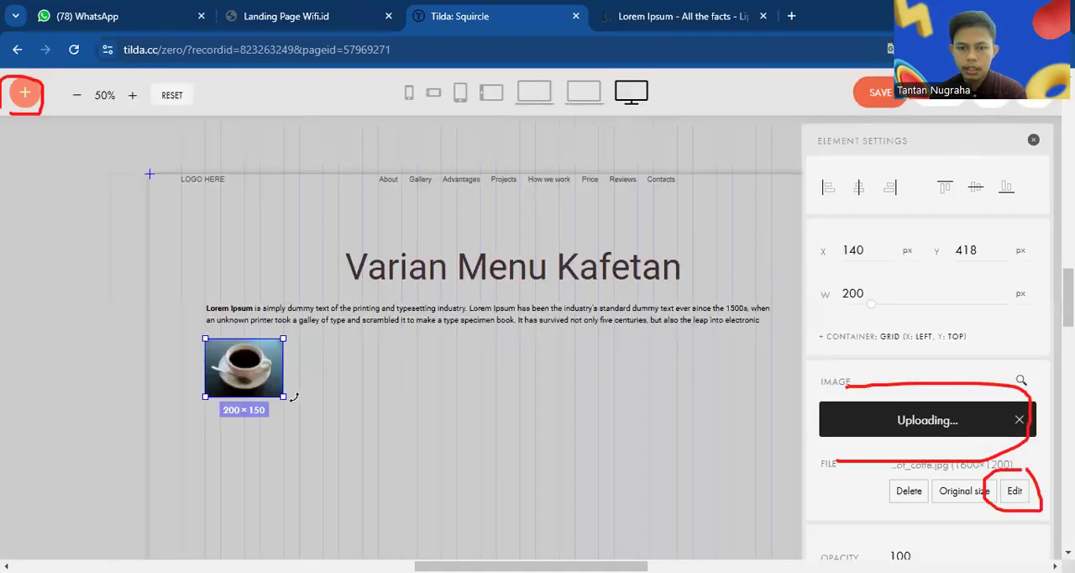
# Enlarge the coffee image to about twice its size and place a copy of the heading beside it at X 575 px, Y 388 px
pyautogui.moveTo(283, 396); pyautogui.dragTo(370, 456)
pyautogui.click(412, 286)
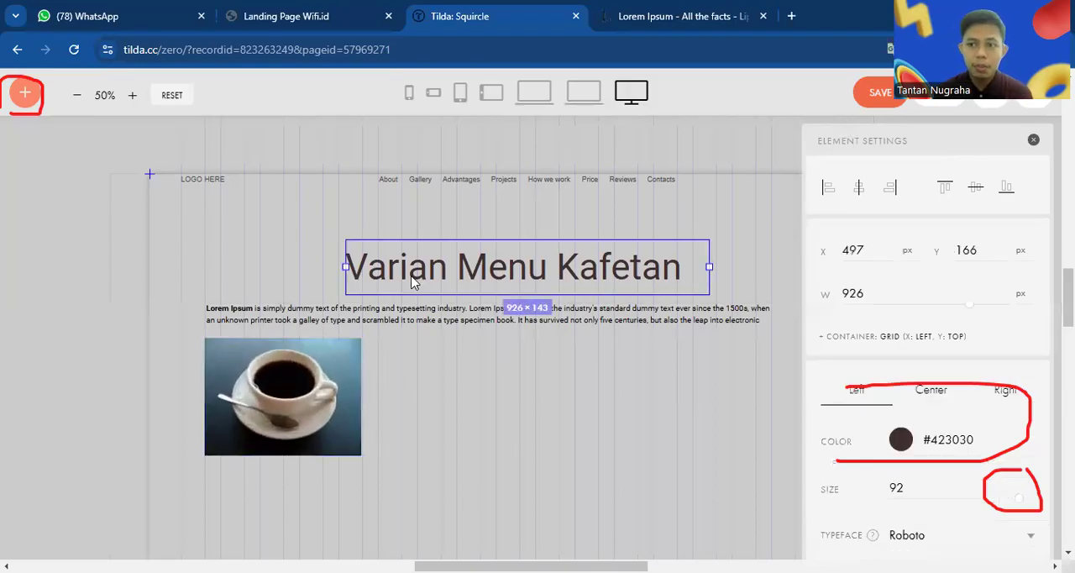
pyautogui.moveTo(412, 284); pyautogui.dragTo(445, 362)
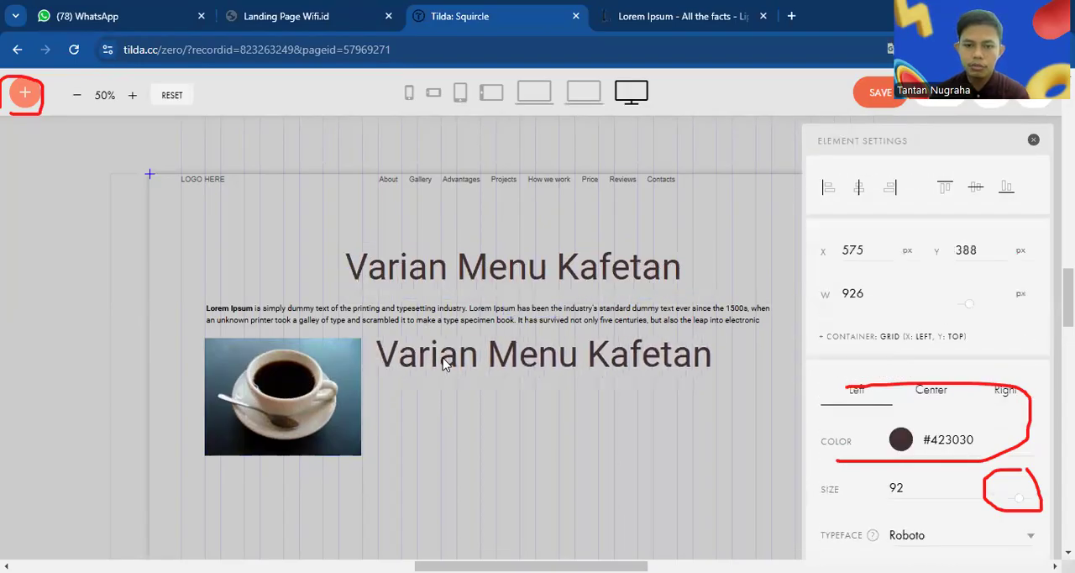
# Replace the copied heading's text with "Coffe" and dismiss the error notifications
pyautogui.doubleClick(446, 357)
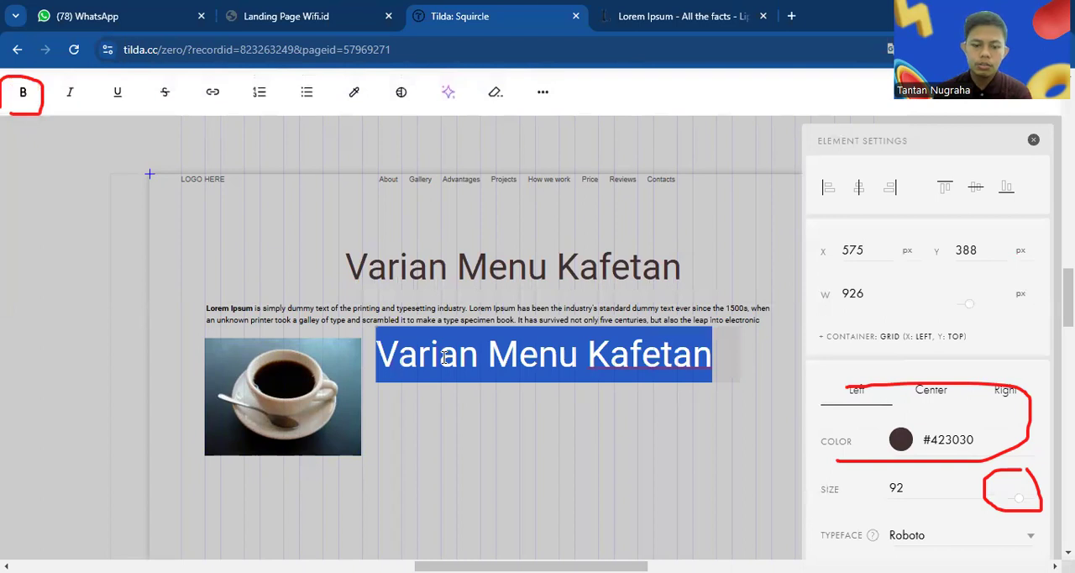
pyautogui.write('K')
pyautogui.press('BackSpace')
pyautogui.write('Coffe')
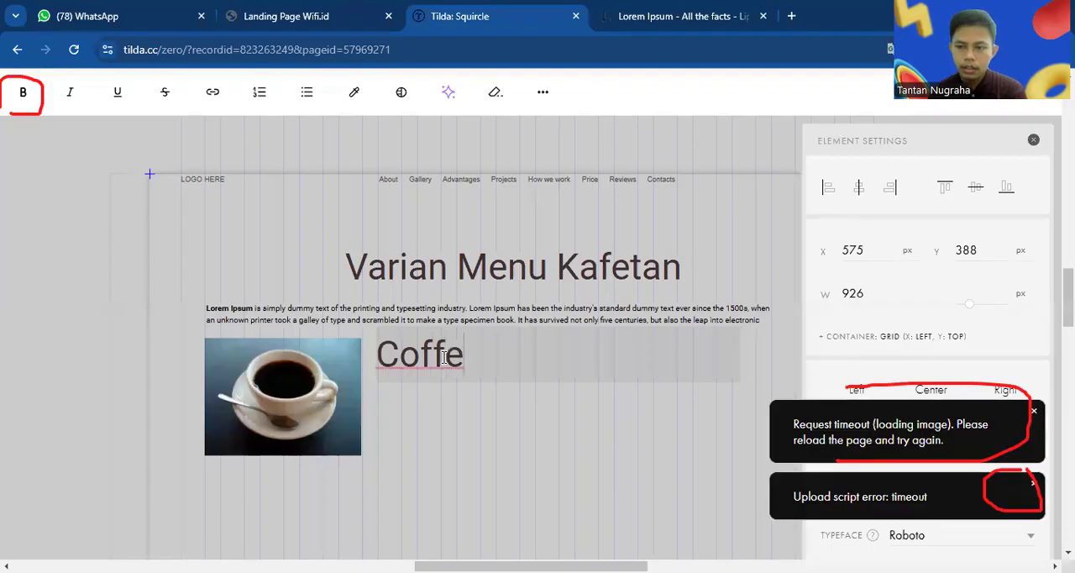
pyautogui.click(507, 430)
pyautogui.click(402, 364)
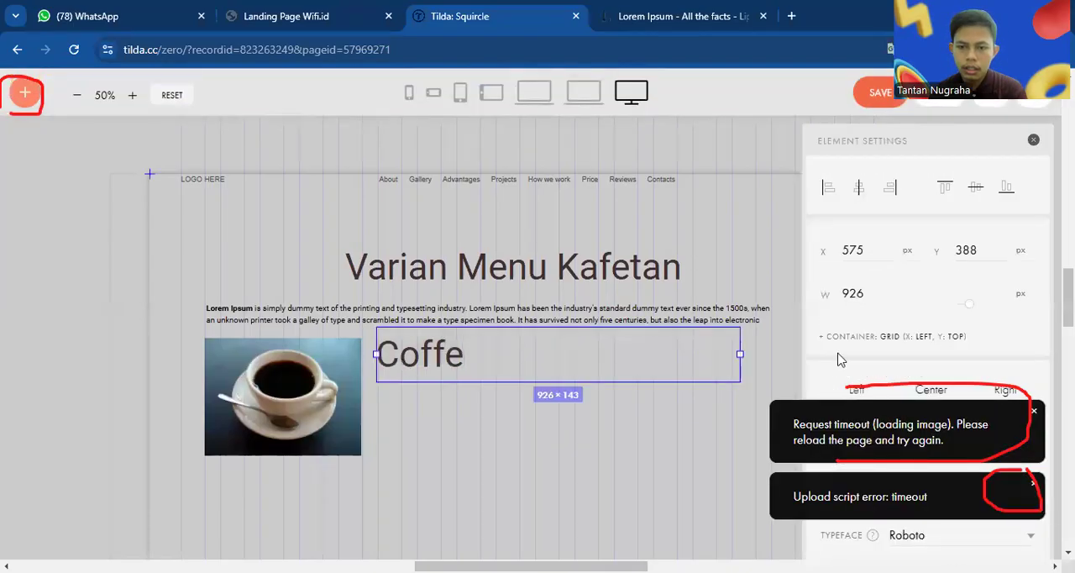
pyautogui.click(1034, 411)
pyautogui.click(1033, 483)
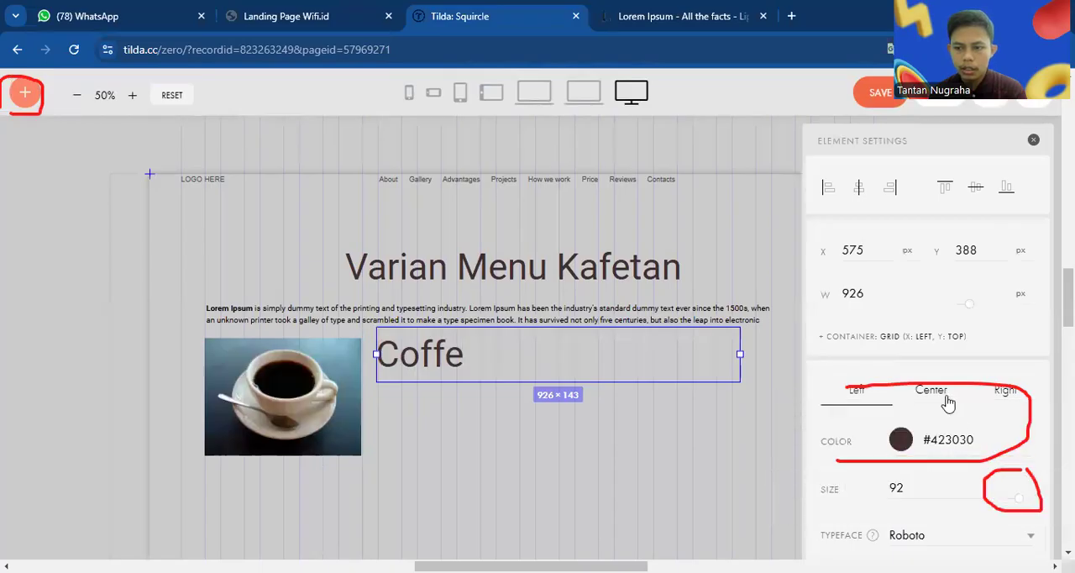
# Set the "Coffe" text size to 53 and shift it slightly down to line up with the upper part of the coffee image
pyautogui.scroll(-2, 958, 420)
pyautogui.moveTo(1022, 347); pyautogui.dragTo(959, 342)
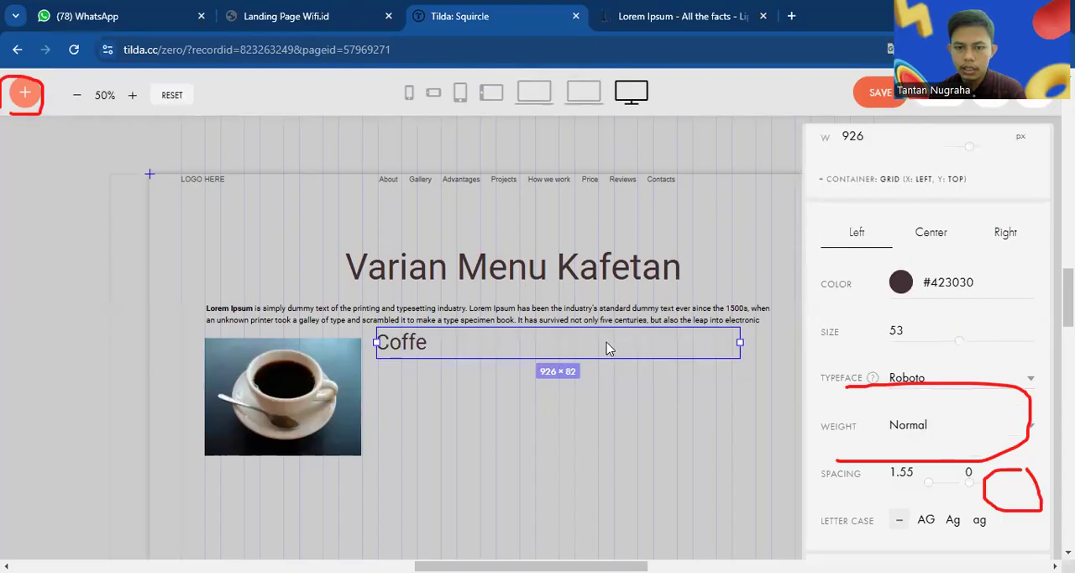
pyautogui.click(414, 360)
pyautogui.moveTo(411, 363); pyautogui.dragTo(414, 364)
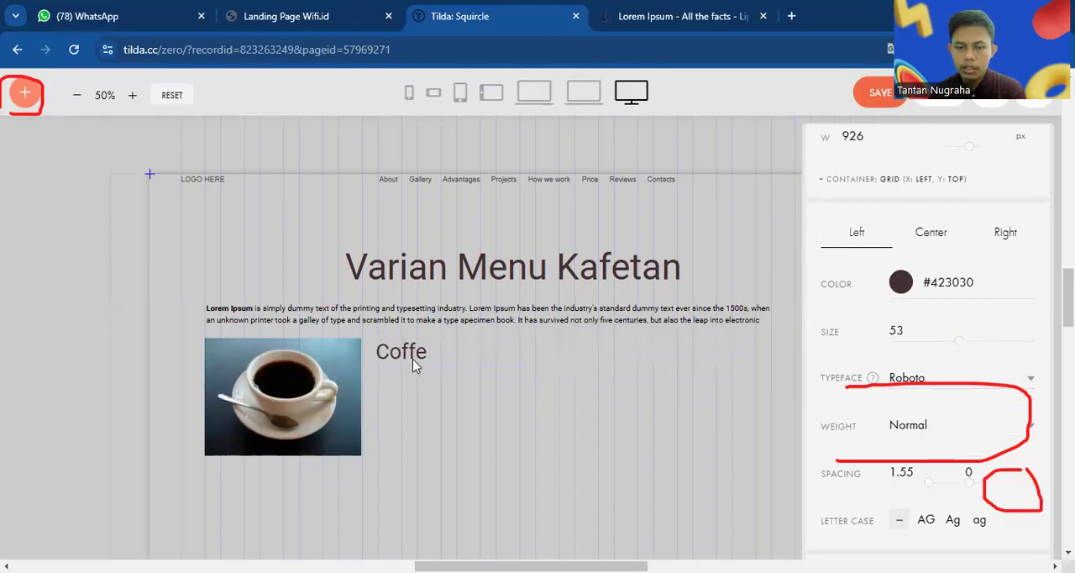
# Place a slightly indented copy of the "Coffe" text directly below it and set the copy's size to 39
pyautogui.click(414, 364)
pyautogui.hotkey('ctrl', 'v')
pyautogui.moveTo(417, 361); pyautogui.dragTo(433, 377)
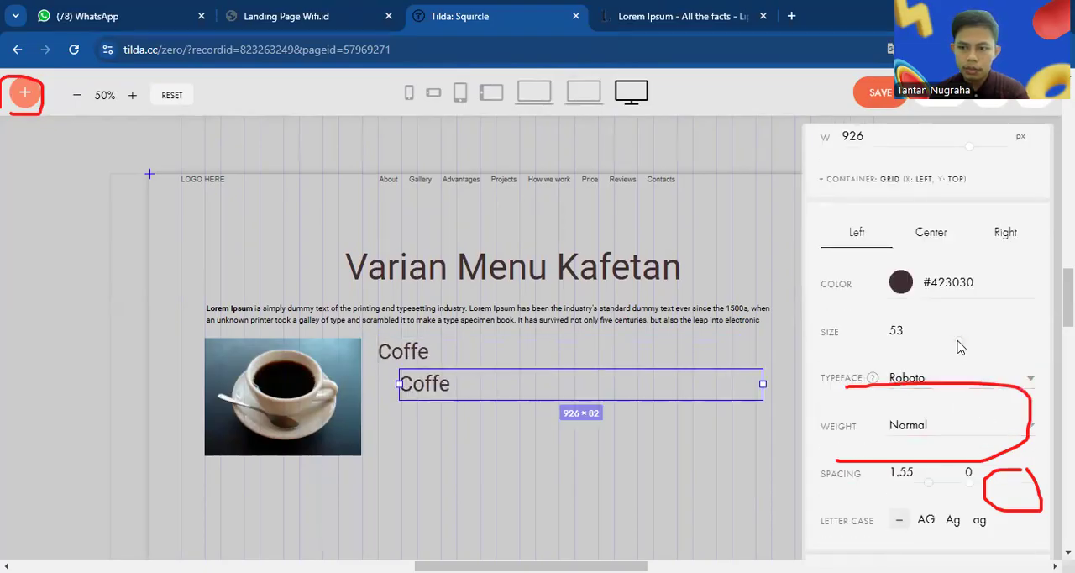
pyautogui.moveTo(961, 347); pyautogui.dragTo(939, 347)
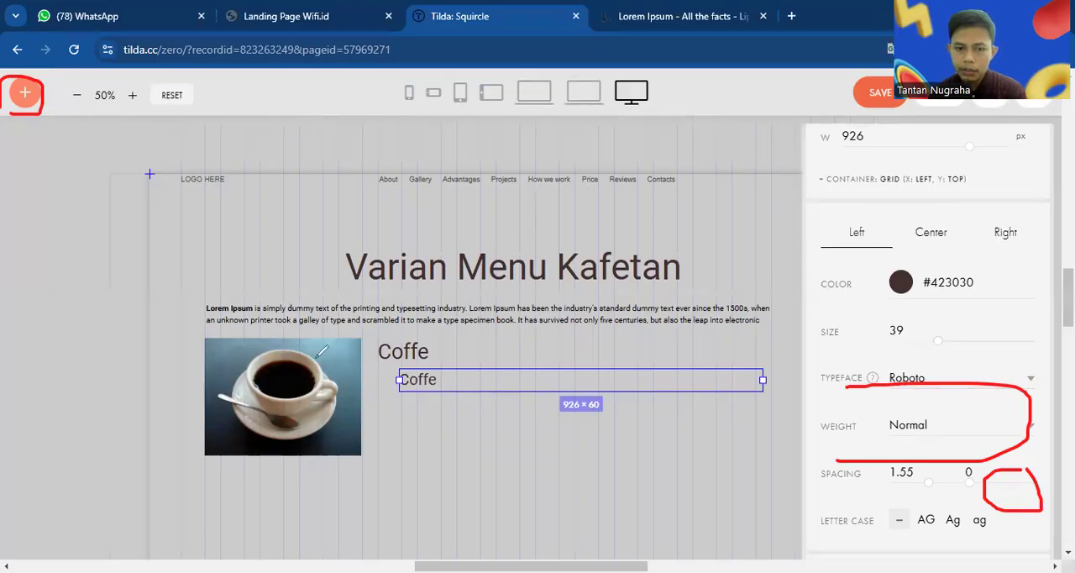
# Replace the text of the smaller "Coffe" copy with "Robusta"
pyautogui.doubleClick(435, 381)
pyautogui.write('Ro')
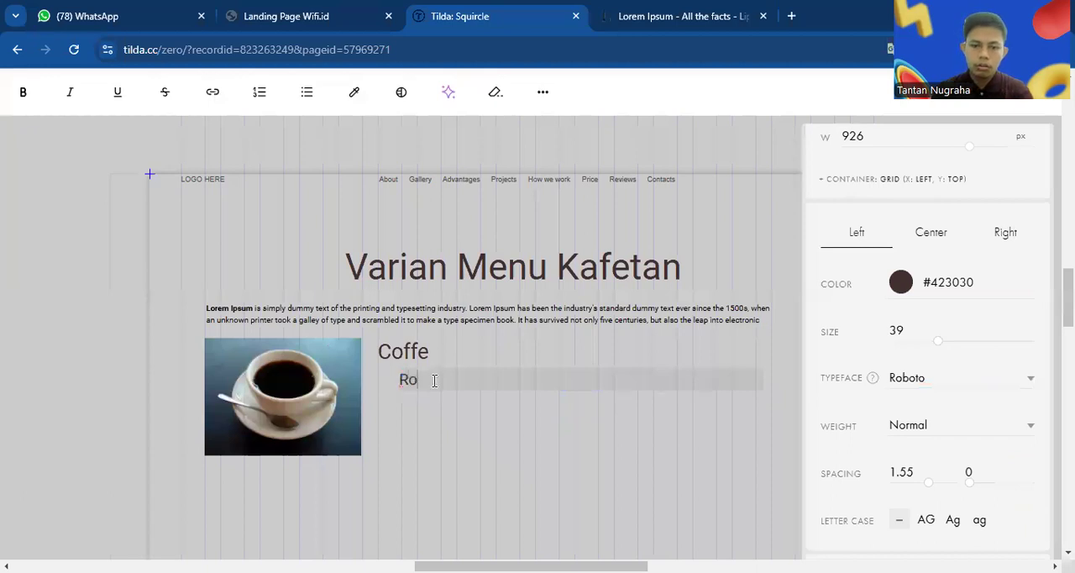
pyautogui.write('busta')
pyautogui.click(644, 432)
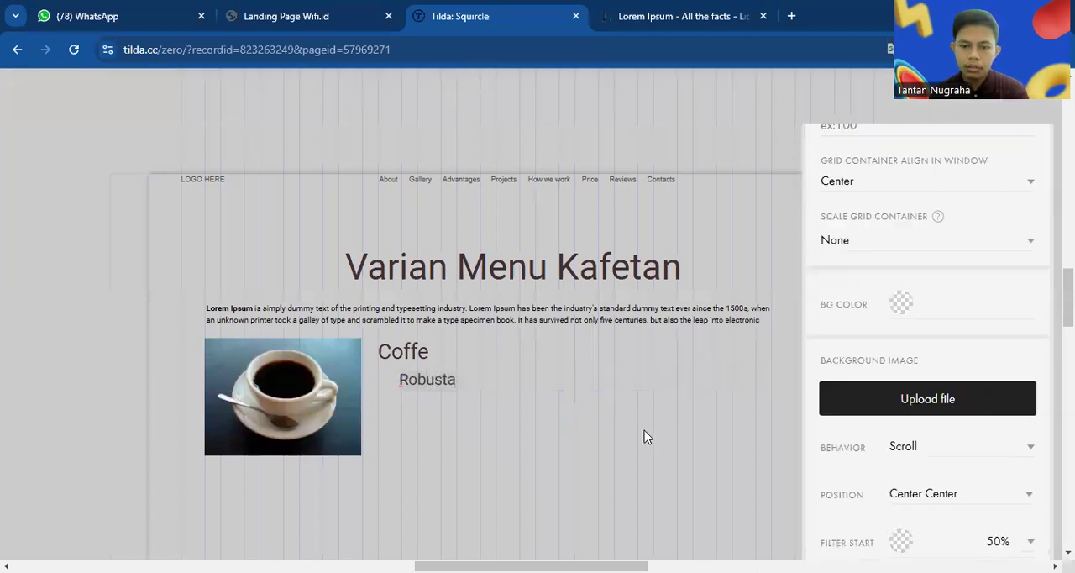
# Duplicate the "Robusta" text directly below itself and change the copy's text to "Arabica"
pyautogui.click(439, 382)
pyautogui.moveTo(438, 382); pyautogui.dragTo(437, 404)
pyautogui.click(436, 404)
pyautogui.doubleClick(434, 401)
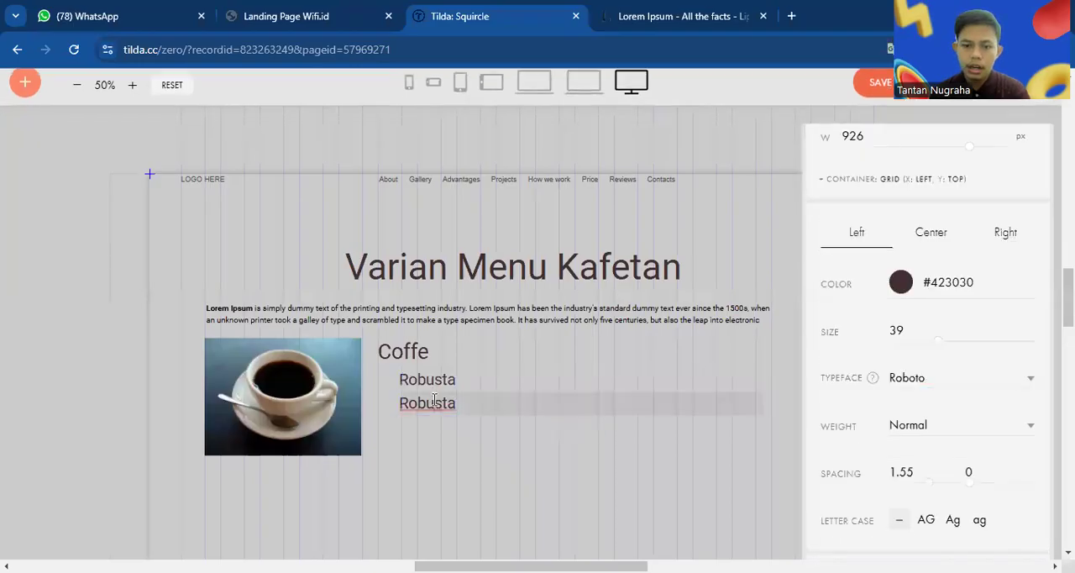
pyautogui.write('Aa')
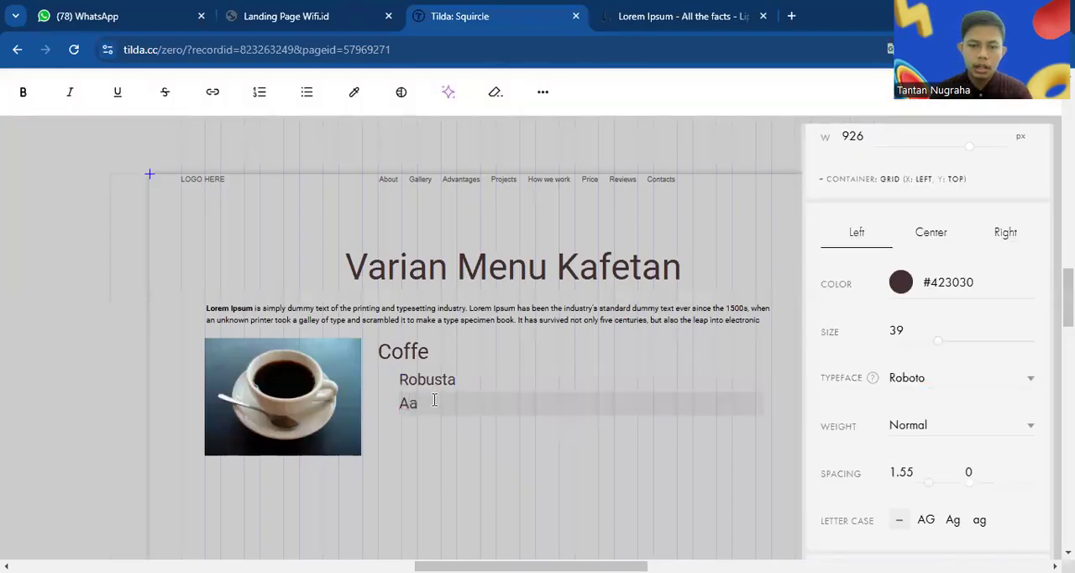
pyautogui.write('rA')
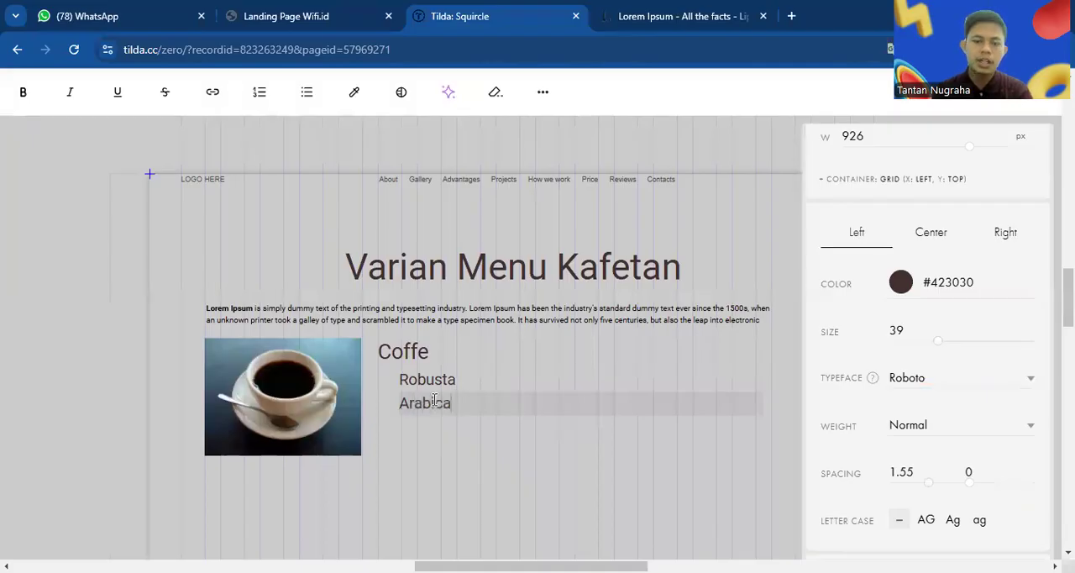
pyautogui.click(681, 428)
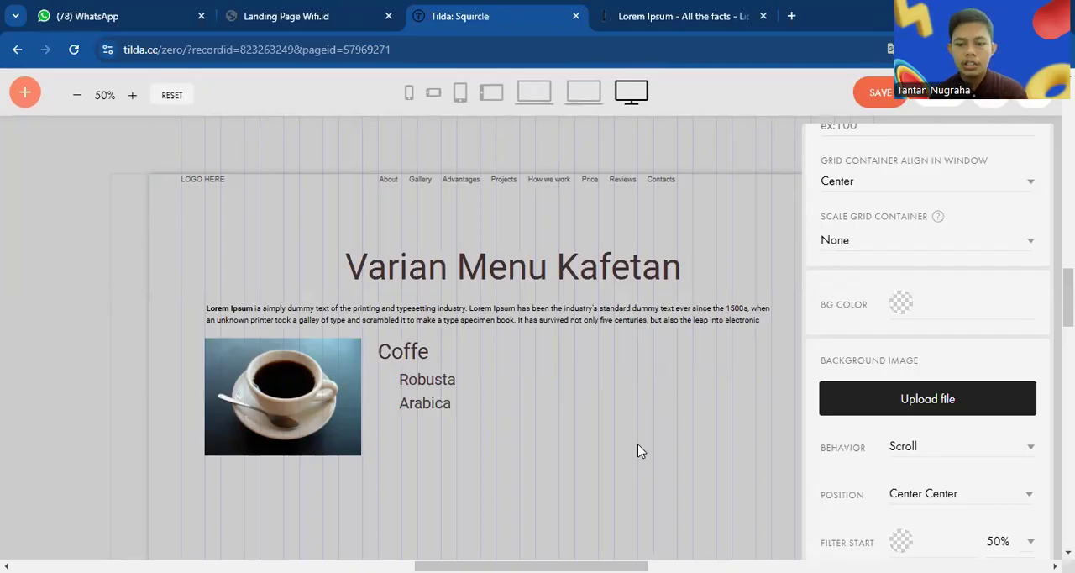
# Add a button element and place it below the "Arabica" text at X 580 px, Y 646 px
pyautogui.moveTo(12, 73); pyautogui.dragTo(59, 99)
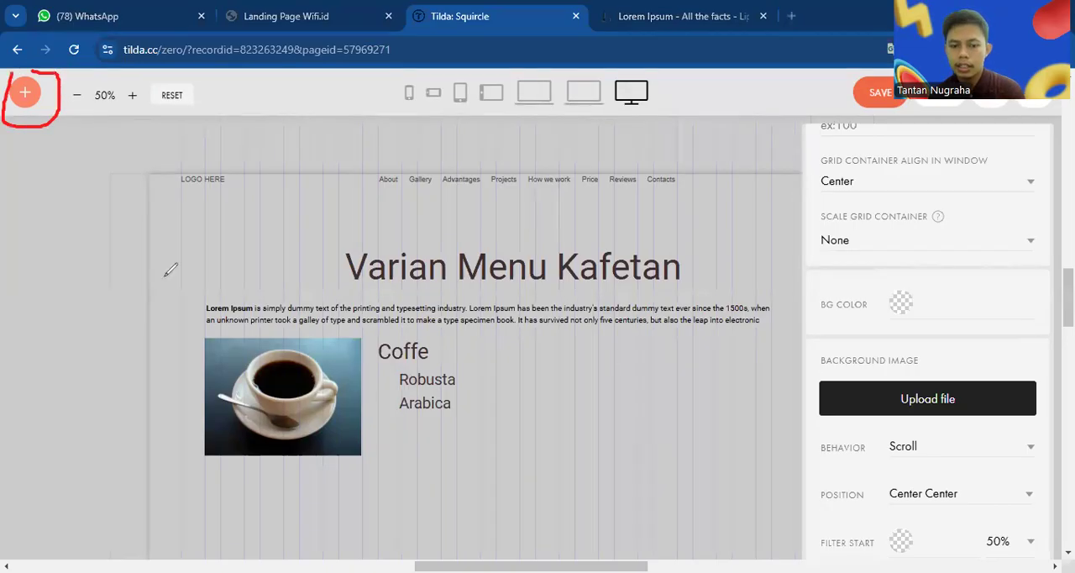
pyautogui.click(25, 92)
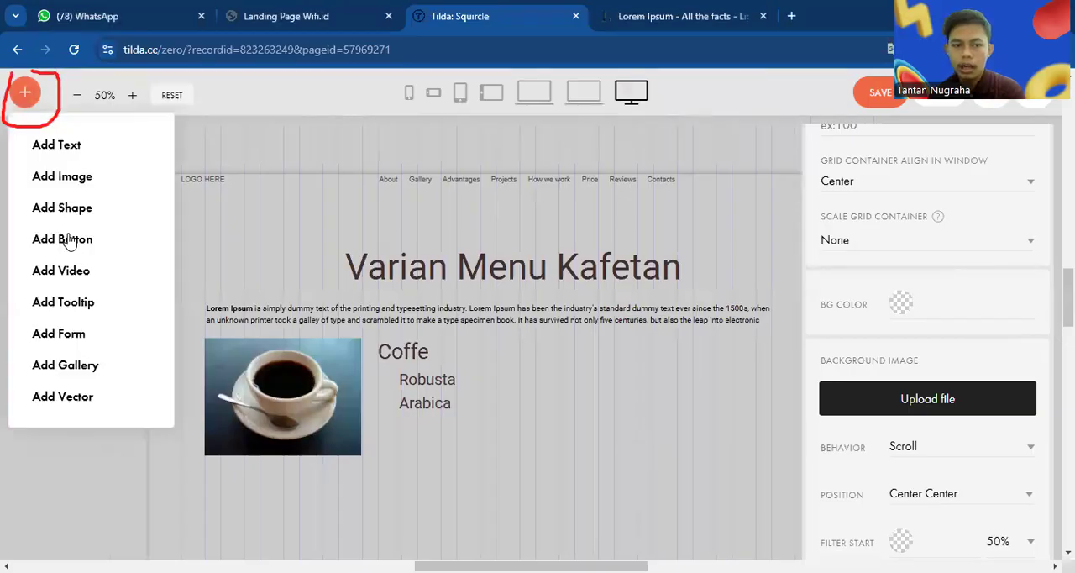
pyautogui.click(70, 240)
pyautogui.moveTo(214, 202); pyautogui.dragTo(438, 448)
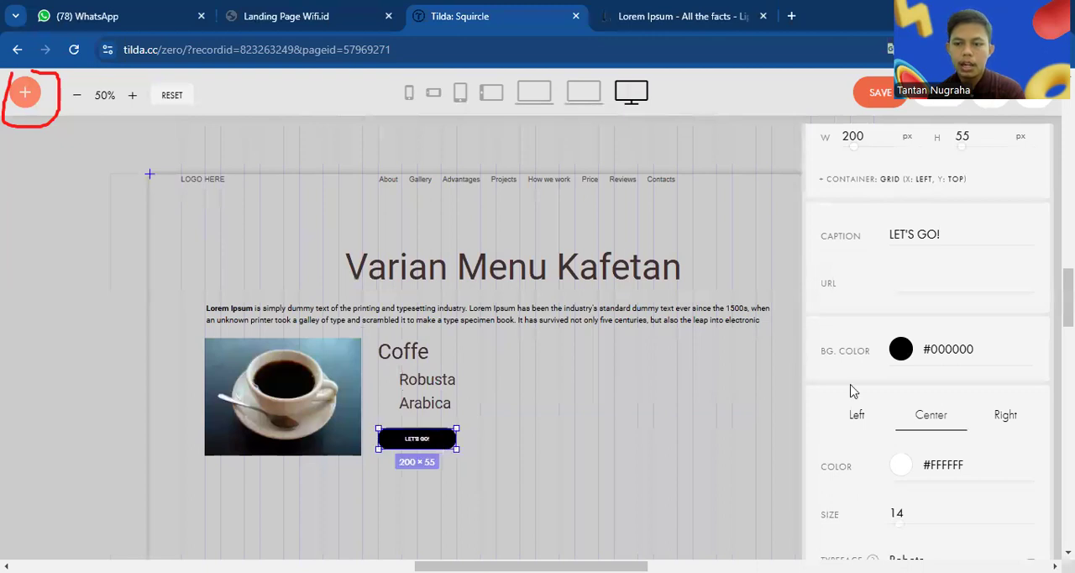
pyautogui.scroll(2, 942, 395)
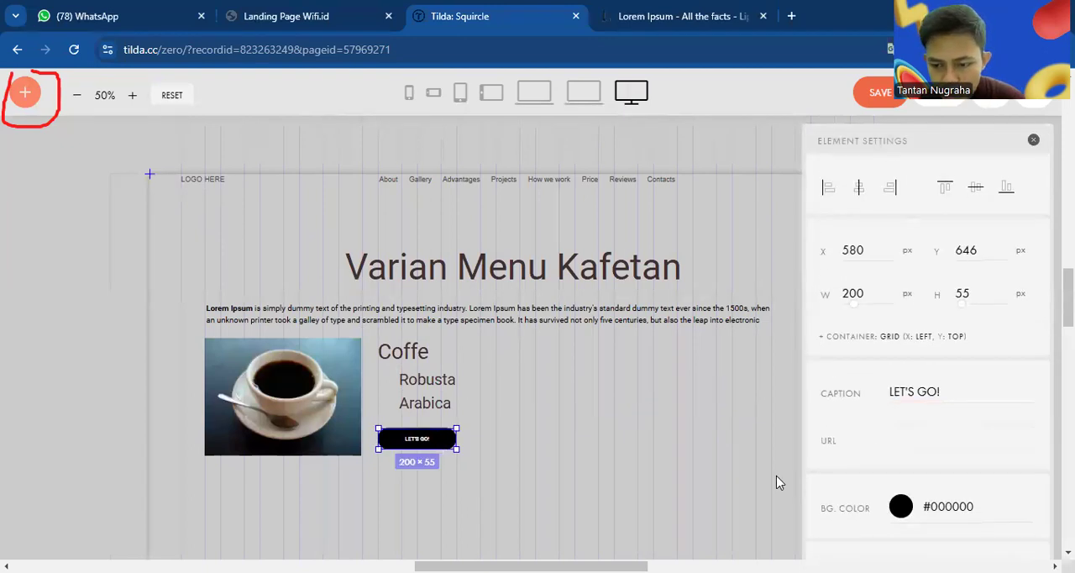
# Change the new button's caption to "Selengkapnya"
pyautogui.moveTo(890, 410); pyautogui.dragTo(897, 353)
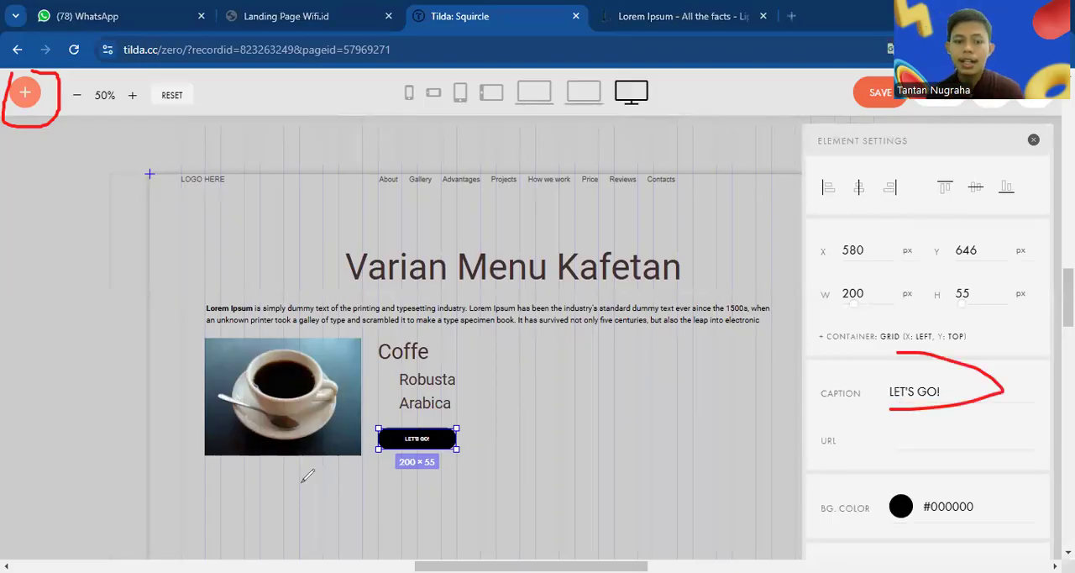
pyautogui.tripleClick(906, 396)
pyautogui.write('S')
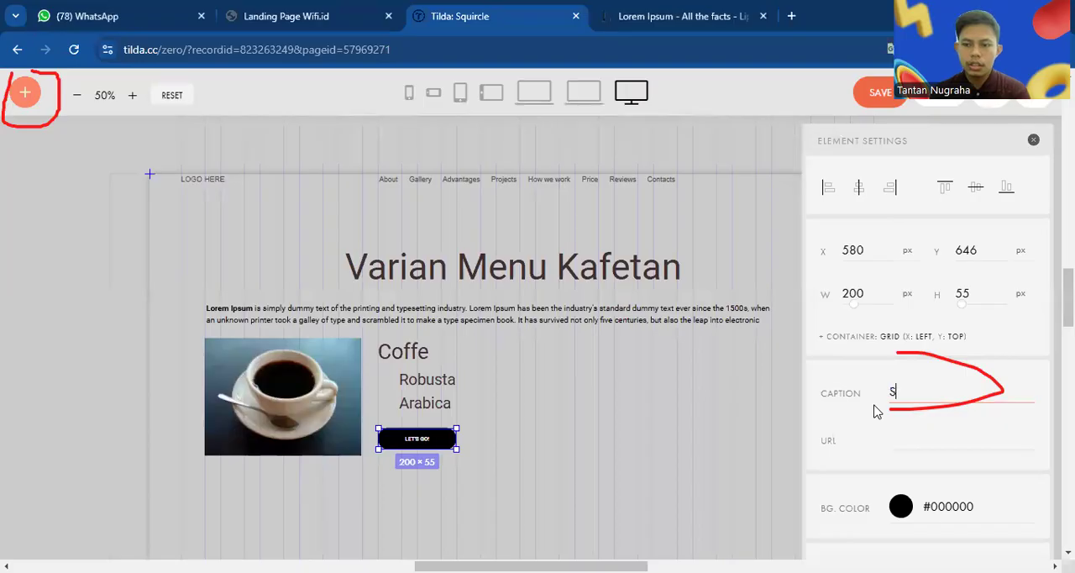
pyautogui.write('elengkapnya')
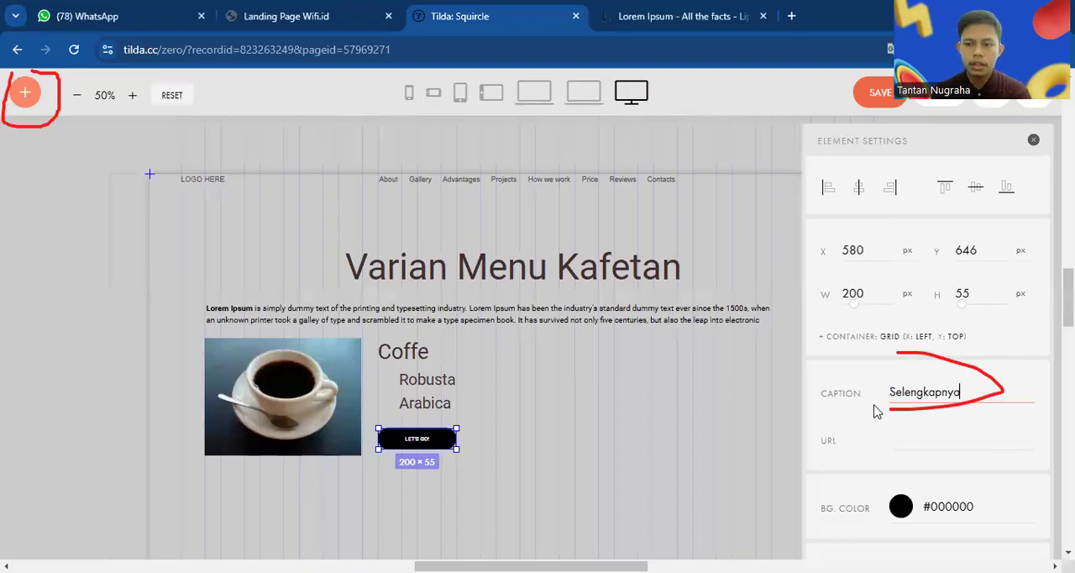
# Set the "Selengkapnya" button's background color to #331717 and its text size to 24
pyautogui.scroll(-1, 961, 464)
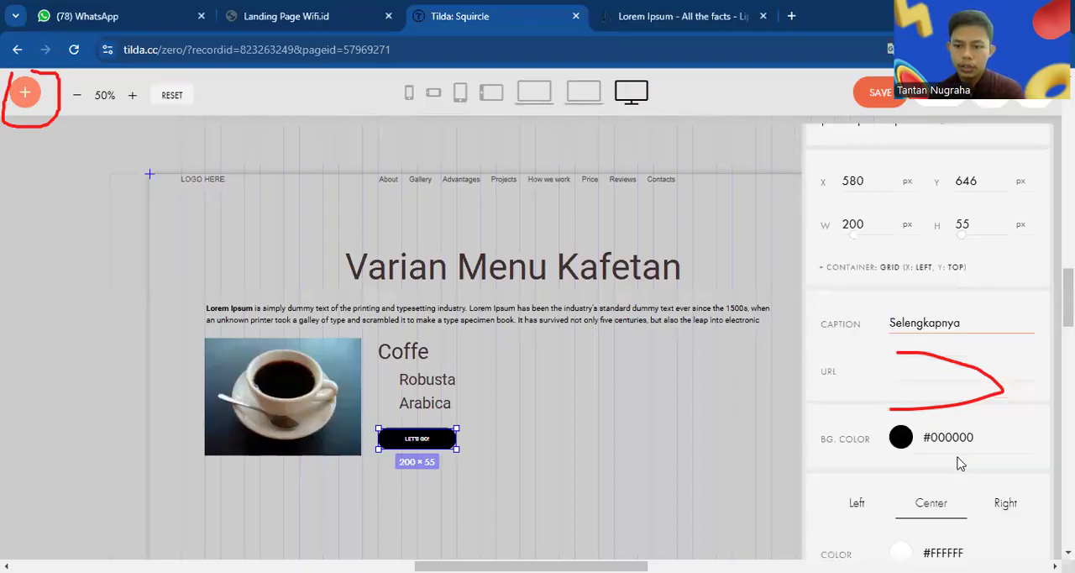
pyautogui.click(902, 429)
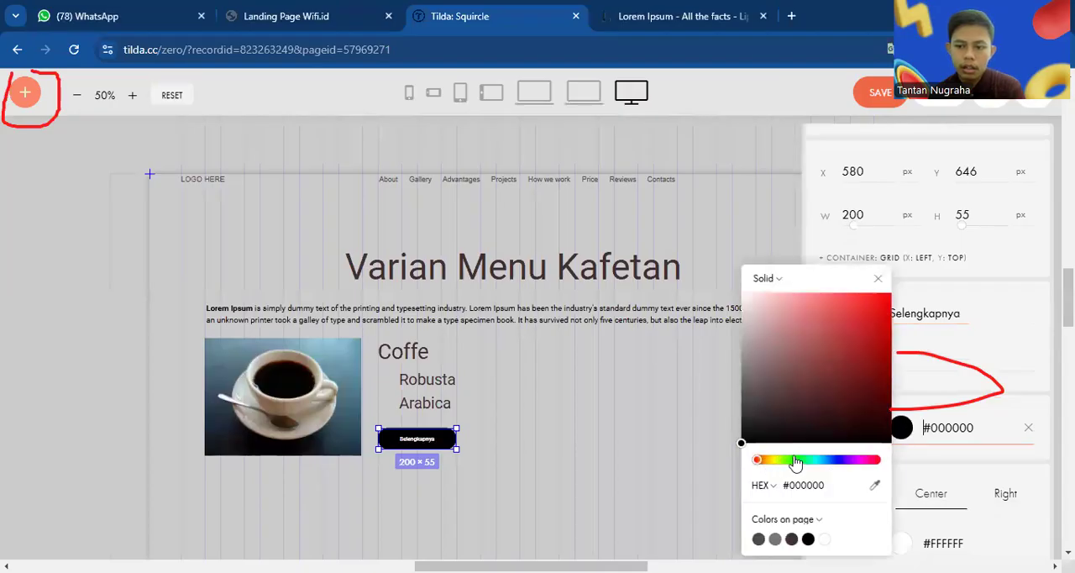
pyautogui.click(821, 412)
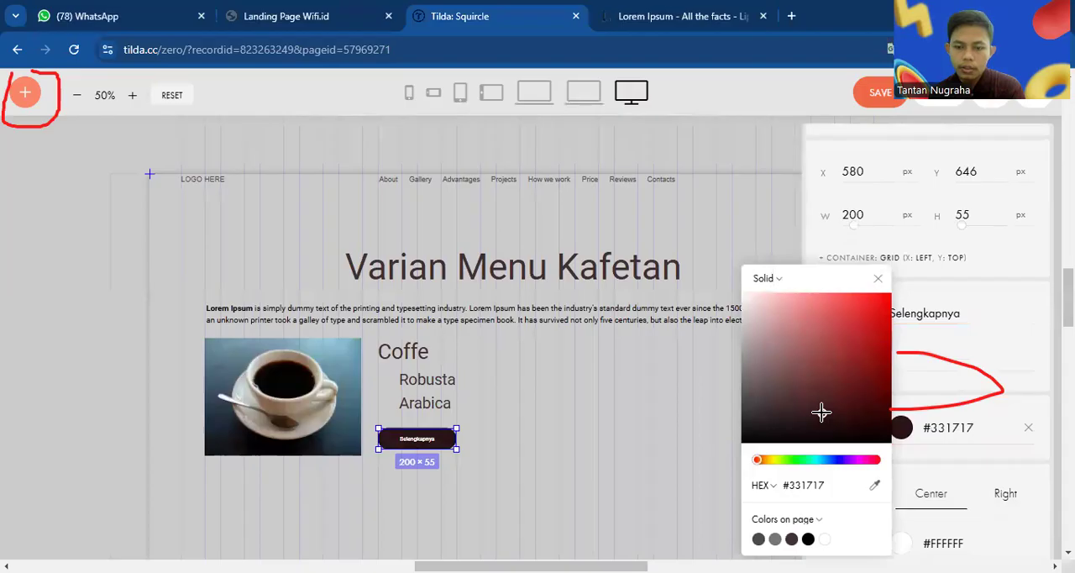
pyautogui.click(1036, 386)
pyautogui.scroll(-2, 1037, 382)
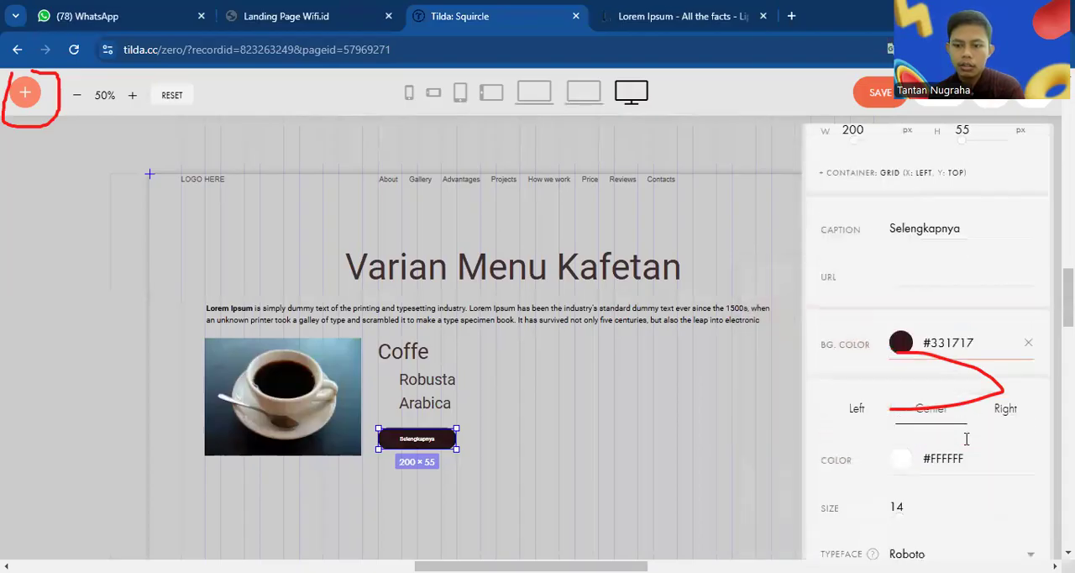
pyautogui.moveTo(908, 451)
pyautogui.mouseDown()
pyautogui.moveTo(933, 446)
pyautogui.moveTo(919, 448)
pyautogui.mouseUp()
# Give the "Selengkapnya" button the hover background color #D83131
pyautogui.scroll(-5, 921, 448)
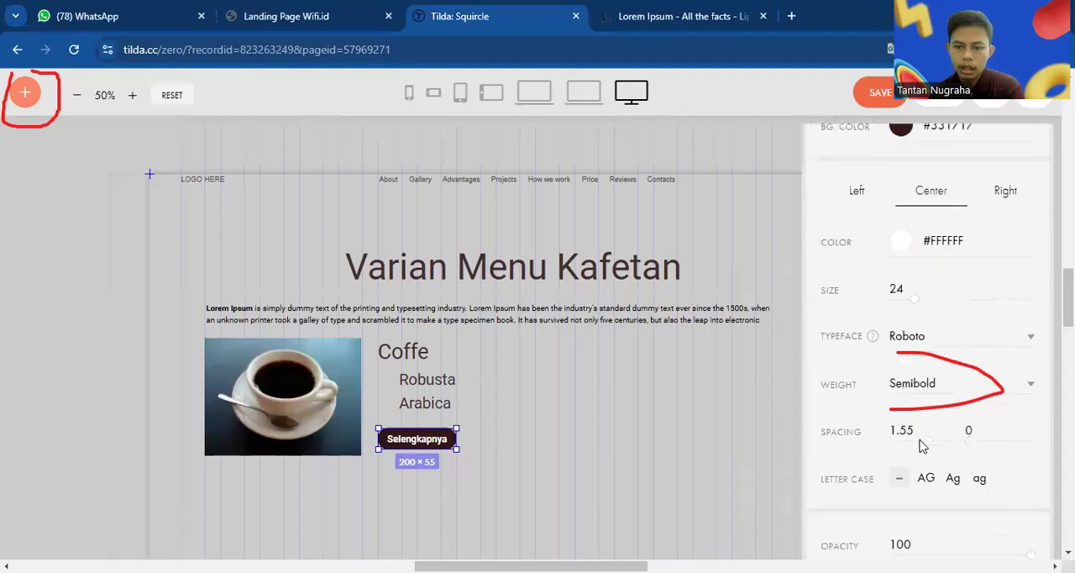
pyautogui.scroll(-10, 921, 446)
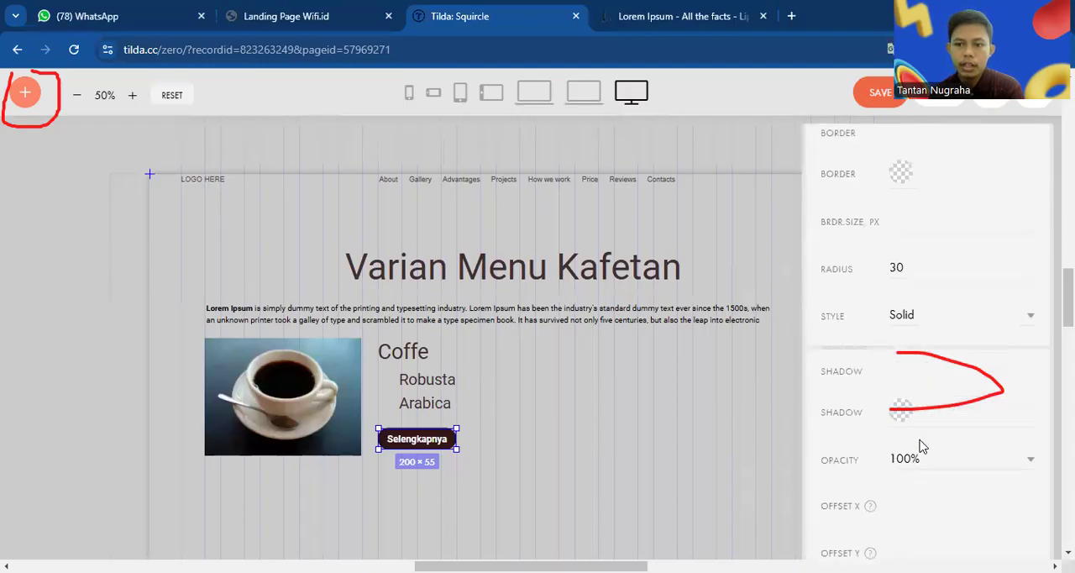
pyautogui.scroll(-5, 920, 440)
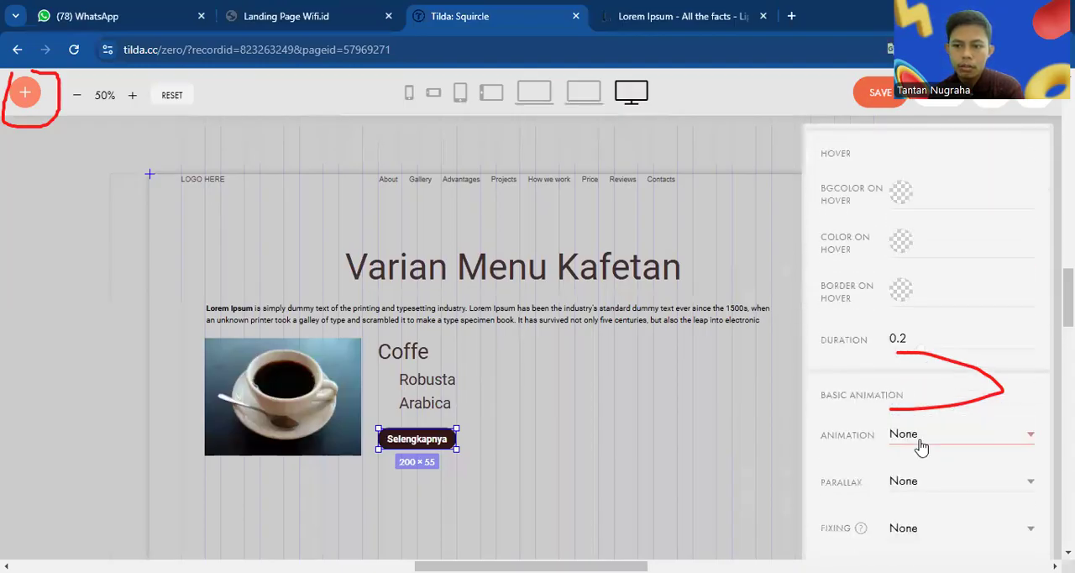
pyautogui.click(900, 194)
pyautogui.click(857, 139)
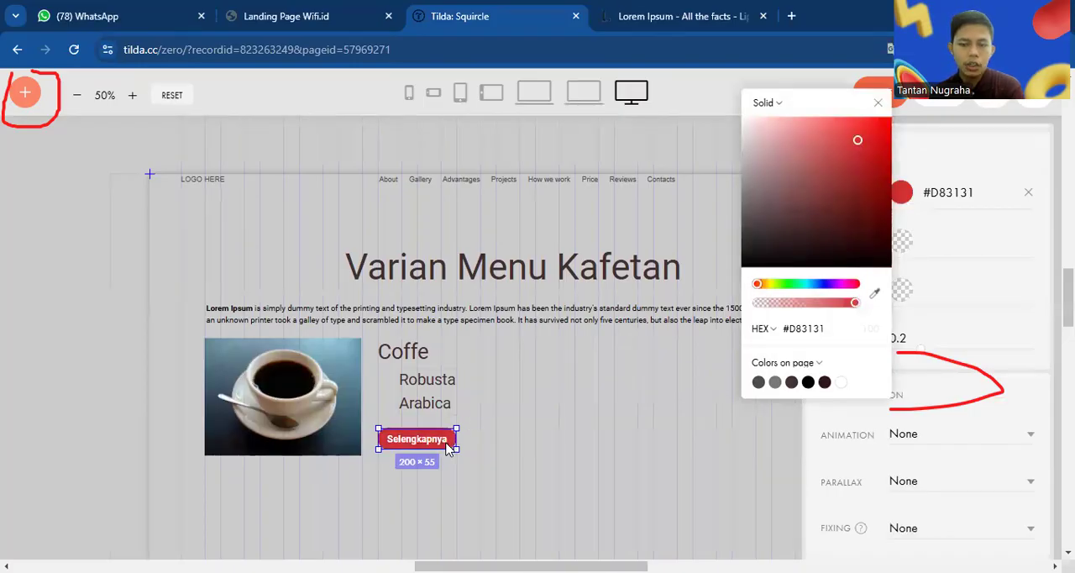
pyautogui.click(561, 424)
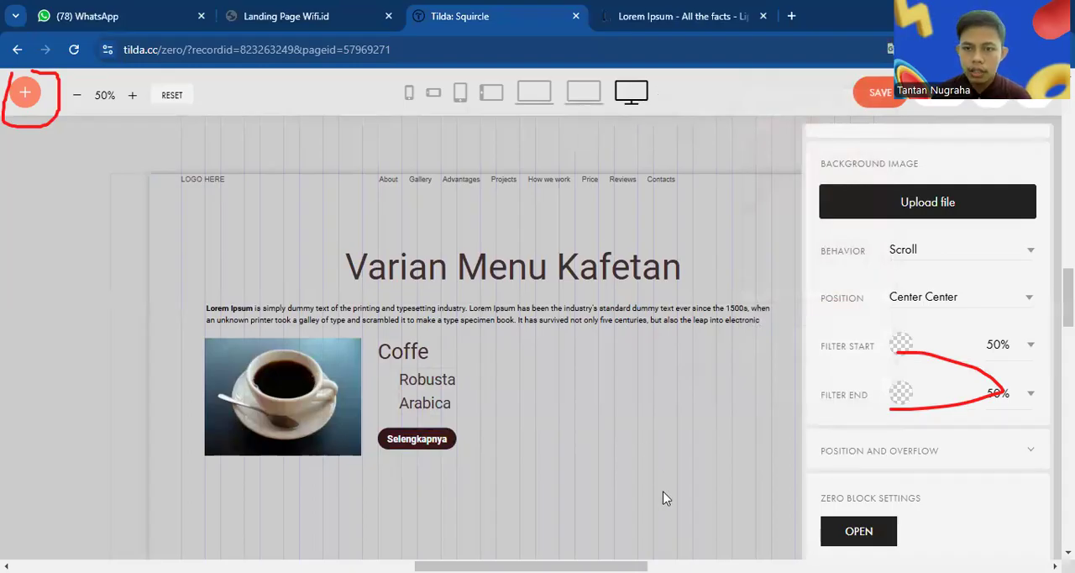
pyautogui.moveTo(425, 117); pyautogui.dragTo(592, 104)
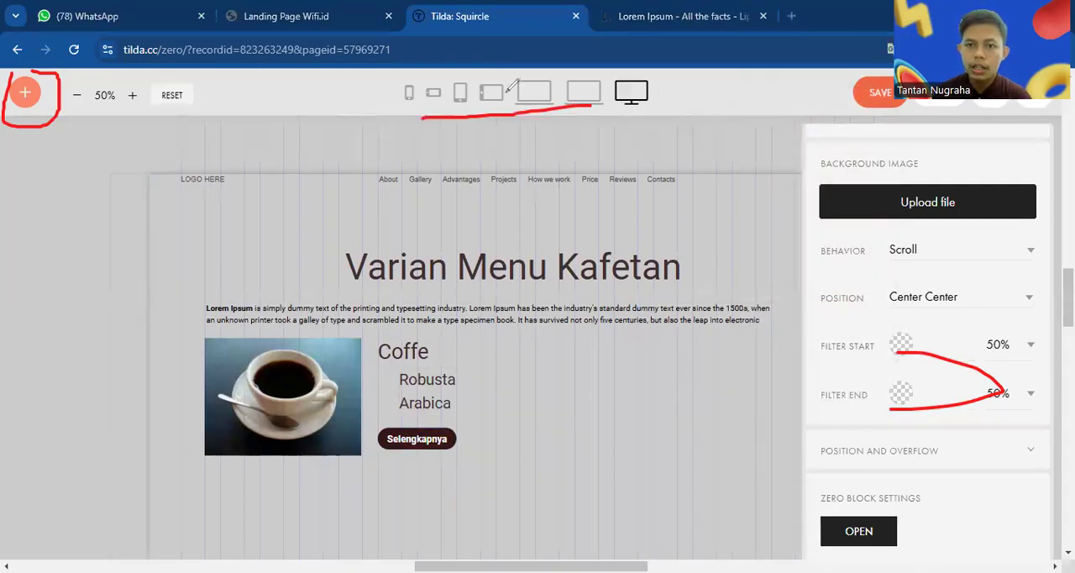
pyautogui.moveTo(522, 77)
pyautogui.mouseDown()
pyautogui.moveTo(542, 110)
pyautogui.moveTo(523, 73)
pyautogui.mouseUp()
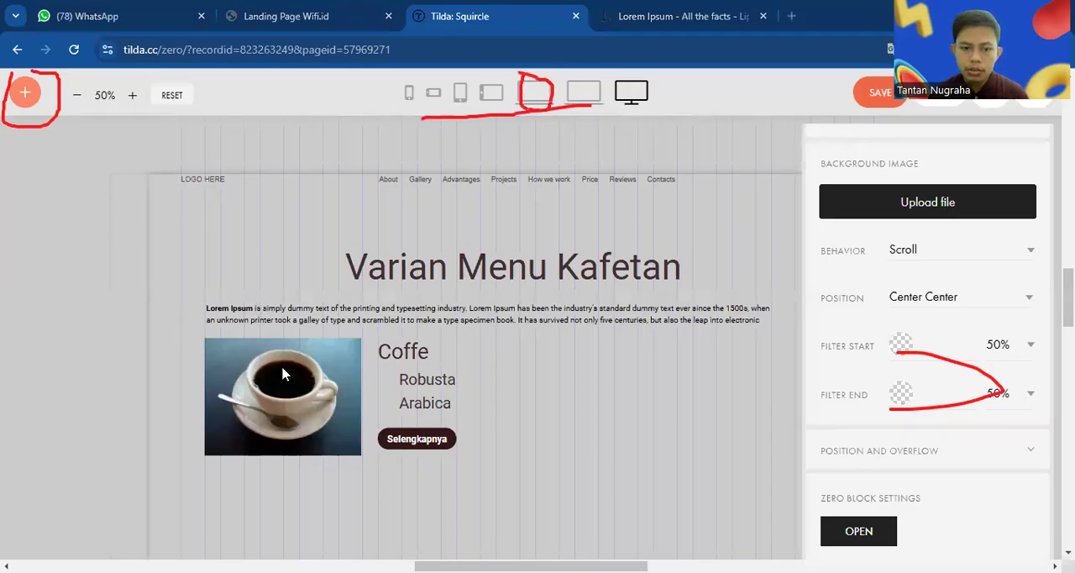
pyautogui.press('Escape')
# In the 1200–1440 screen layout, move the heading up inside the artboard and narrow the description text to about 953 px
pyautogui.click(543, 98)
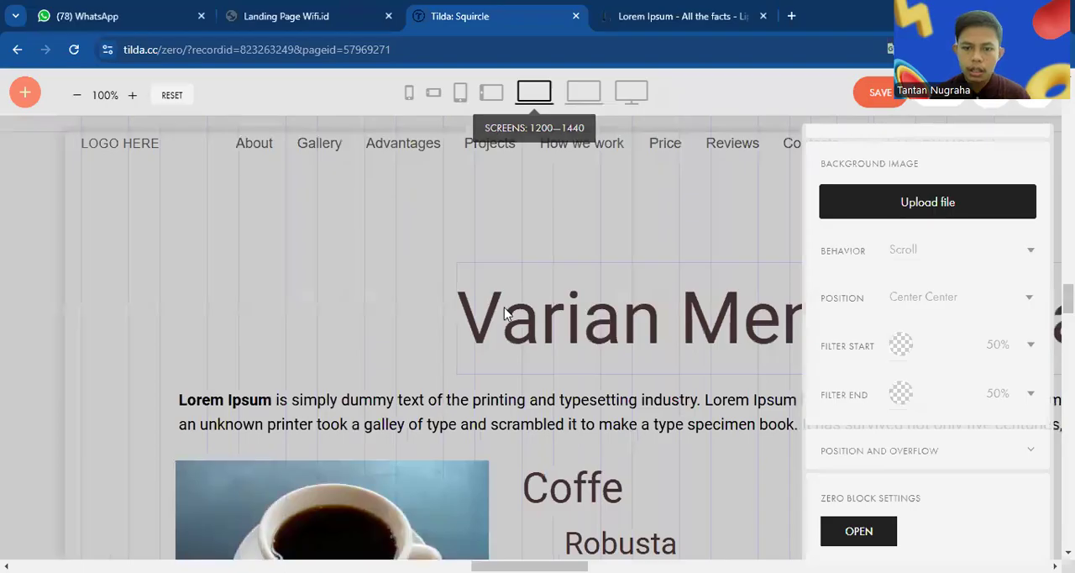
pyautogui.scroll(-2, 504, 314)
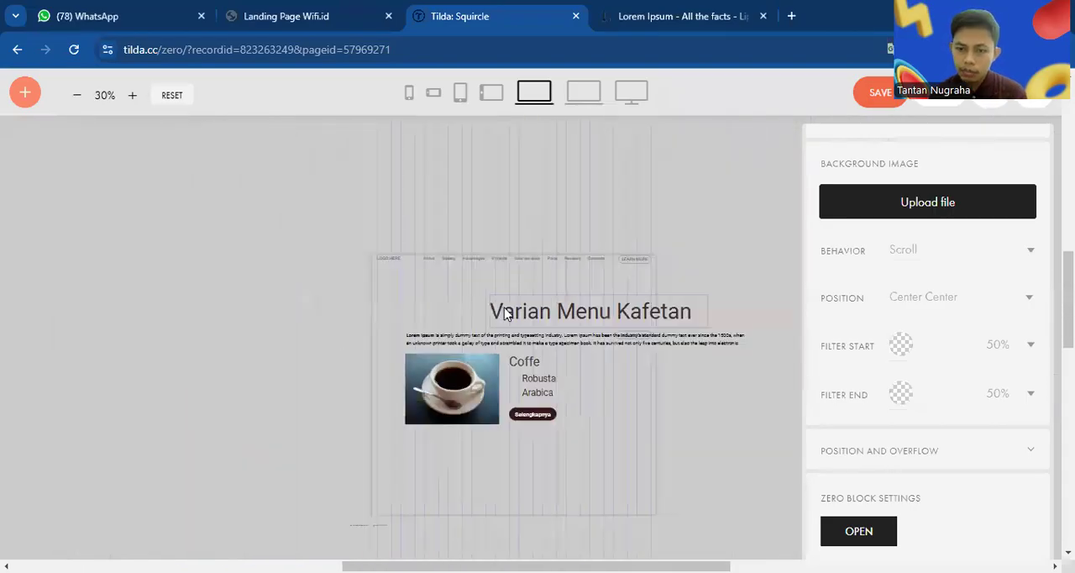
pyautogui.click(505, 314)
pyautogui.moveTo(560, 314); pyautogui.dragTo(502, 306)
pyautogui.click(720, 340)
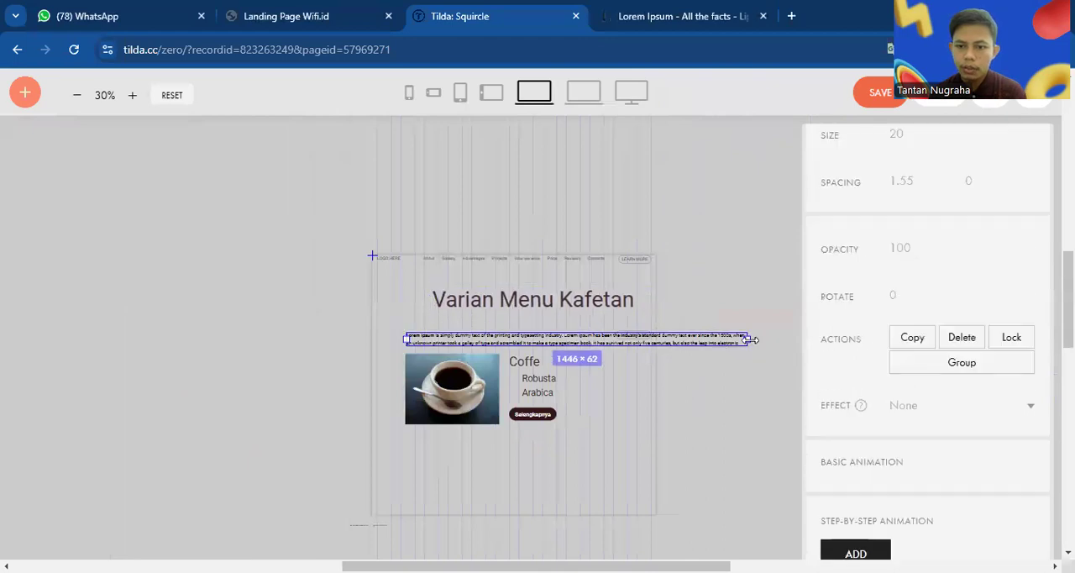
pyautogui.moveTo(754, 340); pyautogui.dragTo(632, 345)
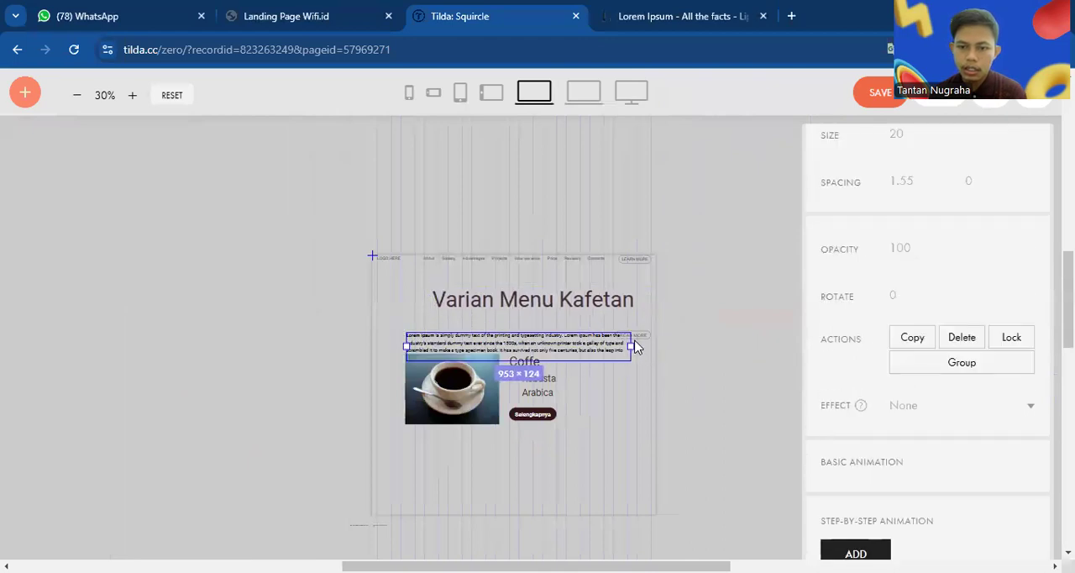
# Center the heading horizontally on the artboard and move the coffee image down clear of the description text
pyautogui.click(576, 311)
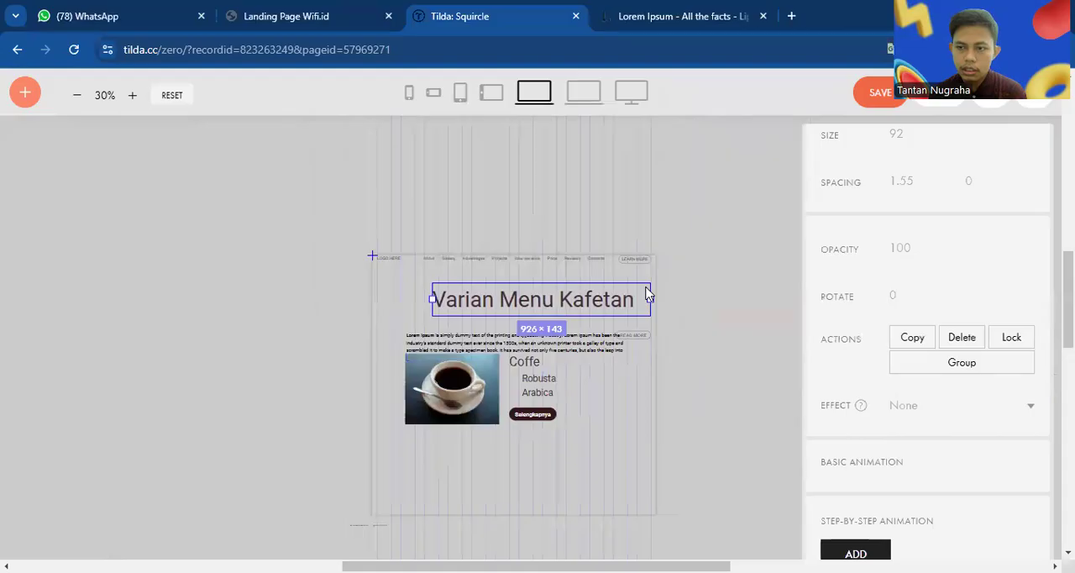
pyautogui.scroll(5, 924, 252)
pyautogui.click(859, 188)
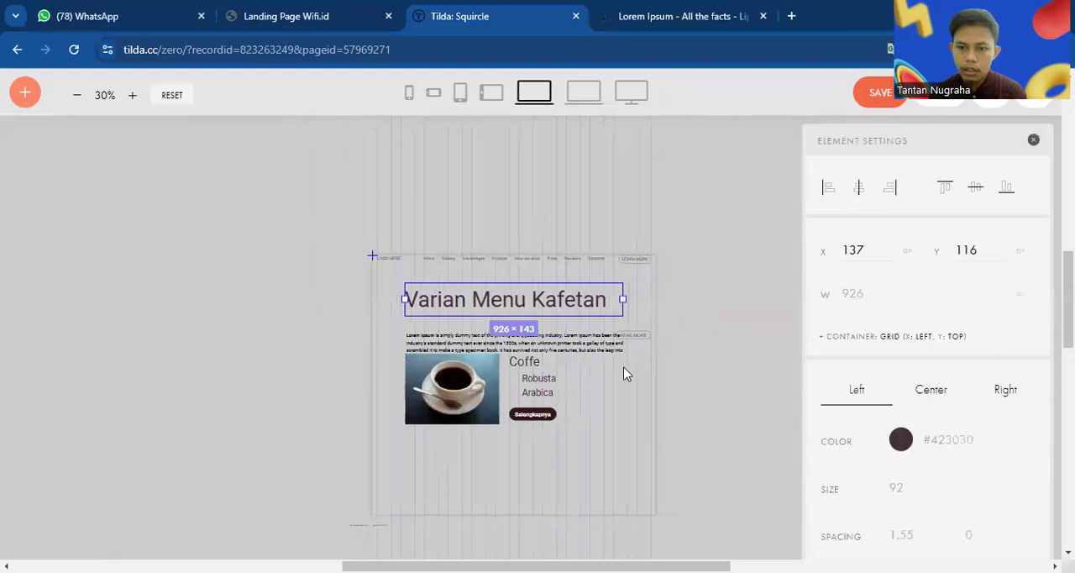
pyautogui.click(588, 347)
pyautogui.moveTo(458, 381)
pyautogui.mouseDown()
pyautogui.moveTo(457, 396)
pyautogui.moveTo(444, 394)
pyautogui.mouseUp()
# Move the "Coffe", "Robusta" and "Arabica" texts and the "Selengkapnya" button down together to line up with the coffee image
pyautogui.click(520, 368)
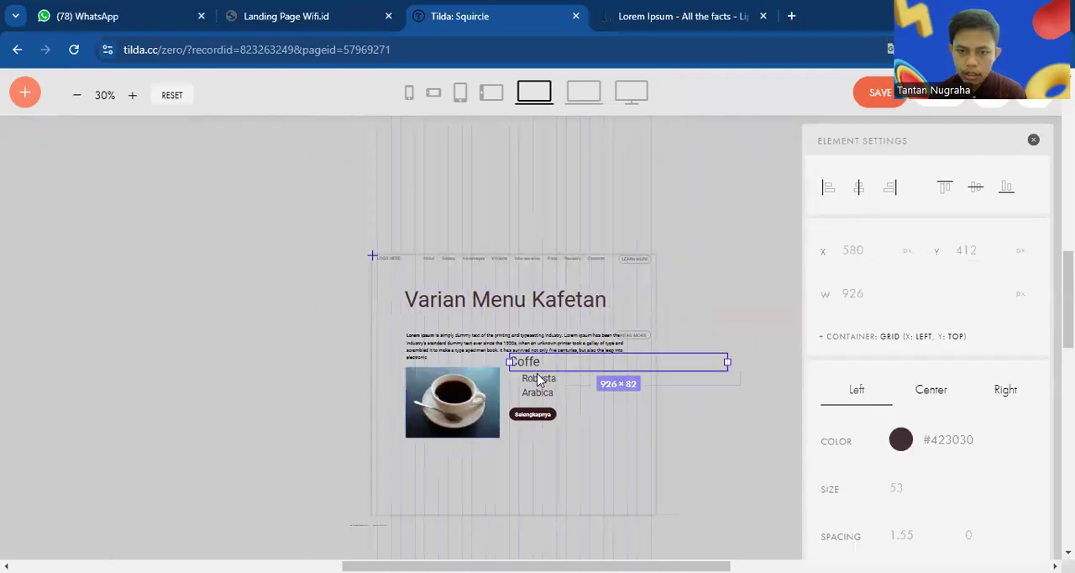
pyautogui.keyDown('shift'); pyautogui.click(539, 379); pyautogui.keyUp('shift')
pyautogui.keyDown('shift'); pyautogui.click(540, 393); pyautogui.keyUp('shift')
pyautogui.keyDown('shift'); pyautogui.click(538, 414); pyautogui.keyUp('shift')
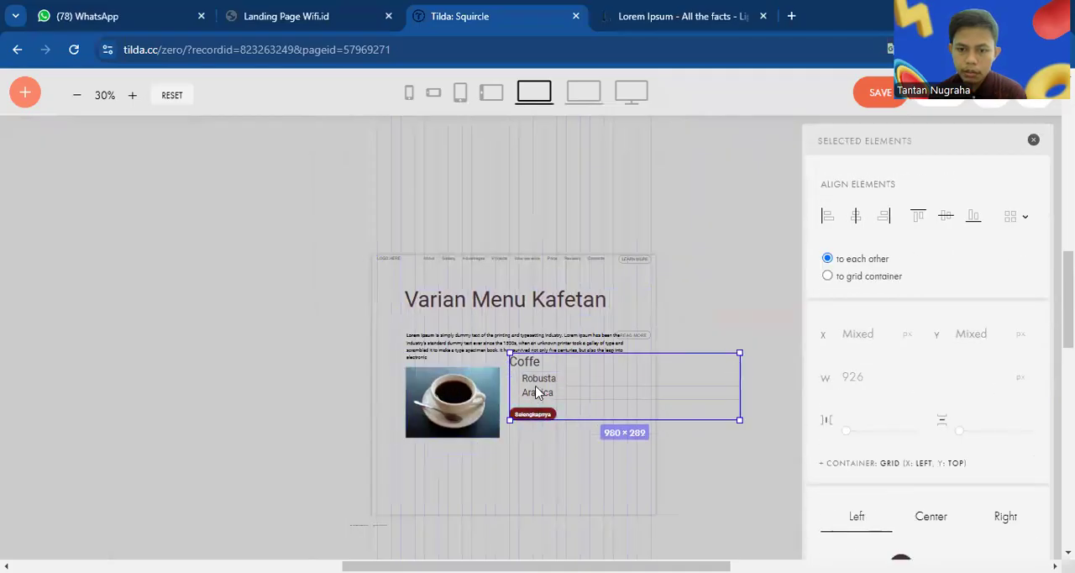
pyautogui.moveTo(540, 395)
pyautogui.mouseDown()
pyautogui.moveTo(540, 415)
pyautogui.moveTo(552, 404)
pyautogui.moveTo(540, 397)
pyautogui.mouseUp()
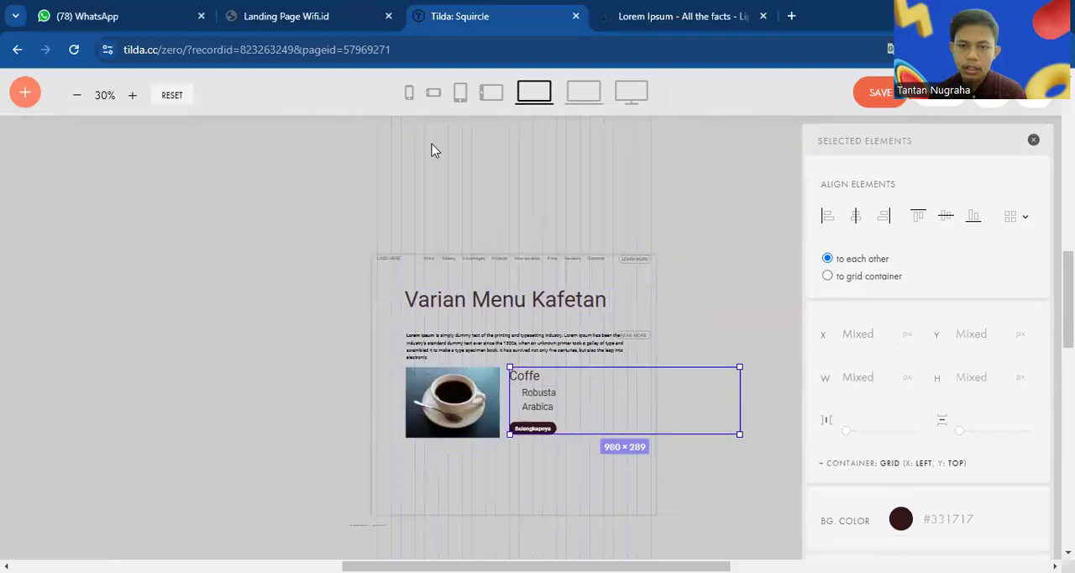
# In the portrait tablet layout, narrow the "Varian Menu Kafetan" heading to about 548 px and set its text size to 46
pyautogui.click(459, 95)
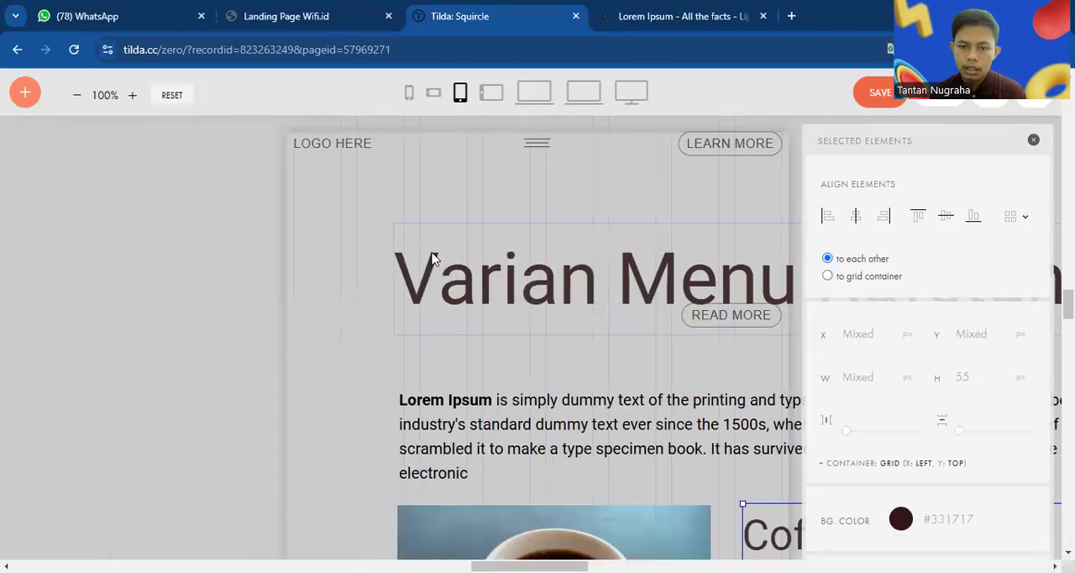
pyautogui.scroll(-3, 433, 259)
pyautogui.scroll(-2, 433, 259)
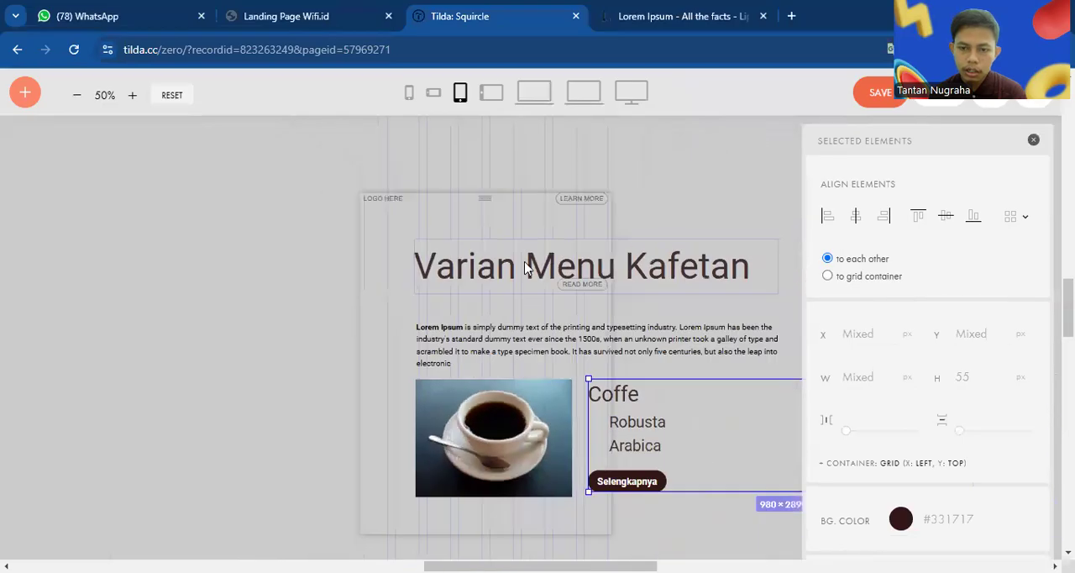
pyautogui.scroll(-1, 526, 263)
pyautogui.click(657, 264)
pyautogui.click(713, 267)
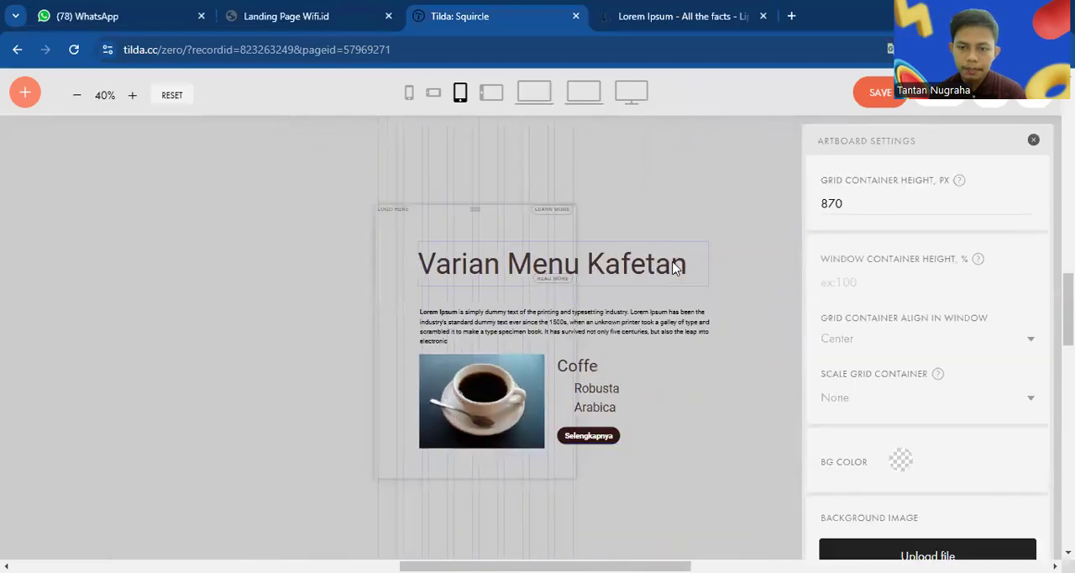
pyautogui.click(674, 267)
pyautogui.moveTo(710, 258); pyautogui.dragTo(592, 257)
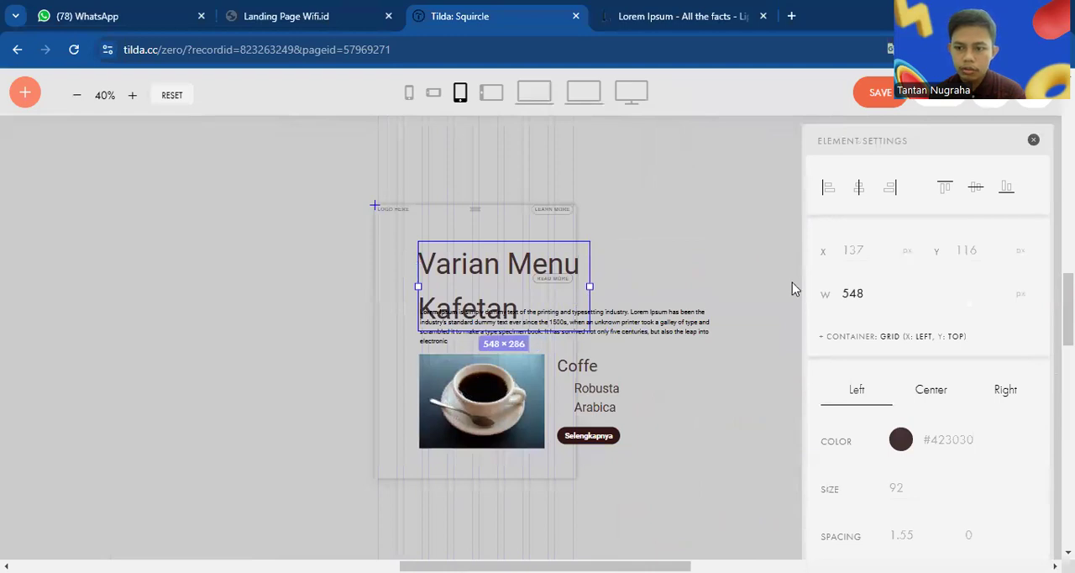
pyautogui.moveTo(1023, 504); pyautogui.dragTo(950, 499)
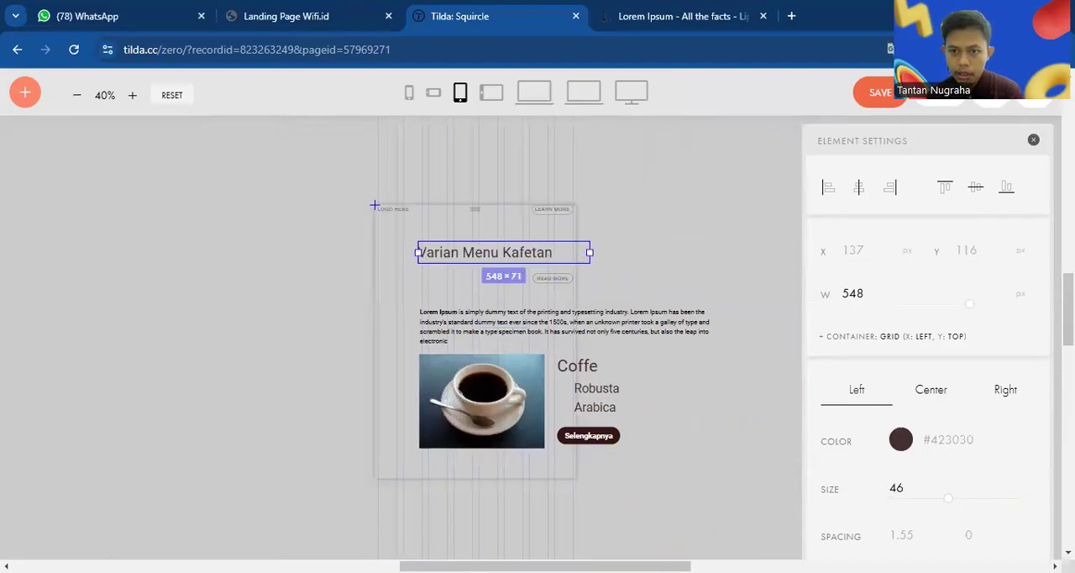
# Fit the heading at X 90 with a width of about 455 px, and the description at X 90, Y 299, about 480 px wide
pyautogui.moveTo(588, 257); pyautogui.dragTo(520, 253)
pyautogui.moveTo(501, 323)
pyautogui.mouseDown()
pyautogui.moveTo(485, 299)
pyautogui.moveTo(484, 314)
pyautogui.mouseUp()
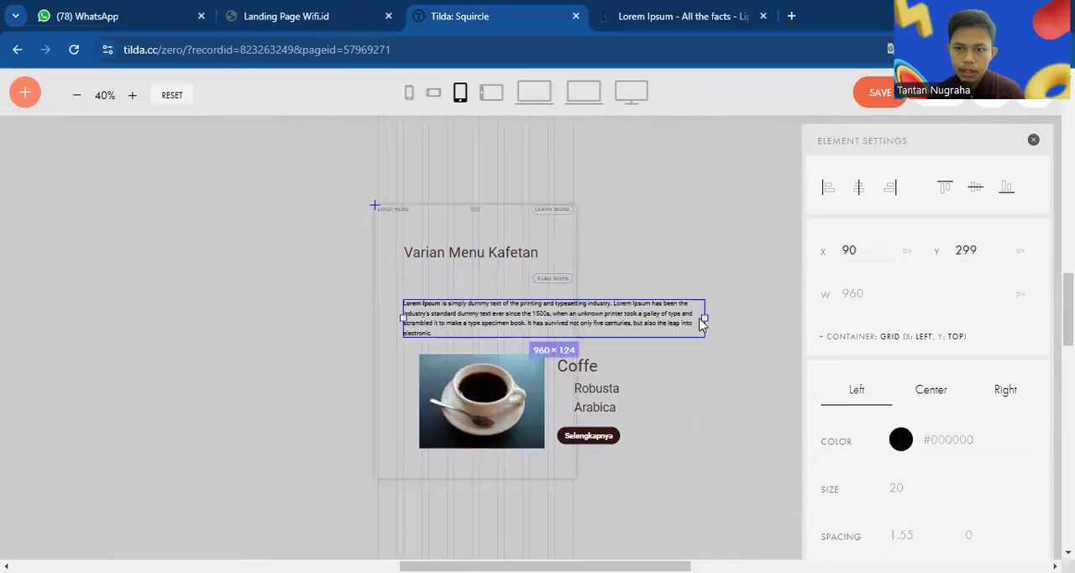
pyautogui.moveTo(704, 318); pyautogui.dragTo(554, 317)
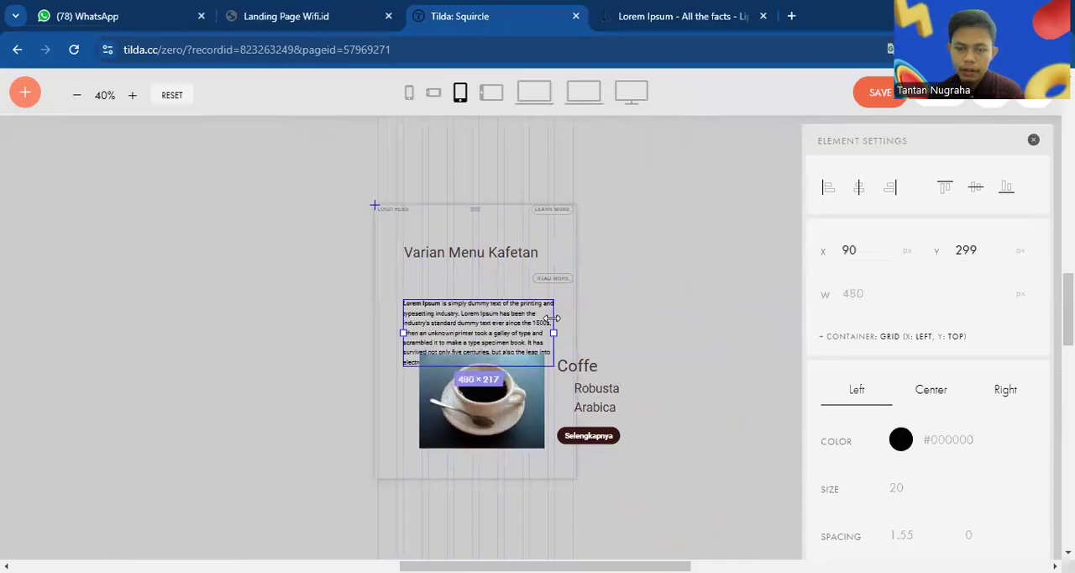
# Lower the heading to Y 178 and move the "READ MORE" button above it to X 513, Y 147
pyautogui.moveTo(473, 257); pyautogui.dragTo(472, 278)
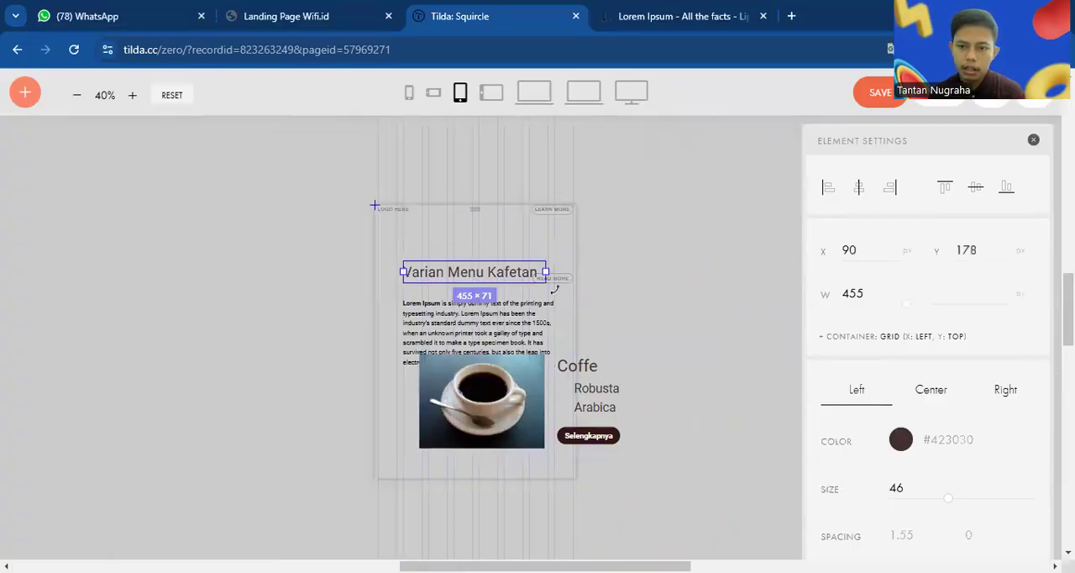
pyautogui.moveTo(558, 280); pyautogui.dragTo(560, 260)
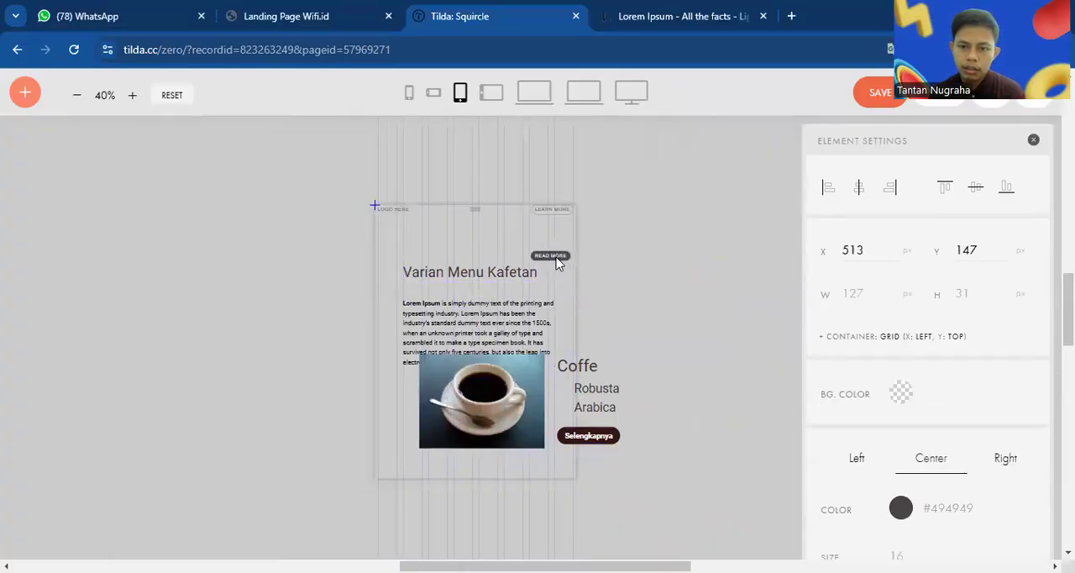
pyautogui.click(631, 278)
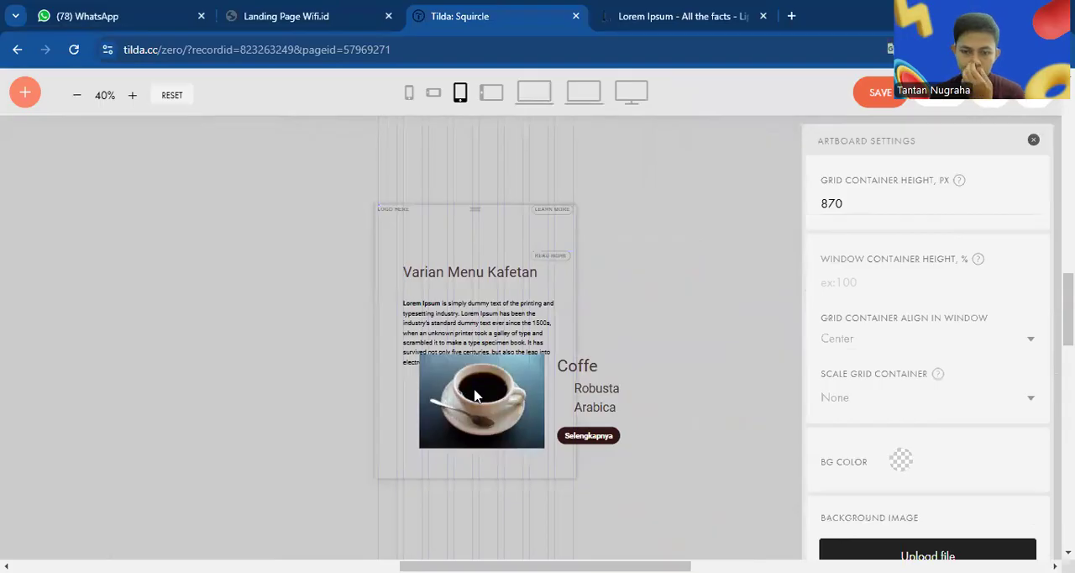
# Shrink the coffee image to roughly half its size and place it below the description, aligned with the text's left edge
pyautogui.click(474, 395)
pyautogui.scroll(-2, 474, 395)
pyautogui.moveTo(544, 290); pyautogui.dragTo(449, 250)
# Move the "Coffe", "Robusta" and "Arabica" texts and the "Selengkapnya" button together inside the tablet artboard, right beside the smaller coffee image
pyautogui.click(576, 214)
pyautogui.keyDown('shift'); pyautogui.click(602, 236); pyautogui.keyUp('shift')
pyautogui.keyDown('shift'); pyautogui.click(606, 253); pyautogui.keyUp('shift')
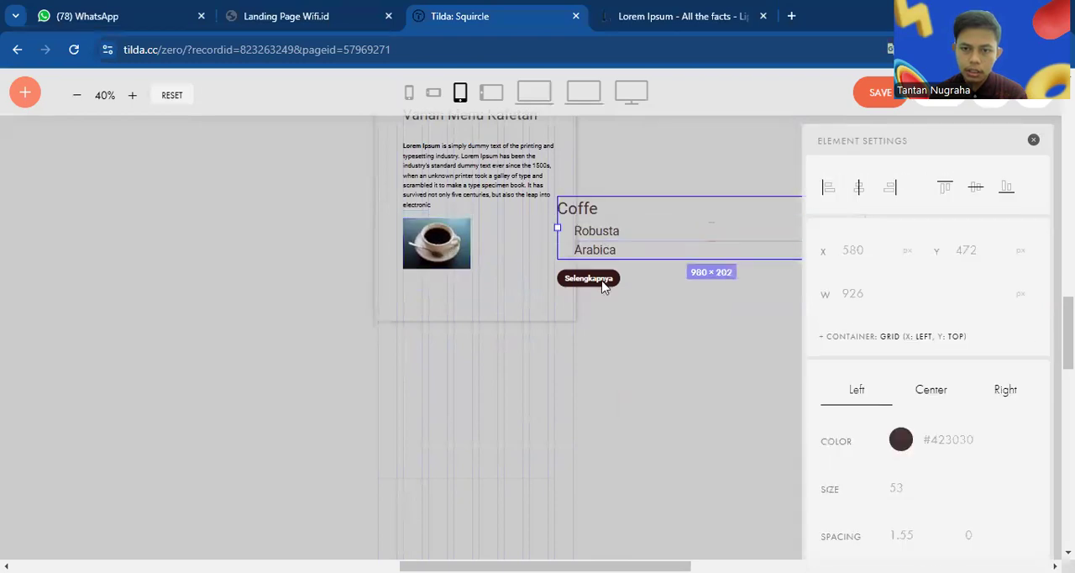
pyautogui.keyDown('shift'); pyautogui.click(603, 281); pyautogui.keyUp('shift')
pyautogui.moveTo(593, 236); pyautogui.dragTo(510, 236)
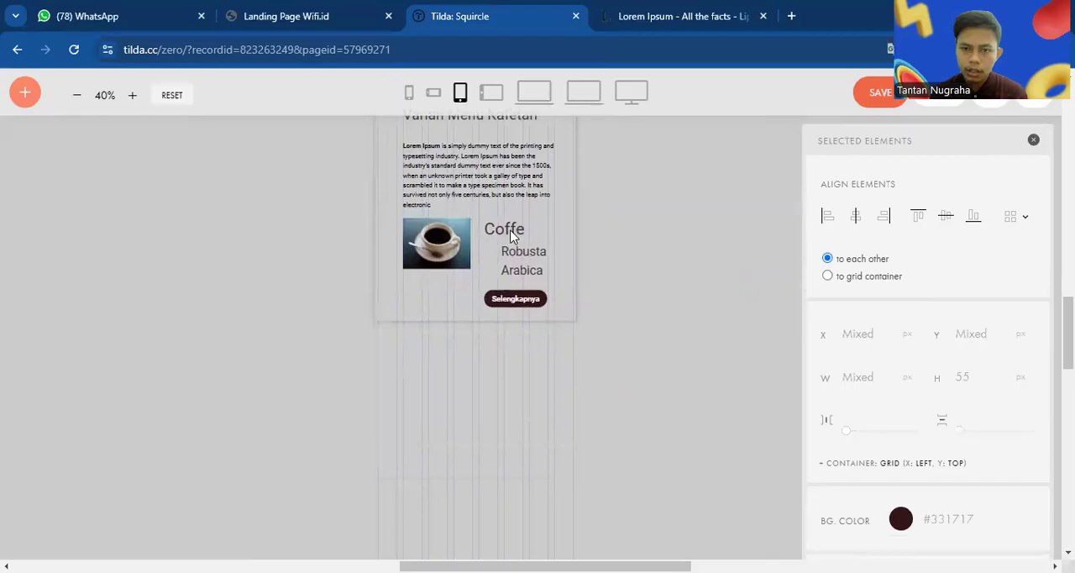
# Move the "Selengkapnya" button beneath the coffee image in the tablet layout, aligned with the image
pyautogui.click(679, 247)
pyautogui.moveTo(529, 300); pyautogui.dragTo(449, 304)
pyautogui.click(644, 297)
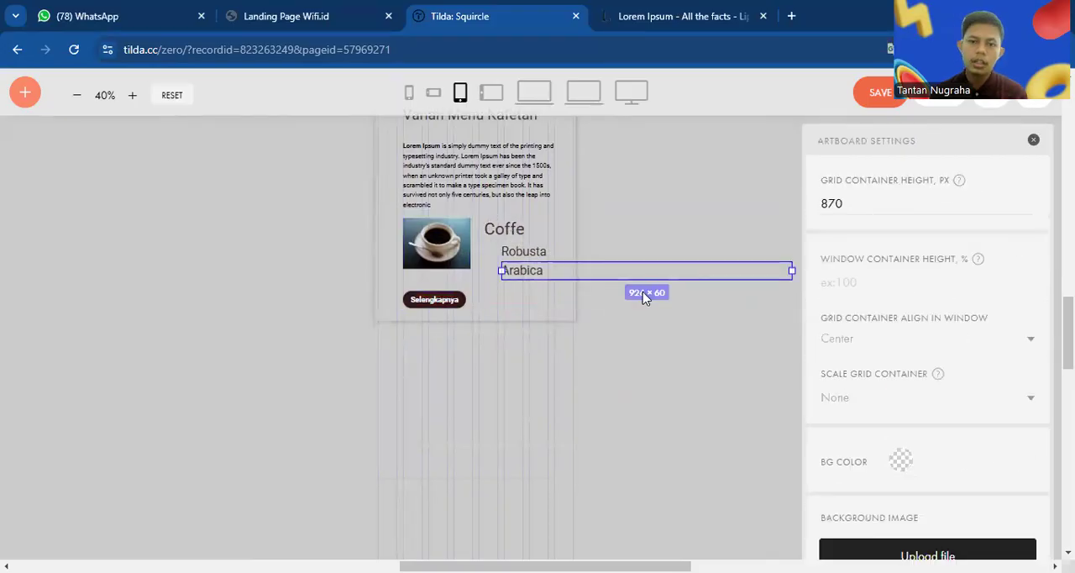
# In the largest desktop layout, set the description's line spacing to 1.5 and its letter spacing to 0.5
pyautogui.click(523, 101)
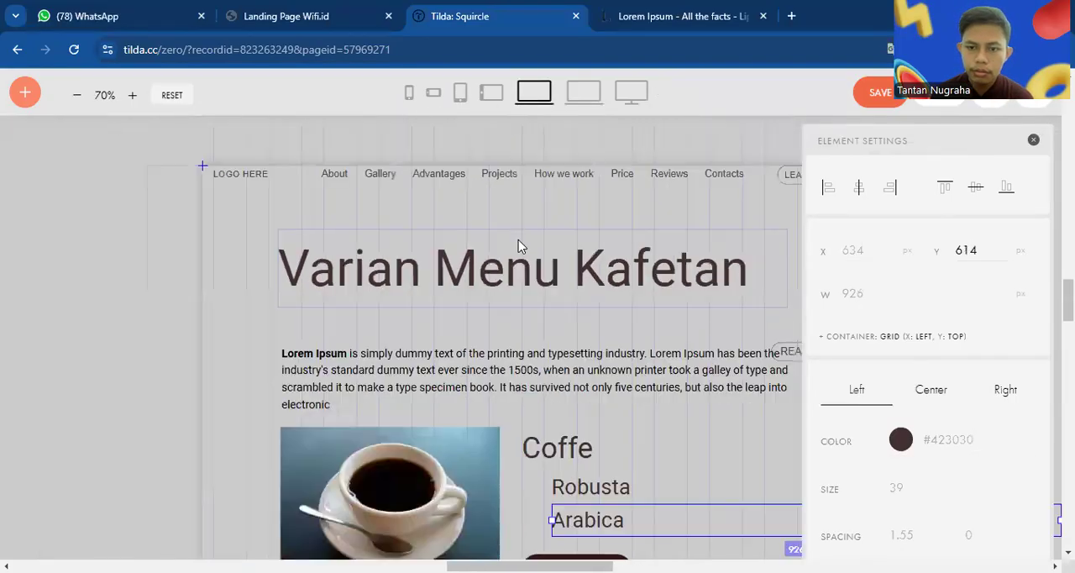
pyautogui.click(461, 94)
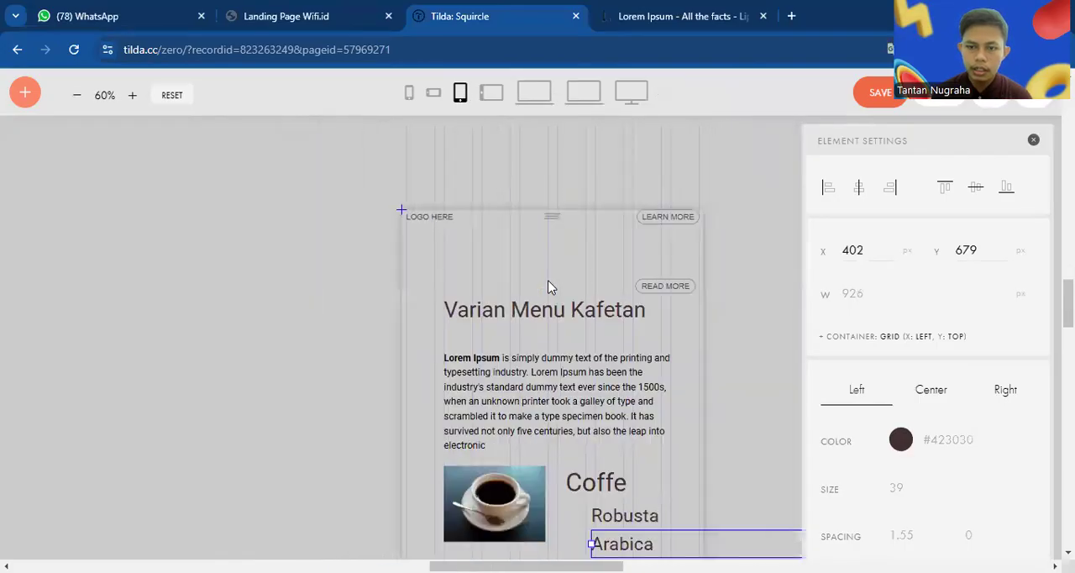
pyautogui.click(632, 93)
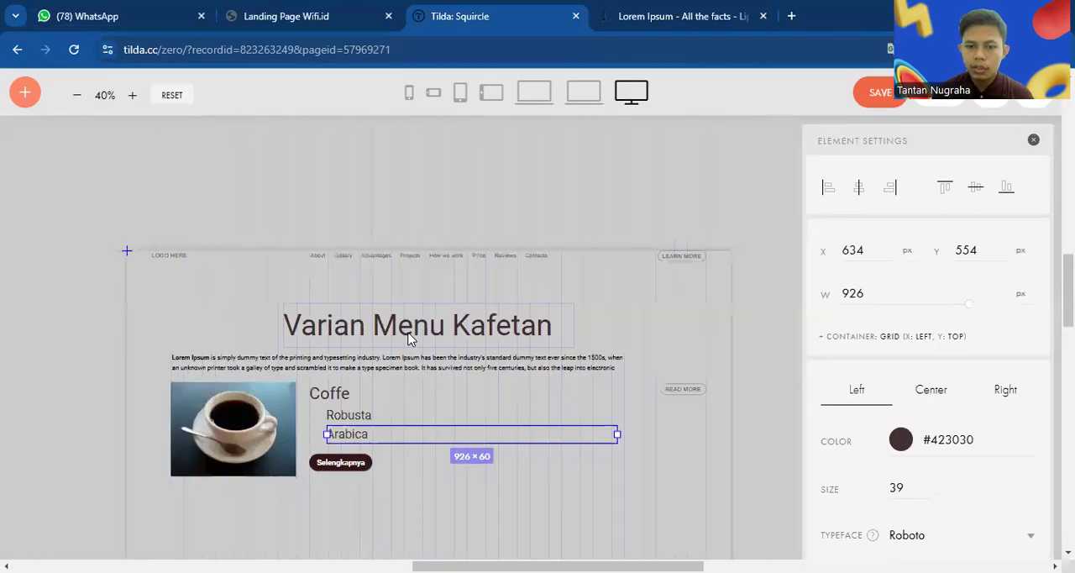
pyautogui.scroll(2, 410, 339)
pyautogui.click(426, 373)
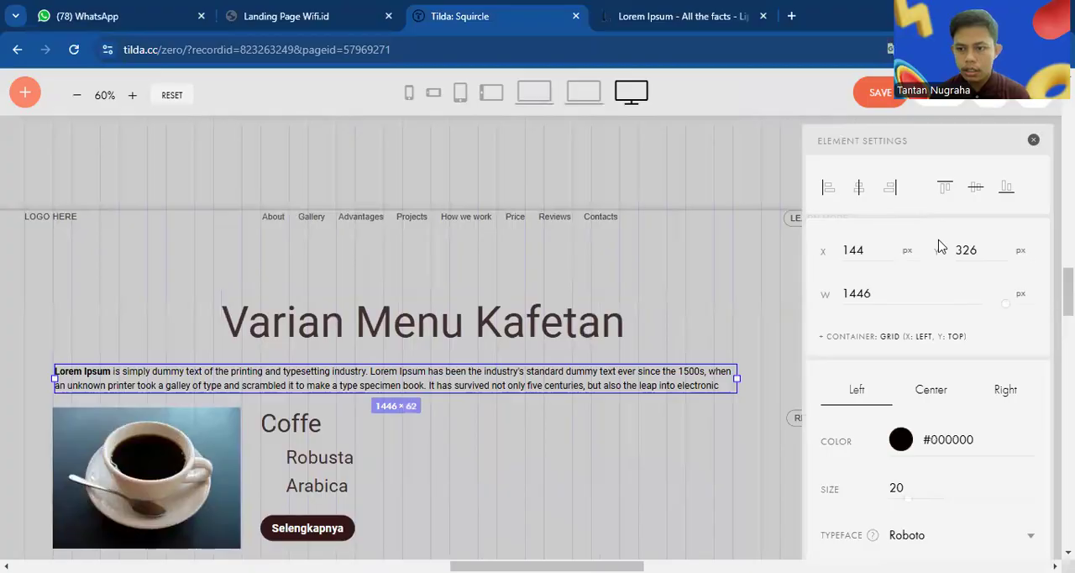
pyautogui.scroll(-3, 980, 409)
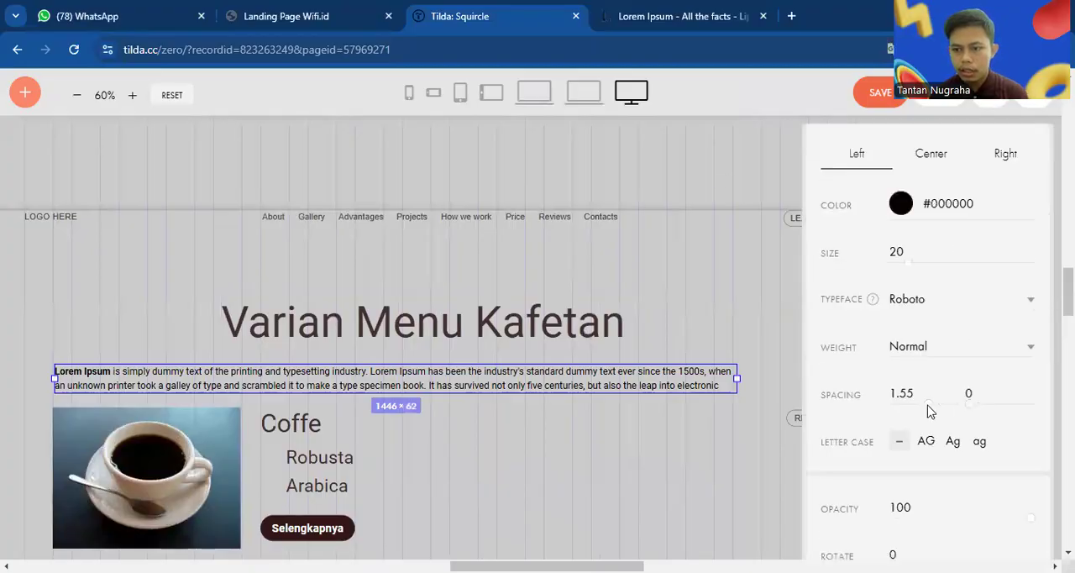
pyautogui.moveTo(929, 409); pyautogui.dragTo(974, 412)
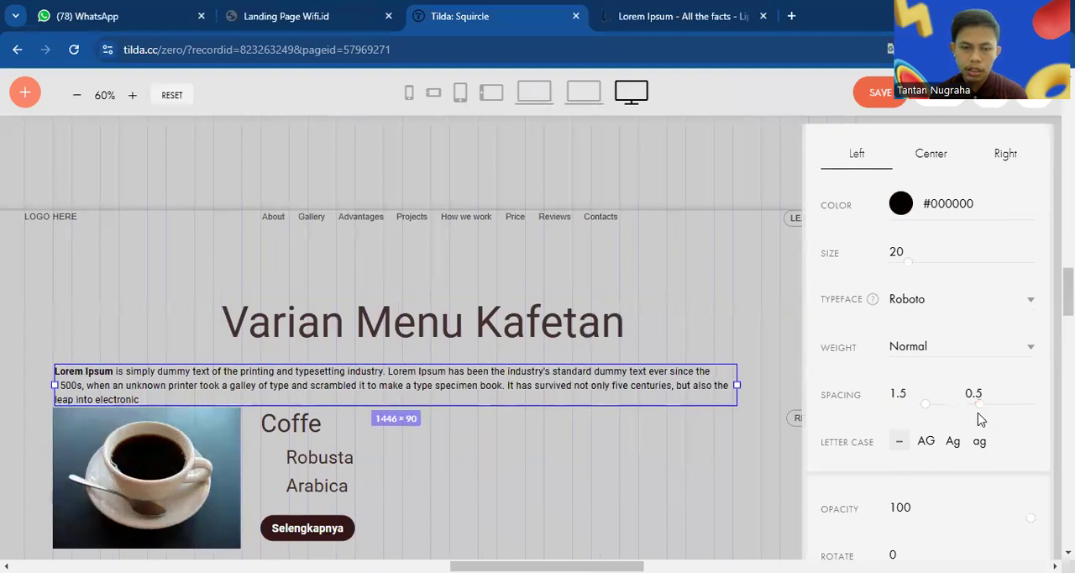
# Try to move the coffee image, the three item texts and the "Selengkapnya" button well below the description together
pyautogui.click(235, 439)
pyautogui.keyDown('shift'); pyautogui.click(273, 423); pyautogui.keyUp('shift')
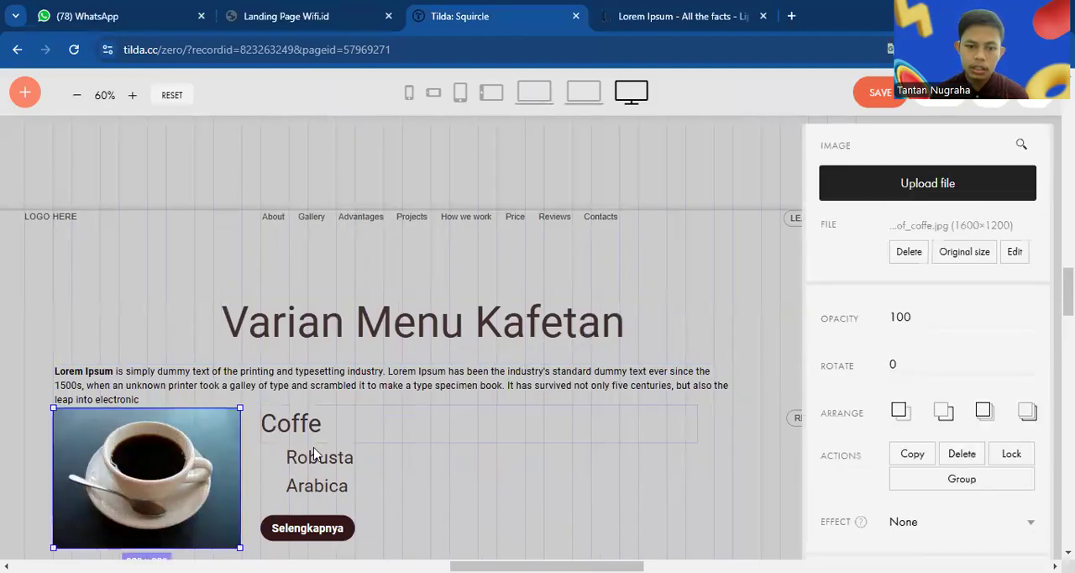
pyautogui.keyDown('shift'); pyautogui.click(316, 456); pyautogui.keyUp('shift')
pyautogui.scroll(-2, 335, 484)
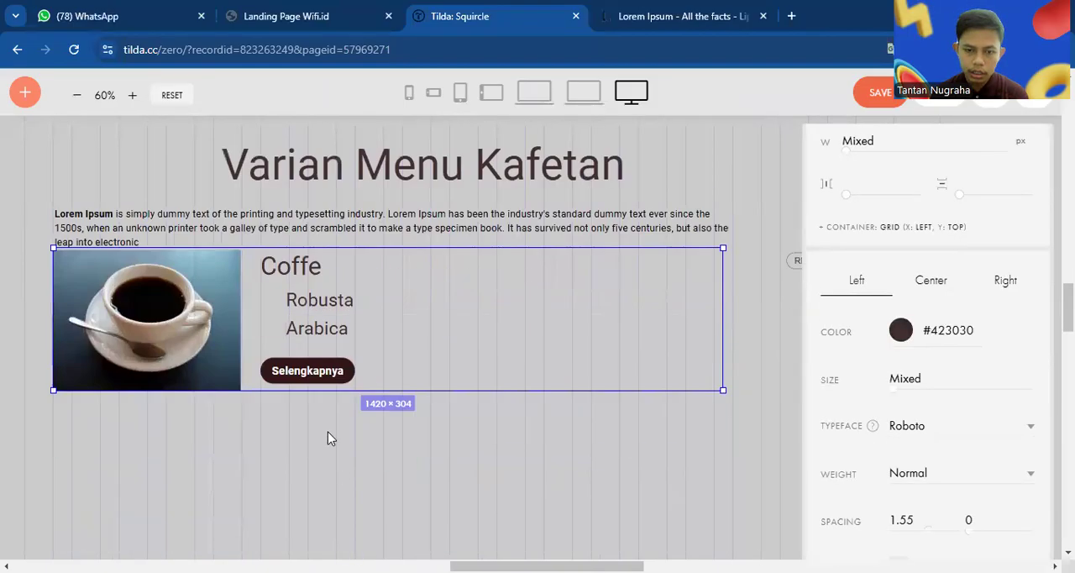
pyautogui.keyDown('shift'); pyautogui.click(339, 375); pyautogui.keyUp('shift')
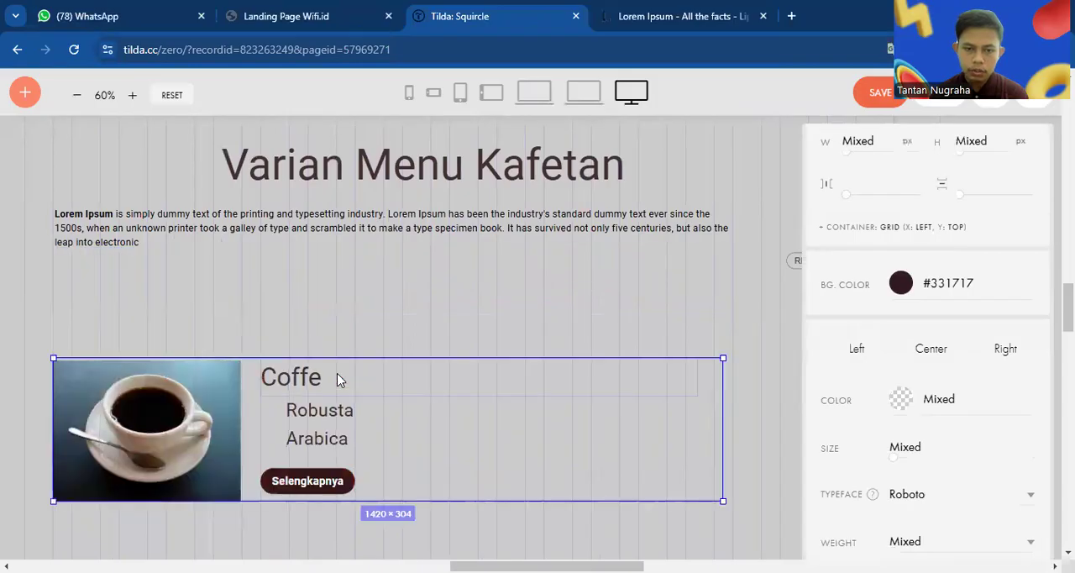
pyautogui.click(412, 426)
# Move the coffee image, the item texts and the "Selengkapnya" button together slightly down, leaving a small gap below the description
pyautogui.click(179, 310)
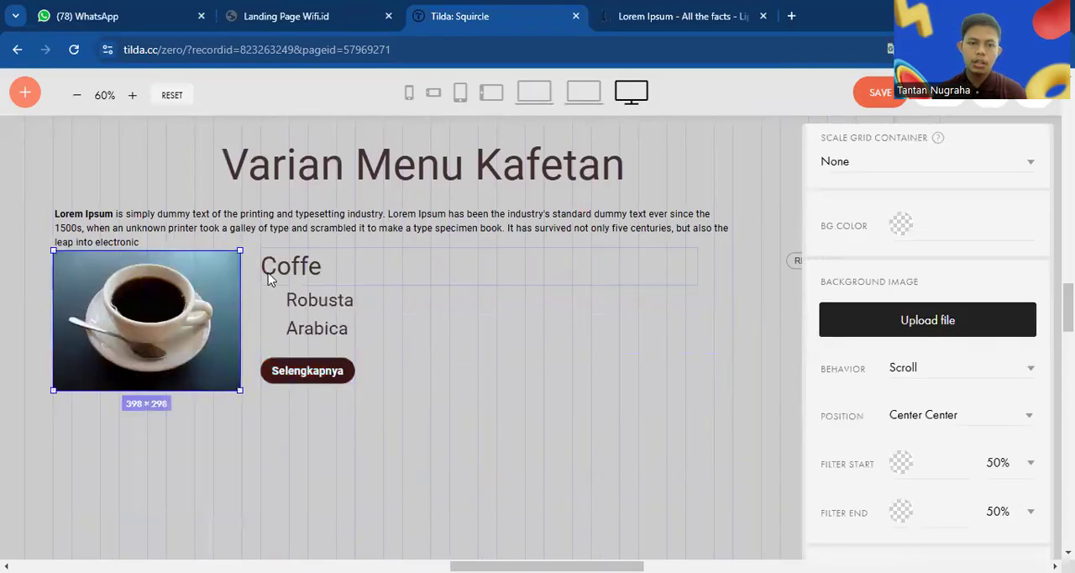
pyautogui.keyDown('shift'); pyautogui.click(284, 264); pyautogui.keyUp('shift')
pyautogui.keyDown('shift'); pyautogui.click(317, 328); pyautogui.keyUp('shift')
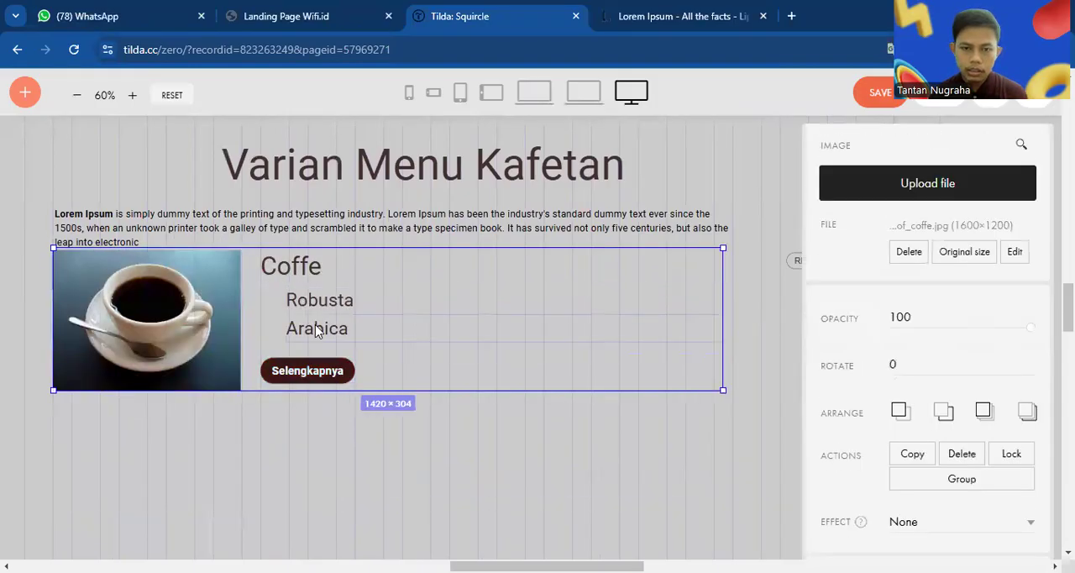
pyautogui.keyDown('shift'); pyautogui.click(333, 366); pyautogui.keyUp('shift')
pyautogui.moveTo(333, 365); pyautogui.dragTo(330, 389)
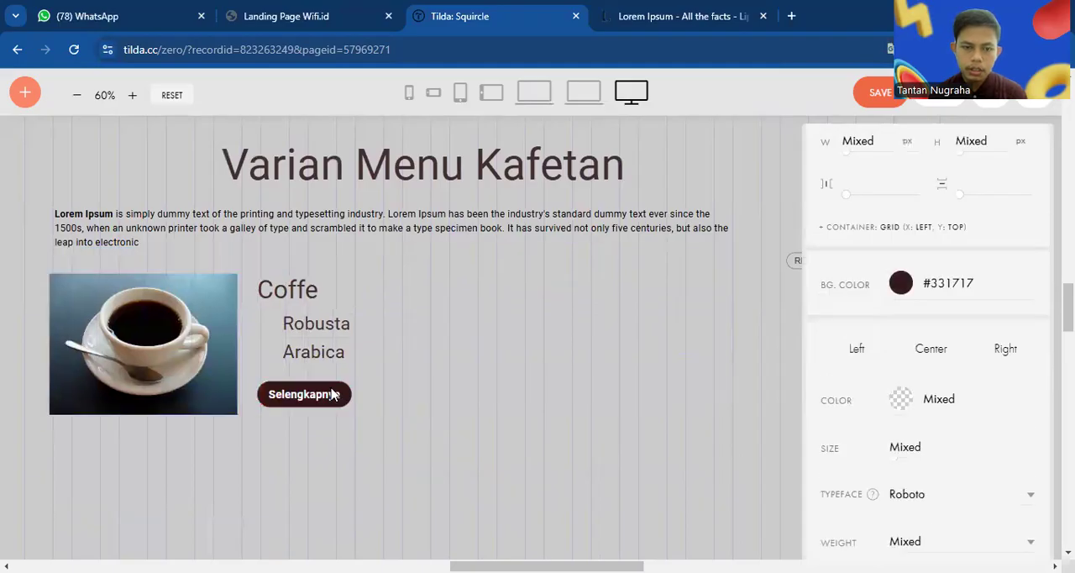
pyautogui.click(453, 350)
# Save the block, return to the page and reopen the same menu block for editing
pyautogui.scroll(-2, 454, 349)
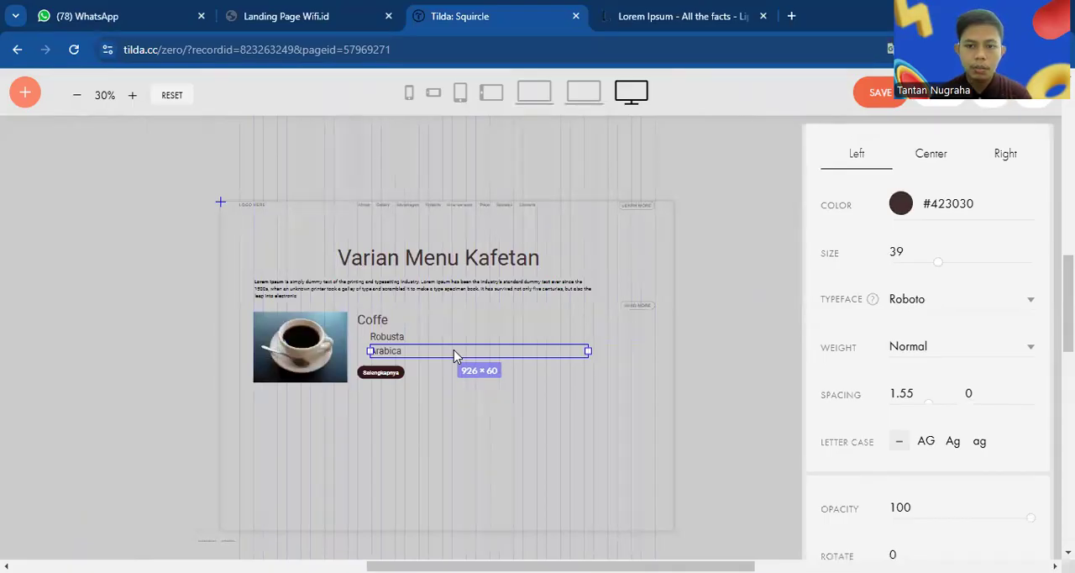
pyautogui.click(892, 94)
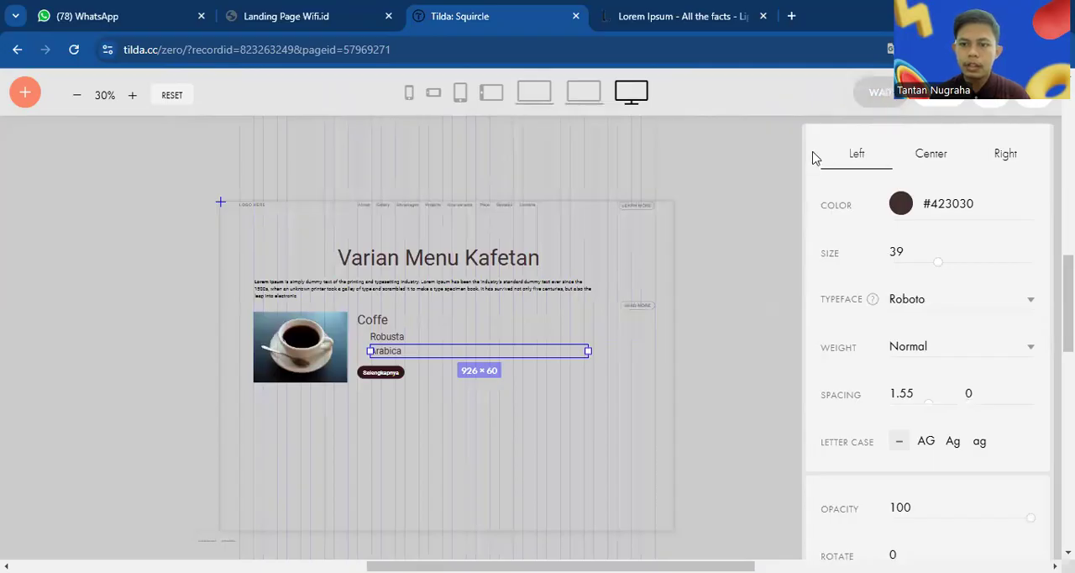
pyautogui.click(948, 106)
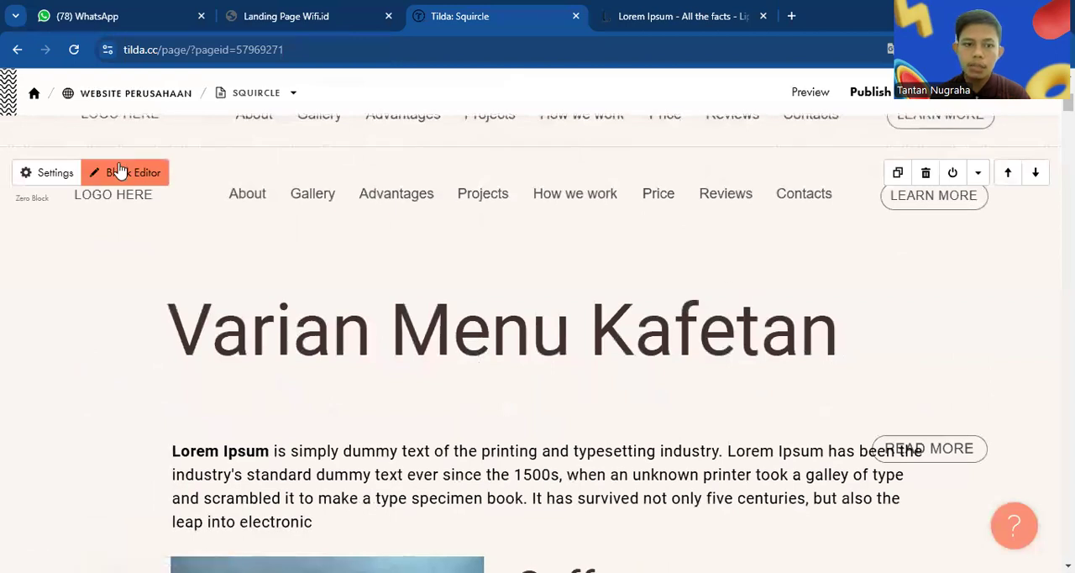
pyautogui.click(120, 171)
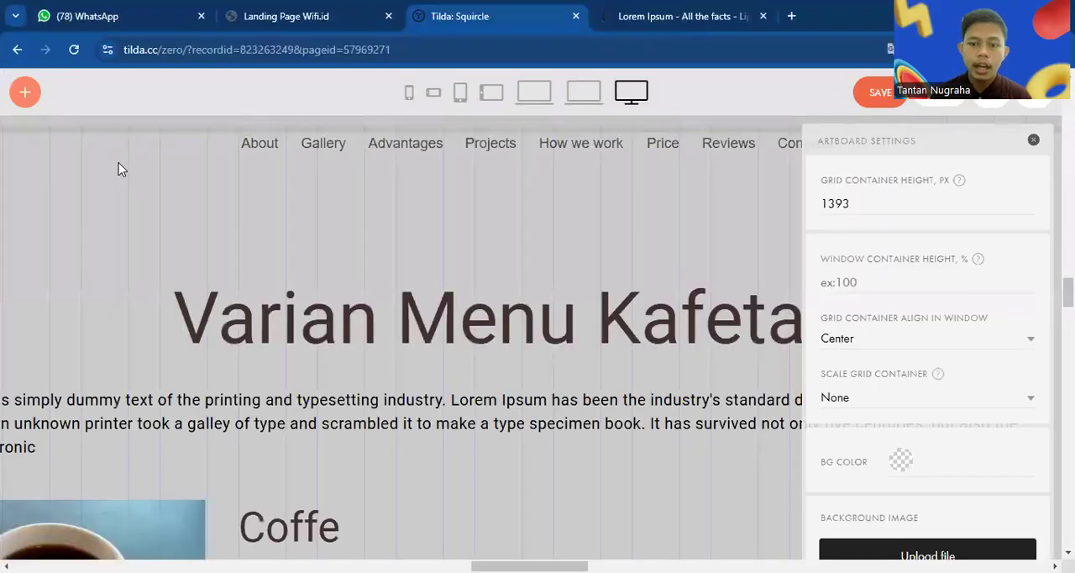
# Apply the Zoom In basic animation to the "Varian Menu Kafetan" heading in the largest desktop layout
pyautogui.scroll(-4, 267, 318)
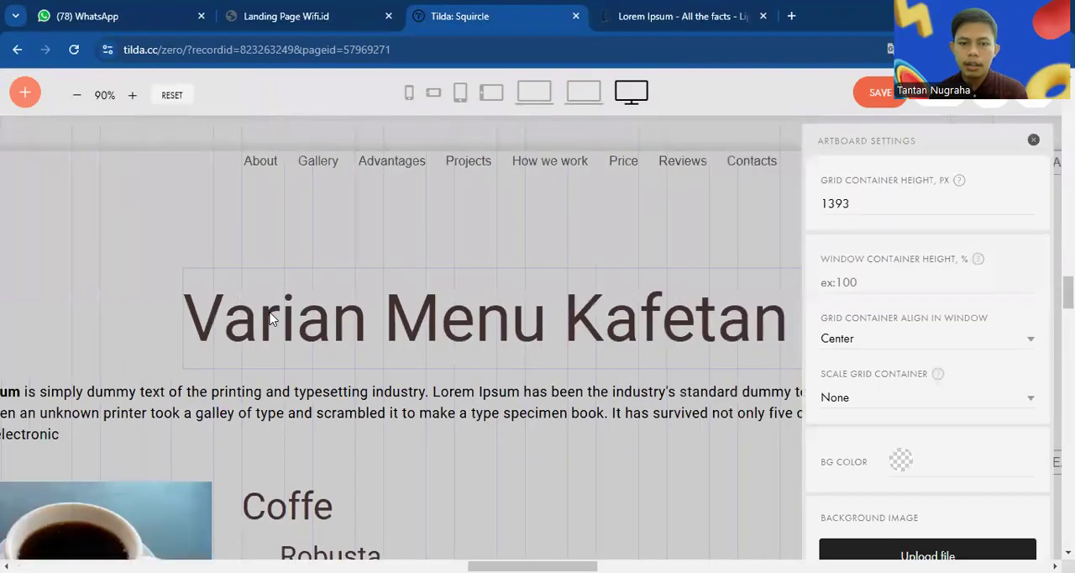
pyautogui.scroll(-1, 269, 319)
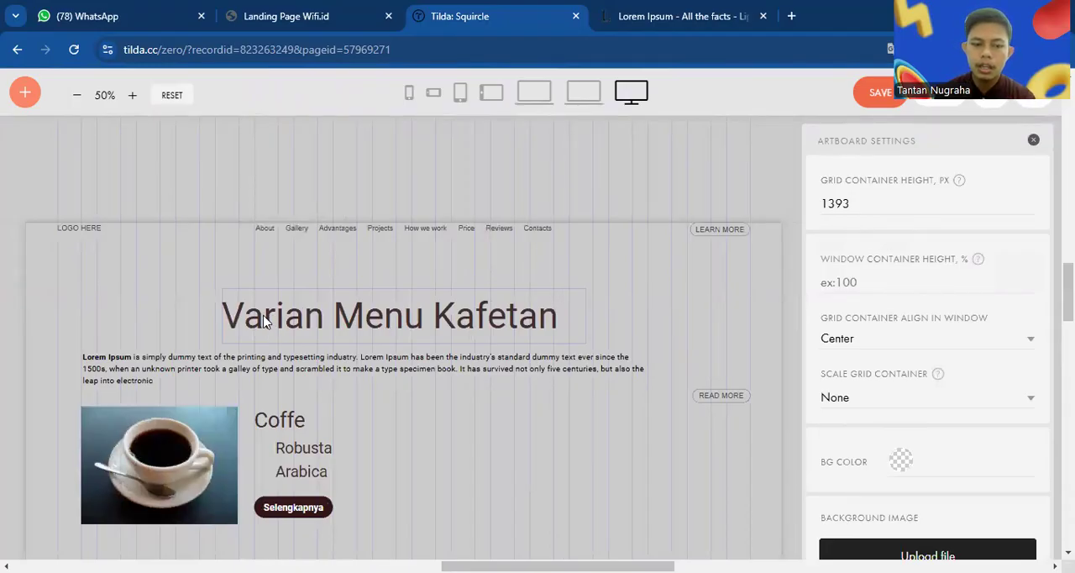
pyautogui.click(311, 316)
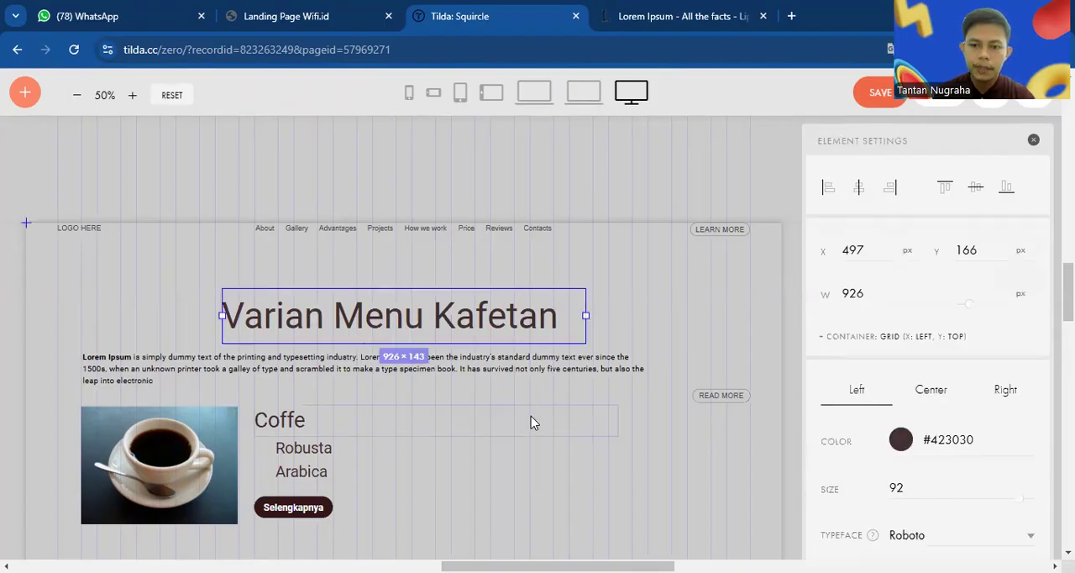
pyautogui.scroll(-2, 531, 416)
pyautogui.scroll(1, 531, 422)
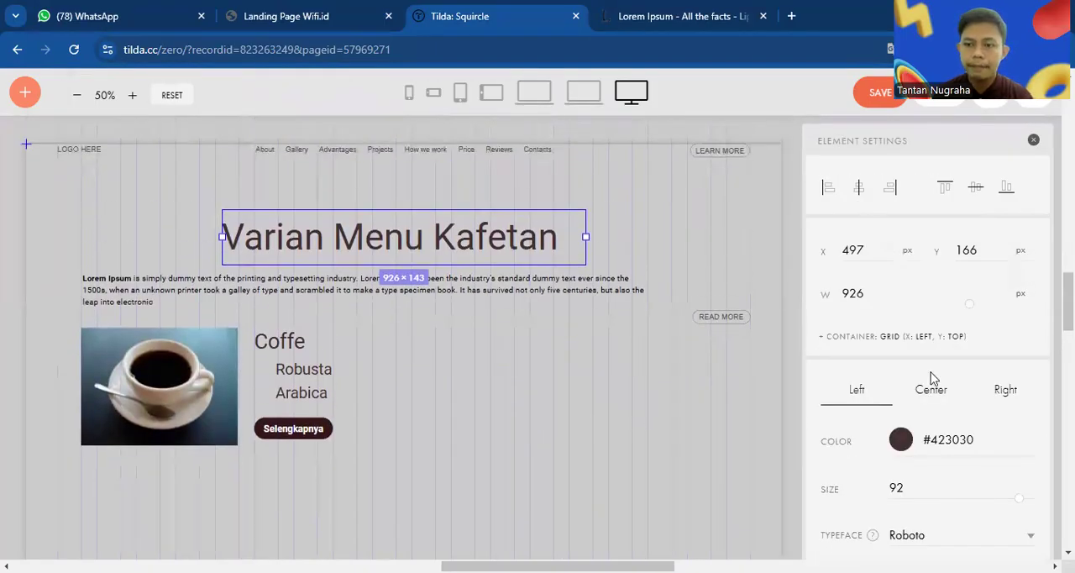
pyautogui.scroll(-7, 933, 380)
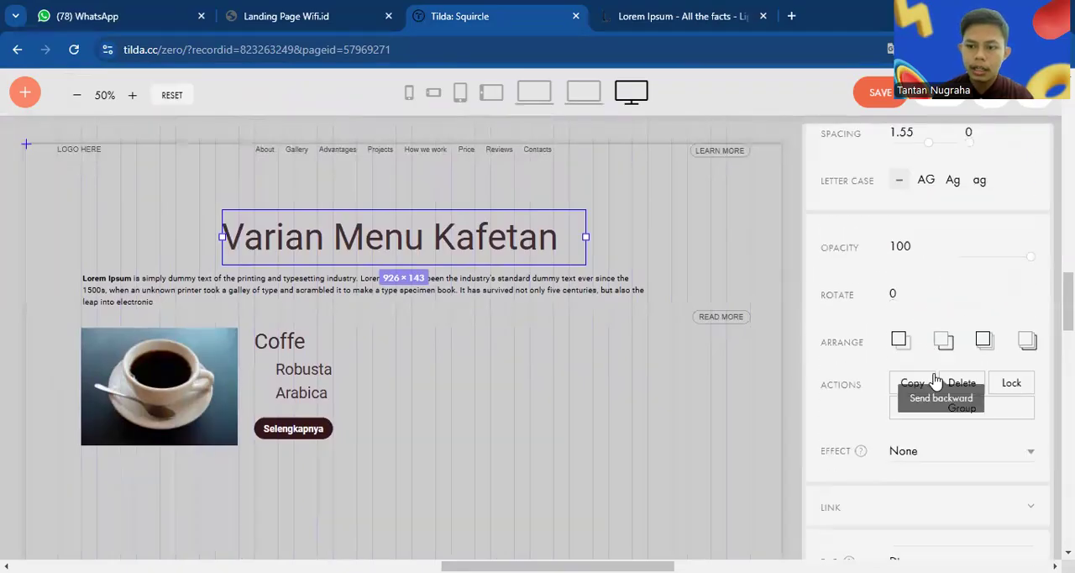
pyautogui.scroll(-3, 935, 381)
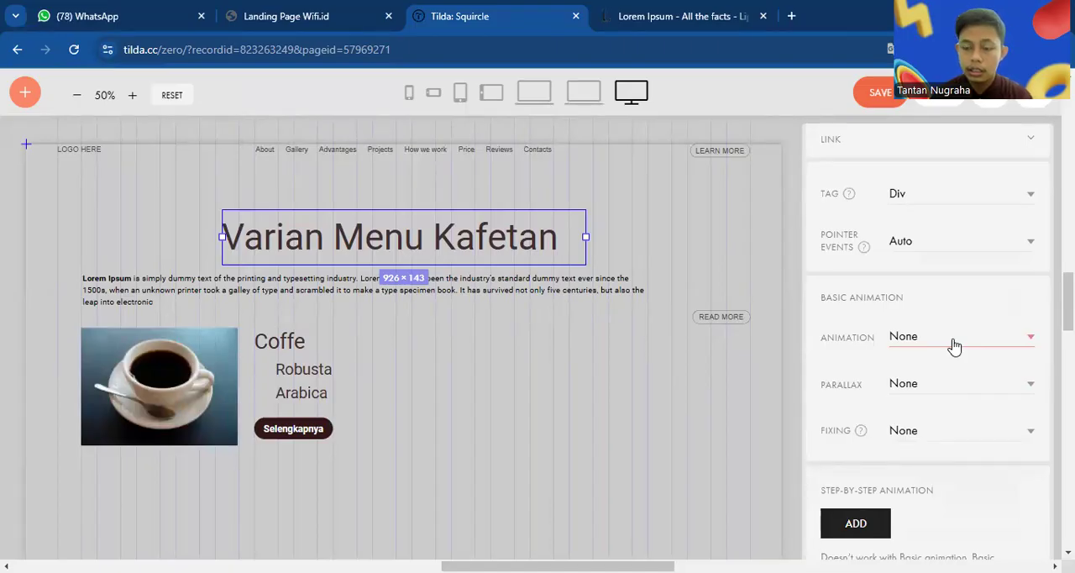
pyautogui.click(954, 344)
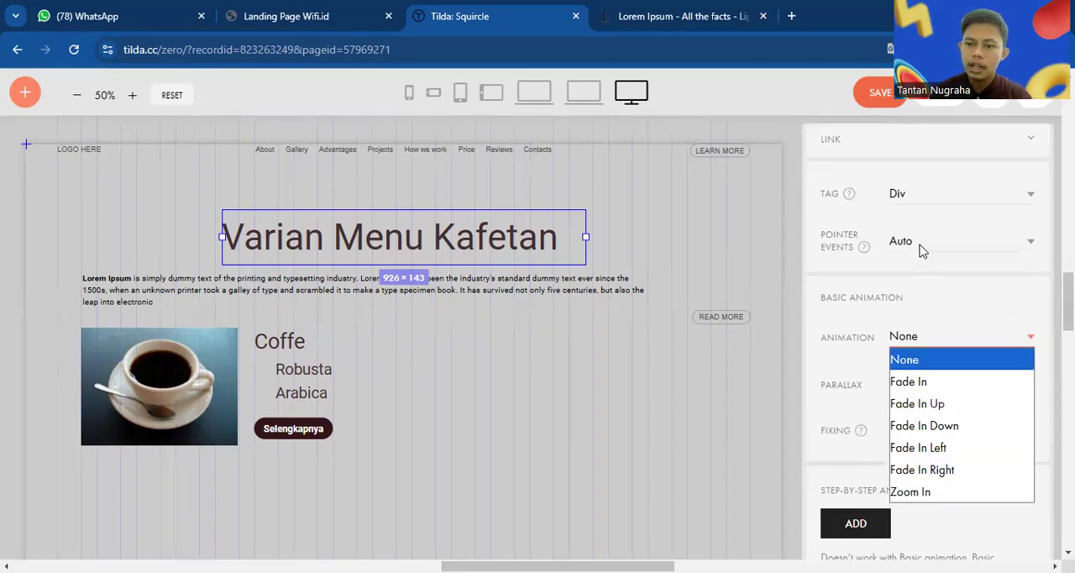
pyautogui.click(935, 491)
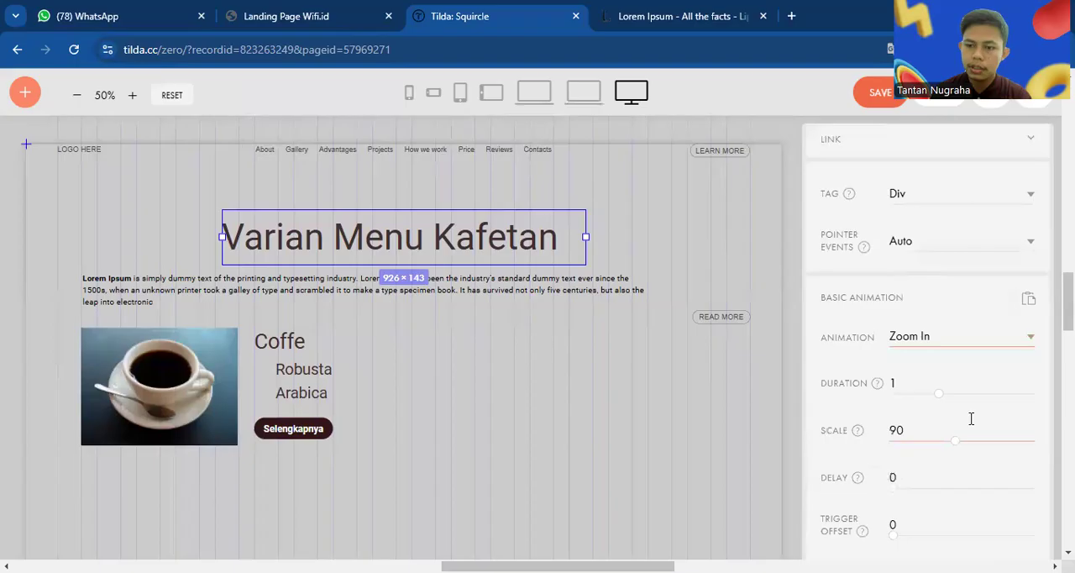
# Set the heading's Zoom In animation to a duration of 1.9, a scale of 100 and a delay of 0.2
pyautogui.scroll(-2, 969, 420)
pyautogui.scroll(1, 969, 420)
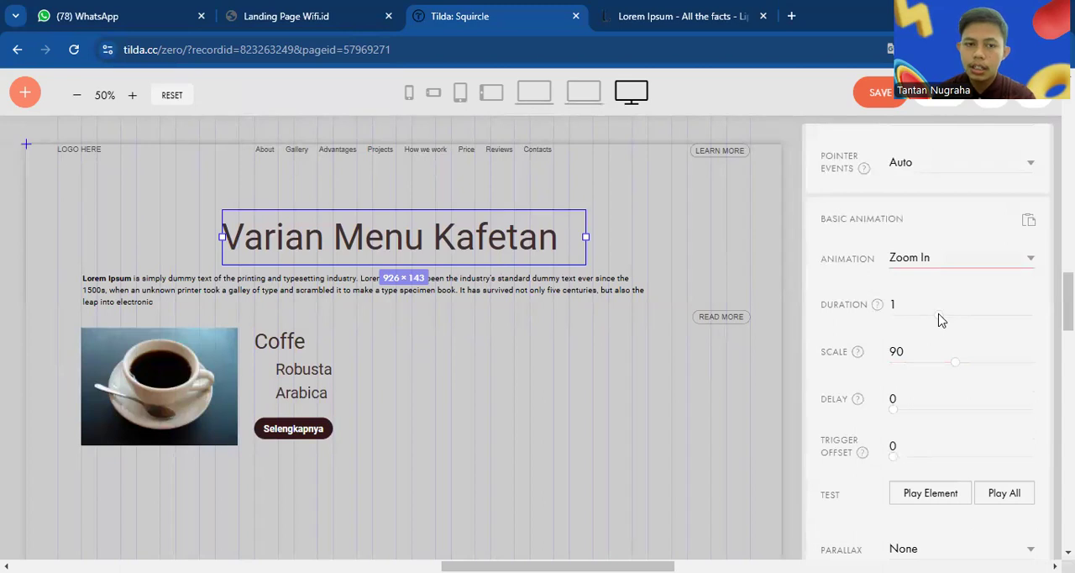
pyautogui.moveTo(941, 320); pyautogui.dragTo(980, 315)
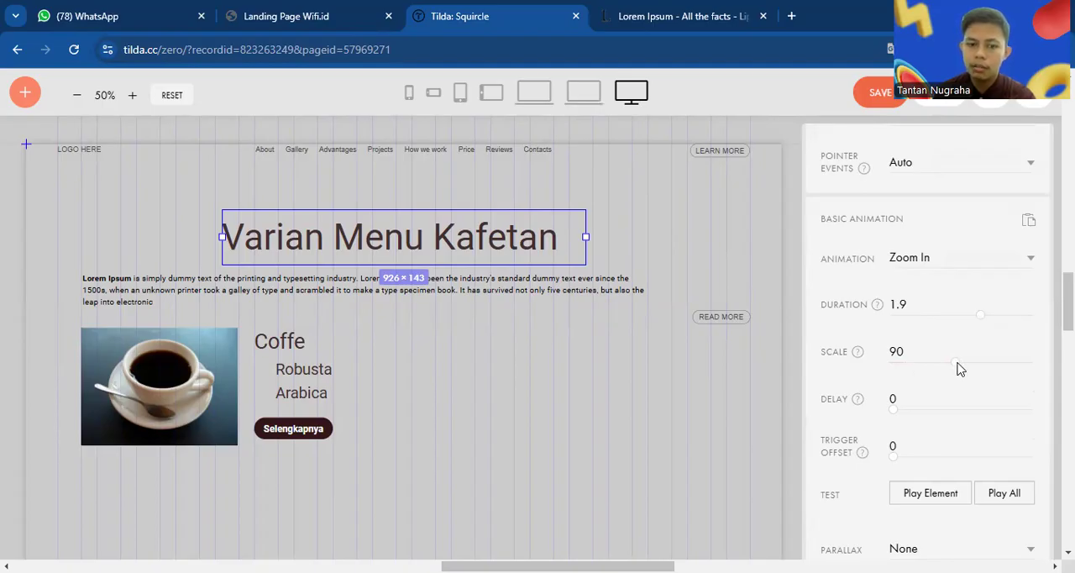
pyautogui.moveTo(957, 363); pyautogui.dragTo(963, 363)
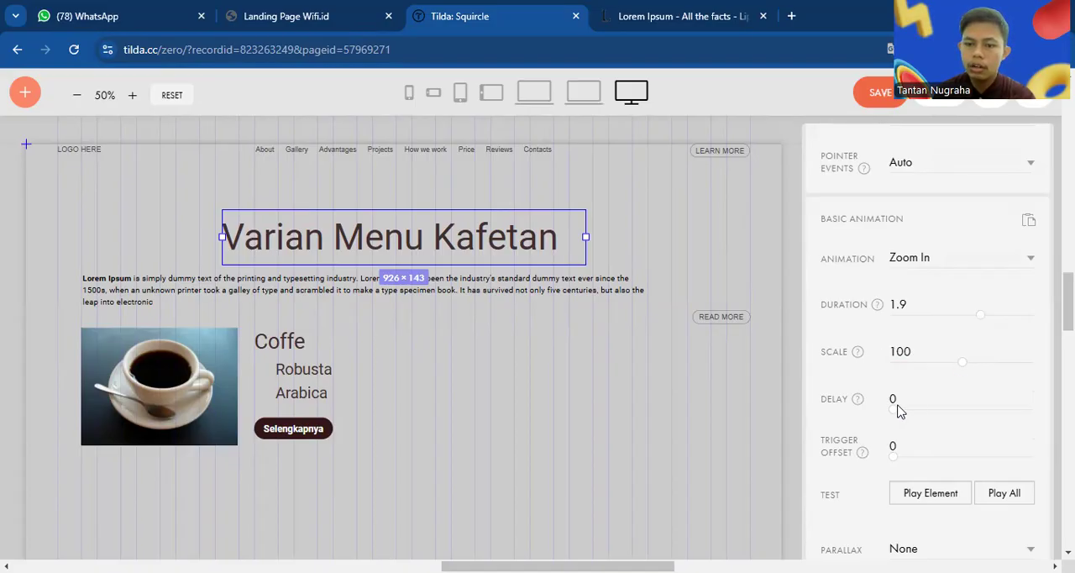
pyautogui.moveTo(896, 410); pyautogui.dragTo(905, 412)
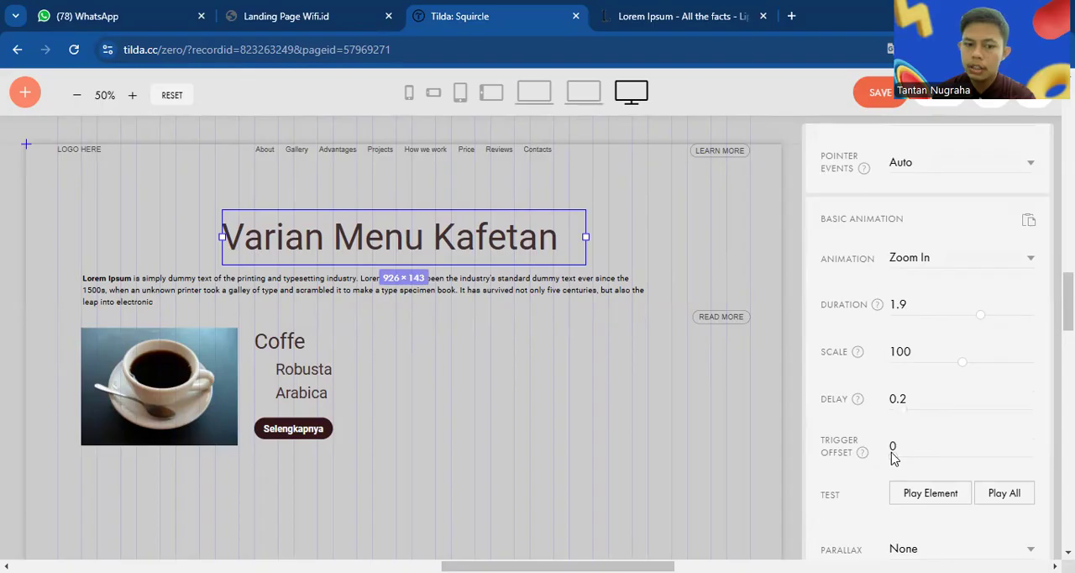
pyautogui.click(893, 447)
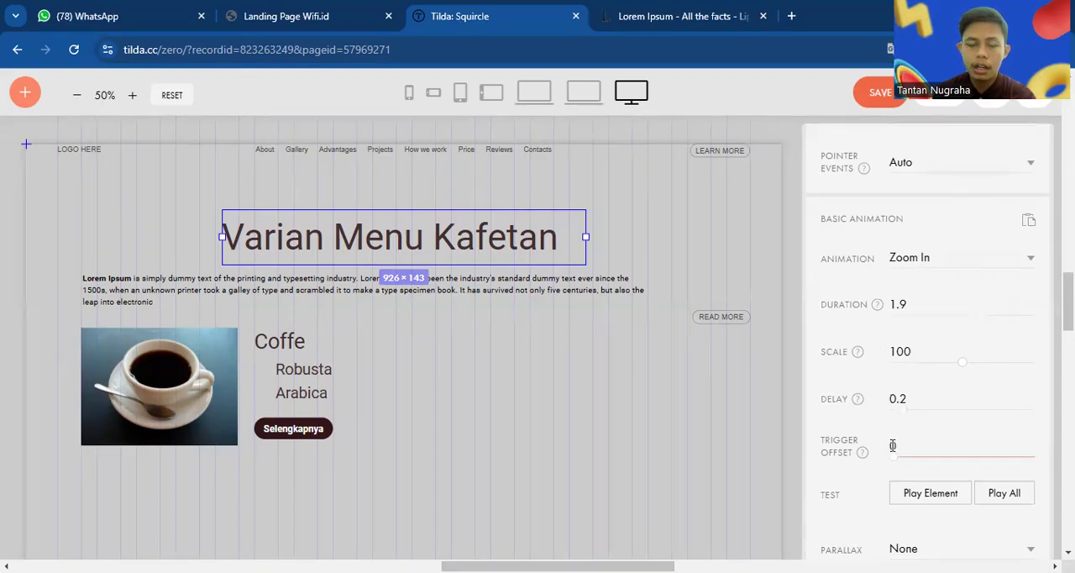
# Set the heading's fixing to "on Window Top"
pyautogui.scroll(-2, 931, 434)
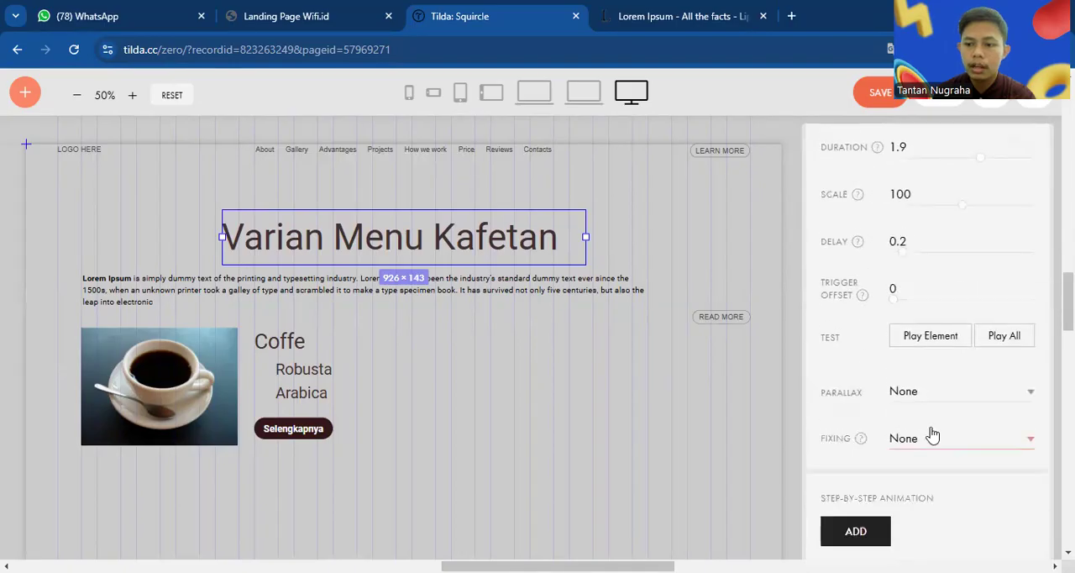
pyautogui.scroll(-1, 933, 435)
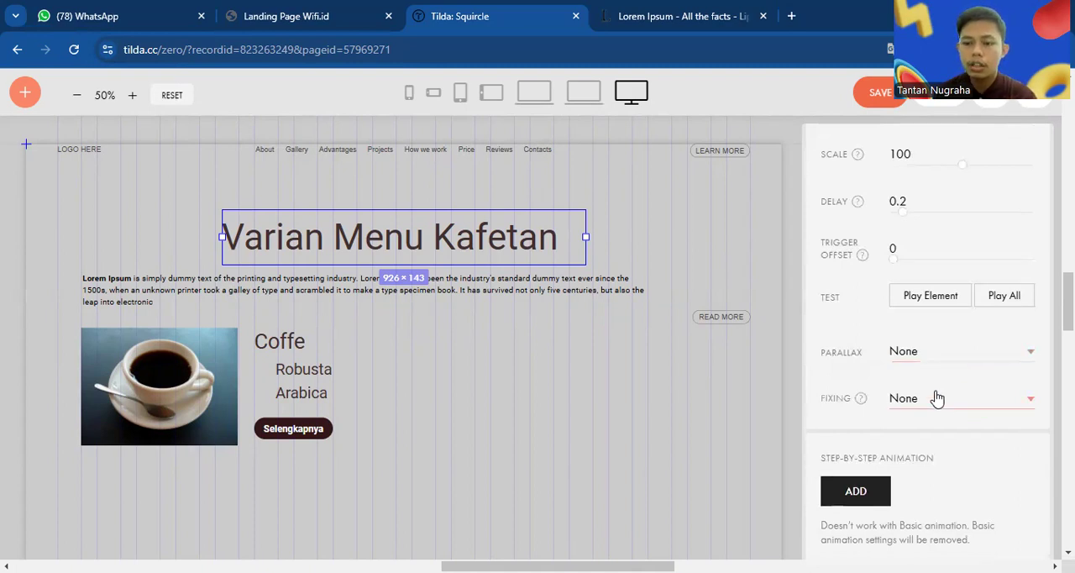
pyautogui.click(938, 398)
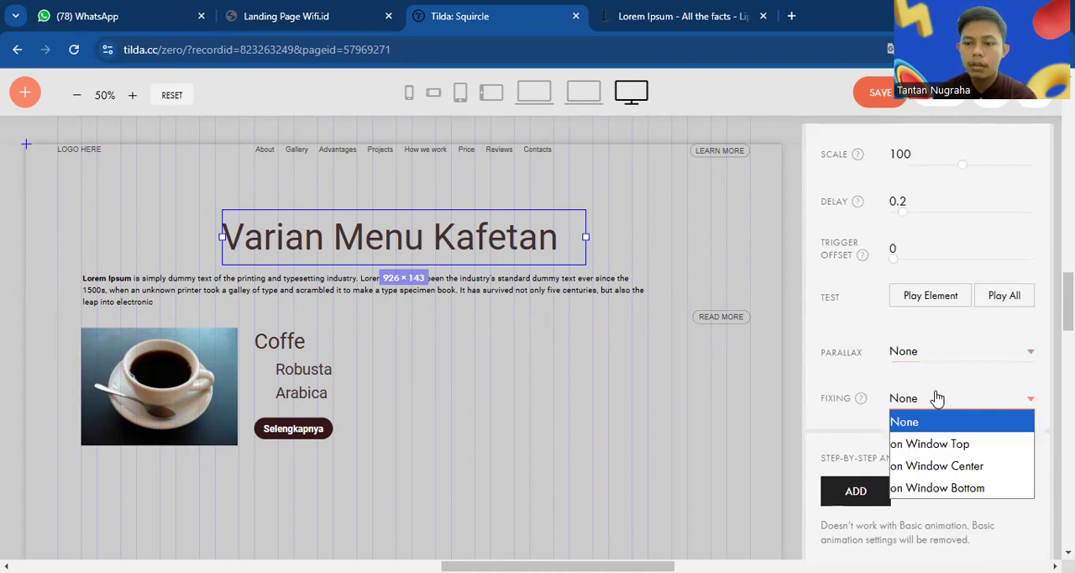
pyautogui.click(959, 444)
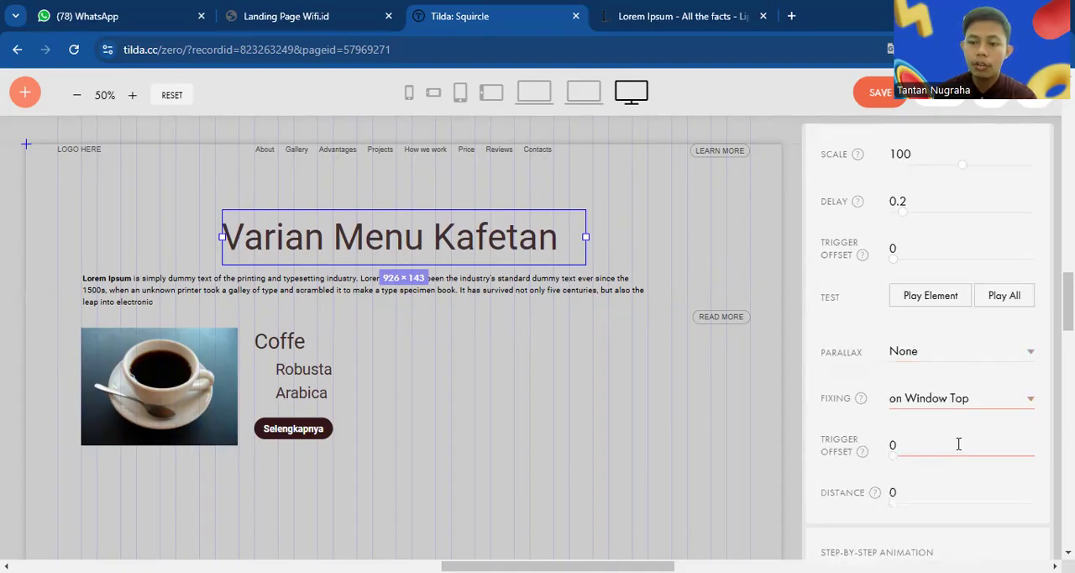
pyautogui.scroll(-1, 959, 445)
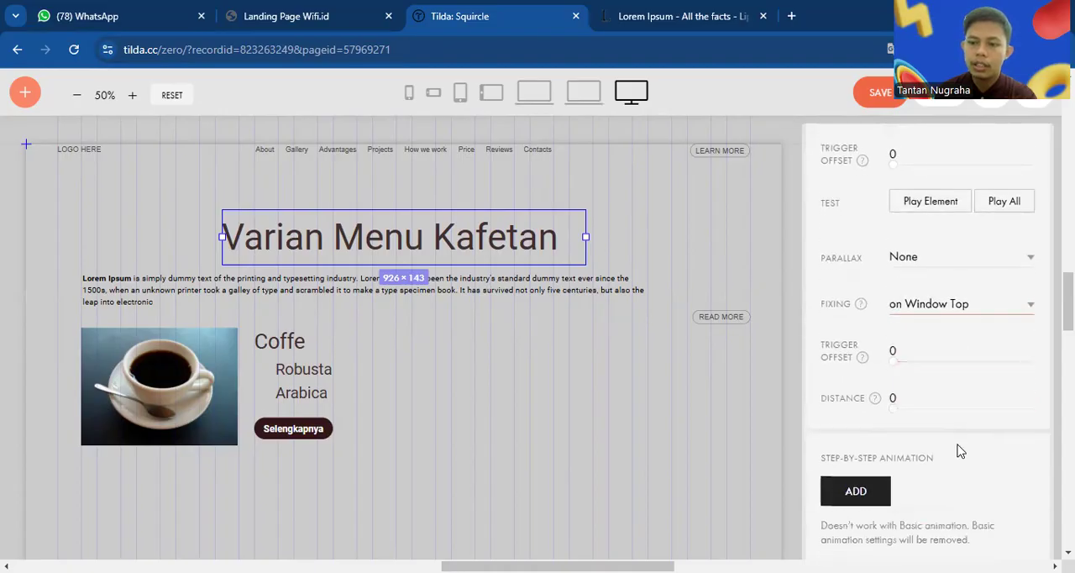
# Apply the Fade In Right basic animation to the Lorem Ipsum paragraph with a duration of 2.2
pyautogui.scroll(3, 960, 450)
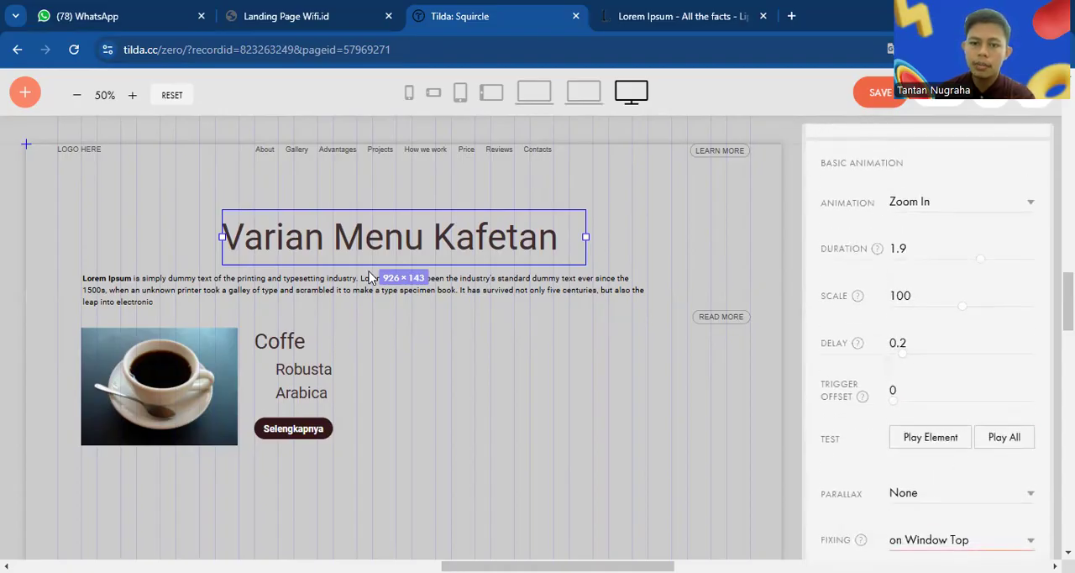
pyautogui.click(371, 279)
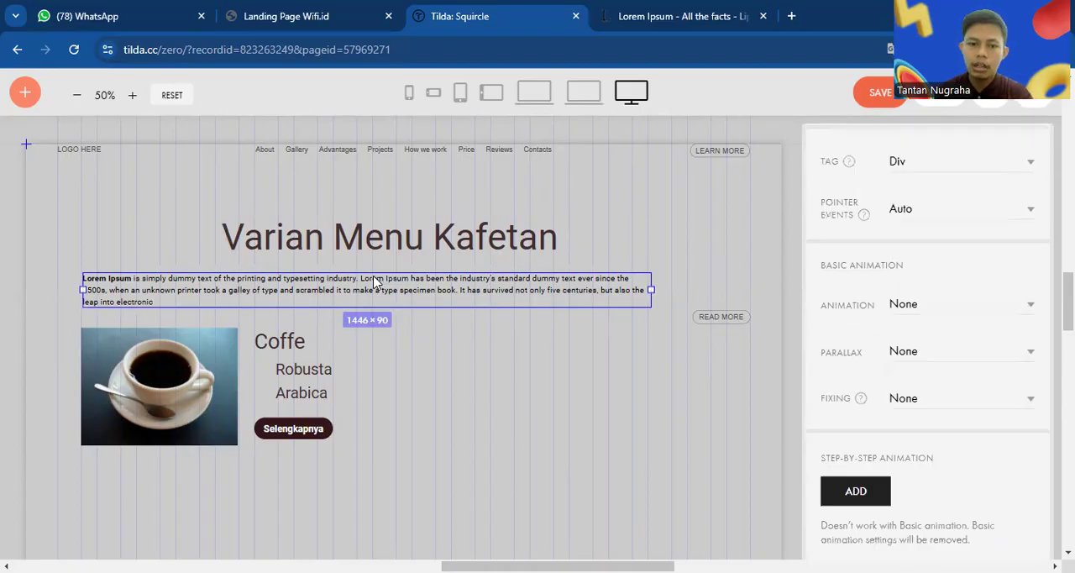
pyautogui.click(954, 312)
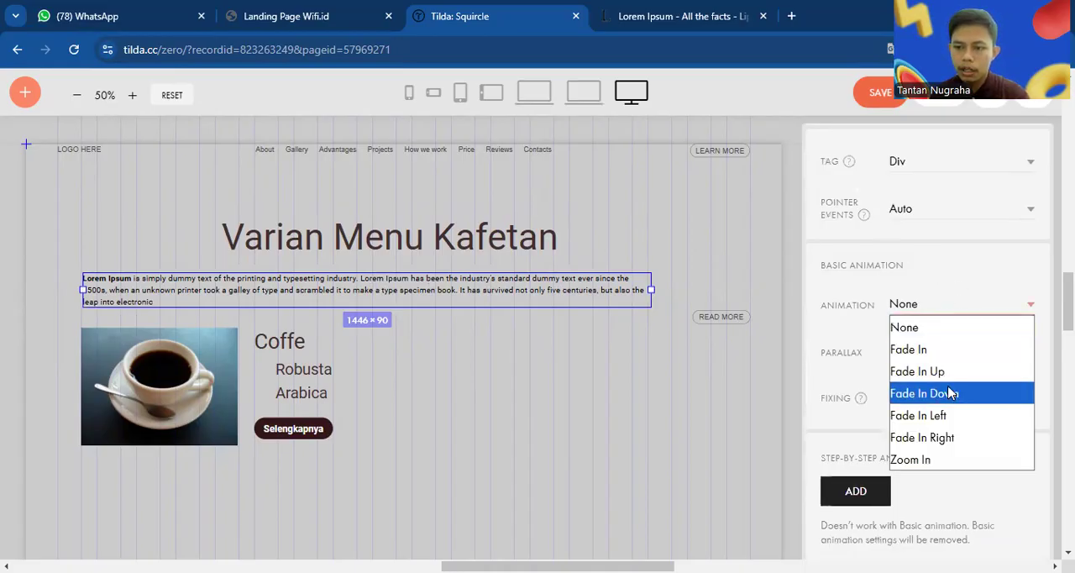
pyautogui.click(967, 434)
pyautogui.moveTo(941, 362); pyautogui.dragTo(997, 362)
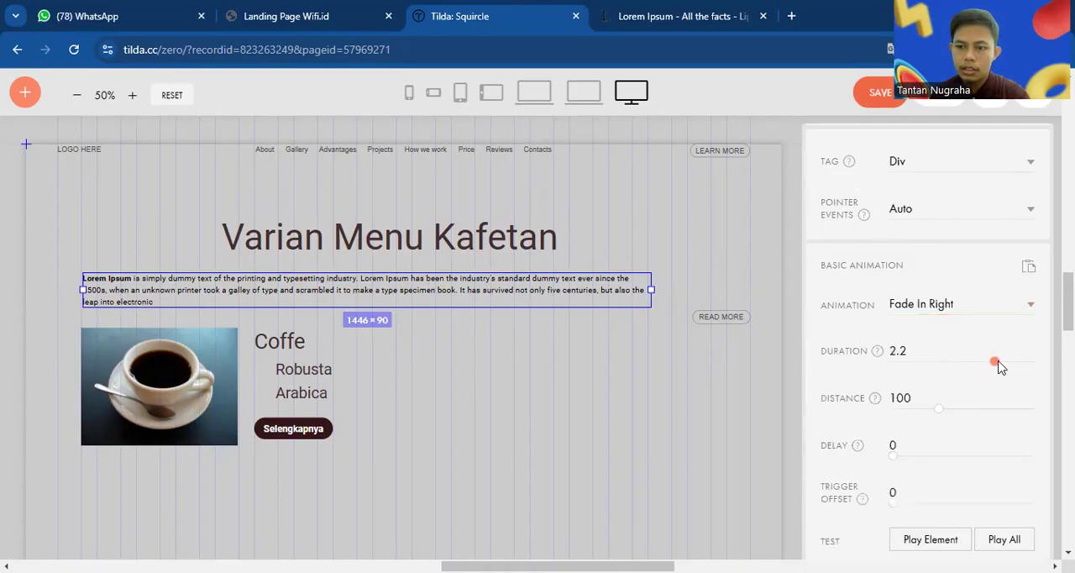
# Apply the Fade In Left basic animation to the coffee cup image
pyautogui.click(189, 348)
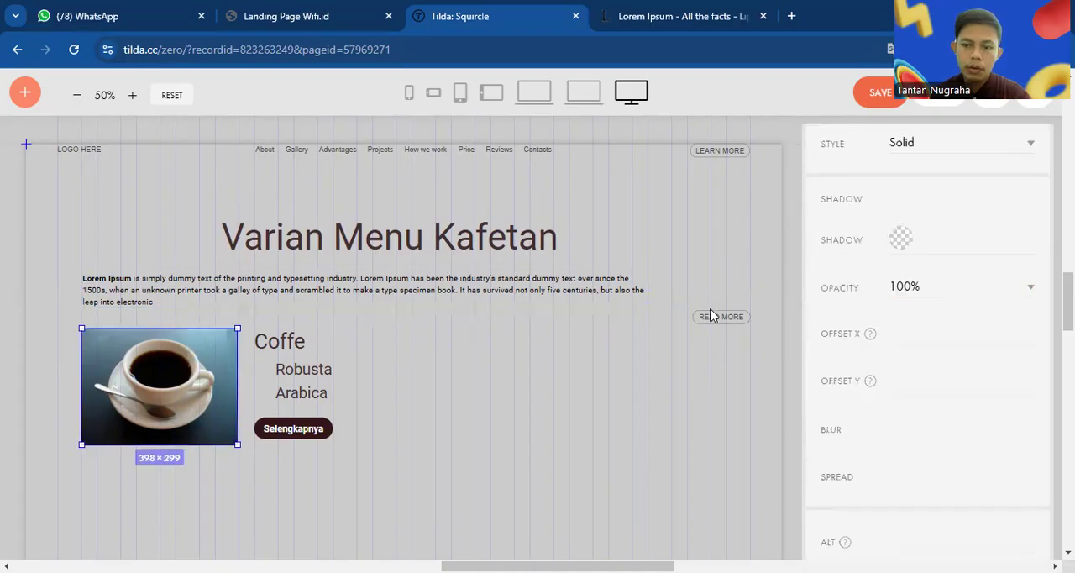
pyautogui.scroll(-4, 955, 373)
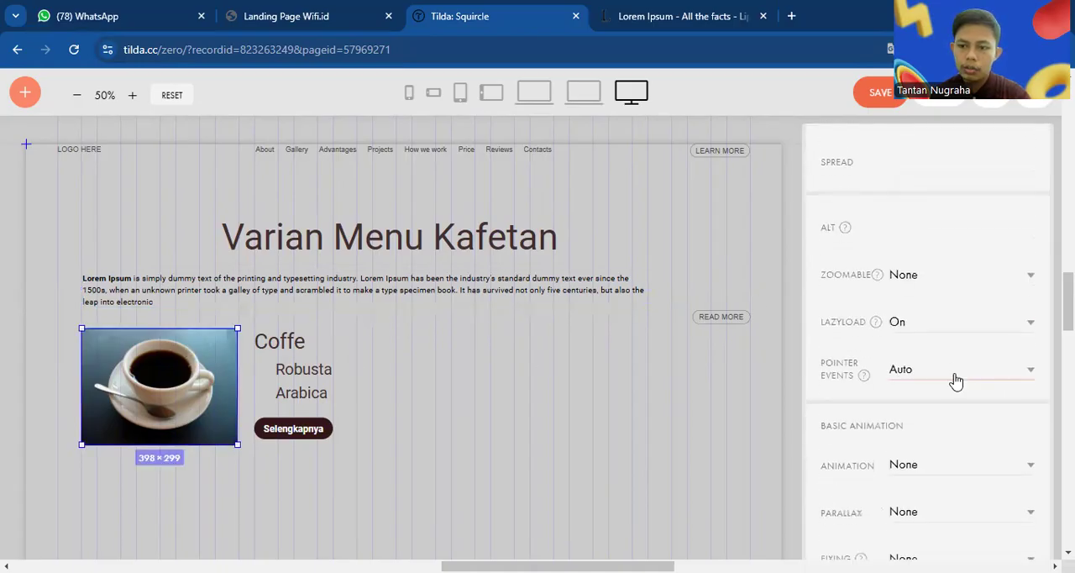
pyautogui.click(941, 280)
pyautogui.click(929, 443)
pyautogui.scroll(-2, 948, 467)
pyautogui.click(928, 310)
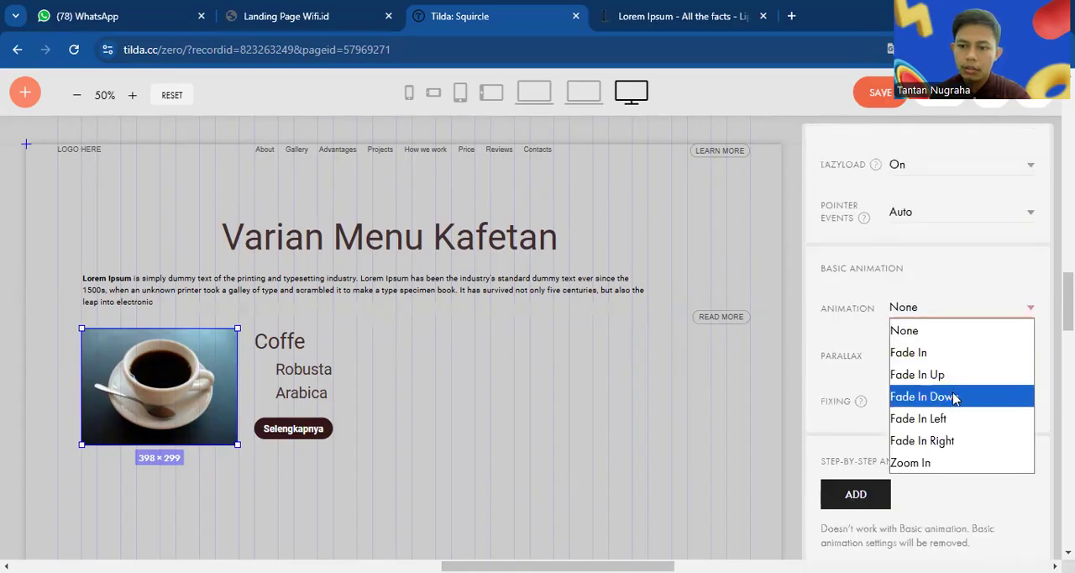
pyautogui.click(963, 427)
# Select the Coffe, Robusta and Arabica texts together with the Selengkapnya button and apply the Fade In Up basic animation to them
pyautogui.click(292, 352)
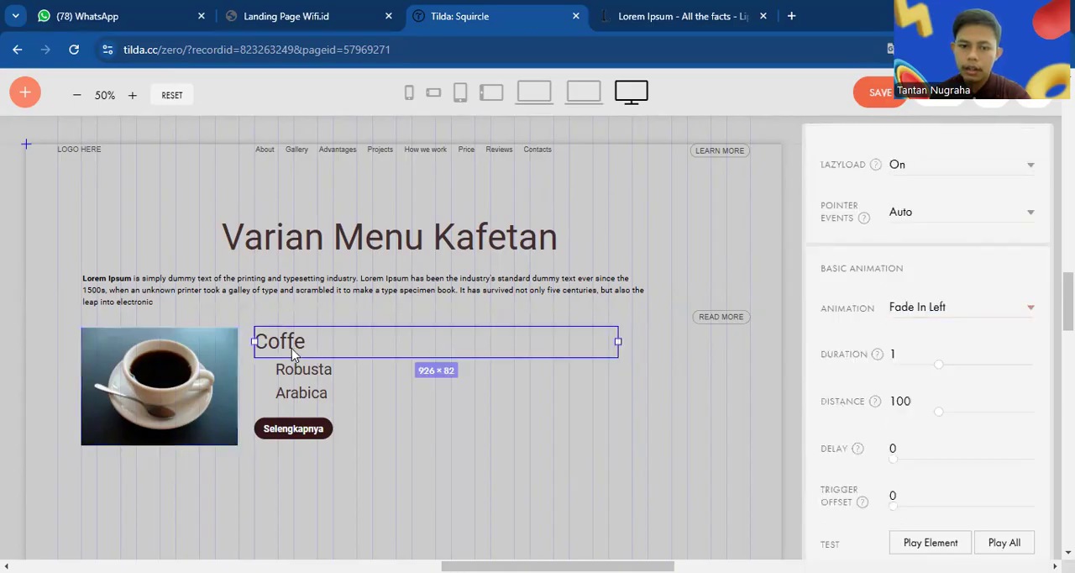
pyautogui.click(305, 370)
pyautogui.click(318, 393)
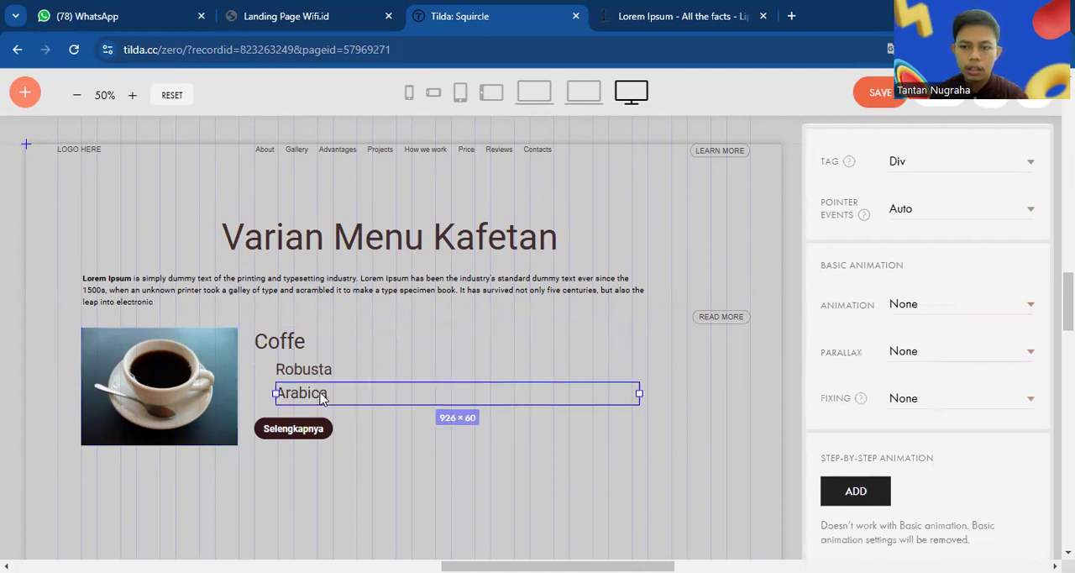
pyautogui.click(295, 340)
pyautogui.keyDown('shift'); pyautogui.click(315, 372); pyautogui.keyUp('shift')
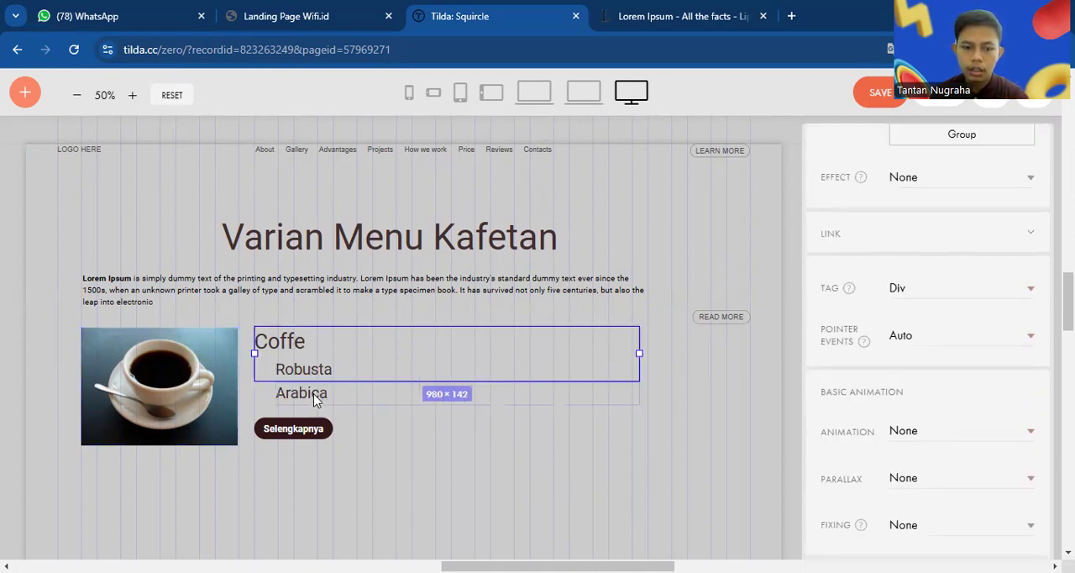
pyautogui.keyDown('shift'); pyautogui.click(316, 395); pyautogui.keyUp('shift')
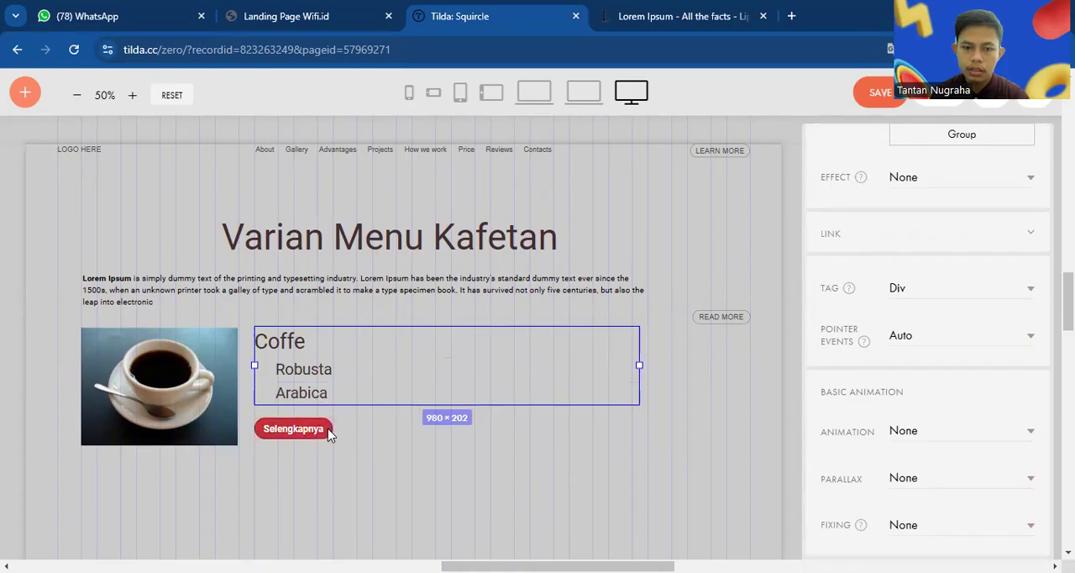
pyautogui.keyDown('shift'); pyautogui.click(328, 428); pyautogui.keyUp('shift')
pyautogui.scroll(-4, 968, 444)
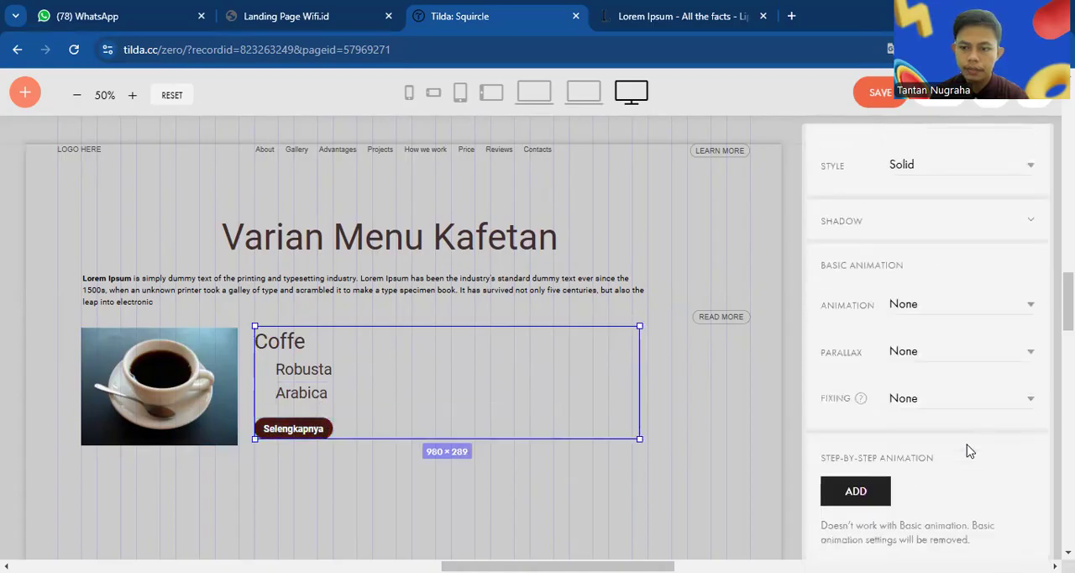
pyautogui.click(958, 304)
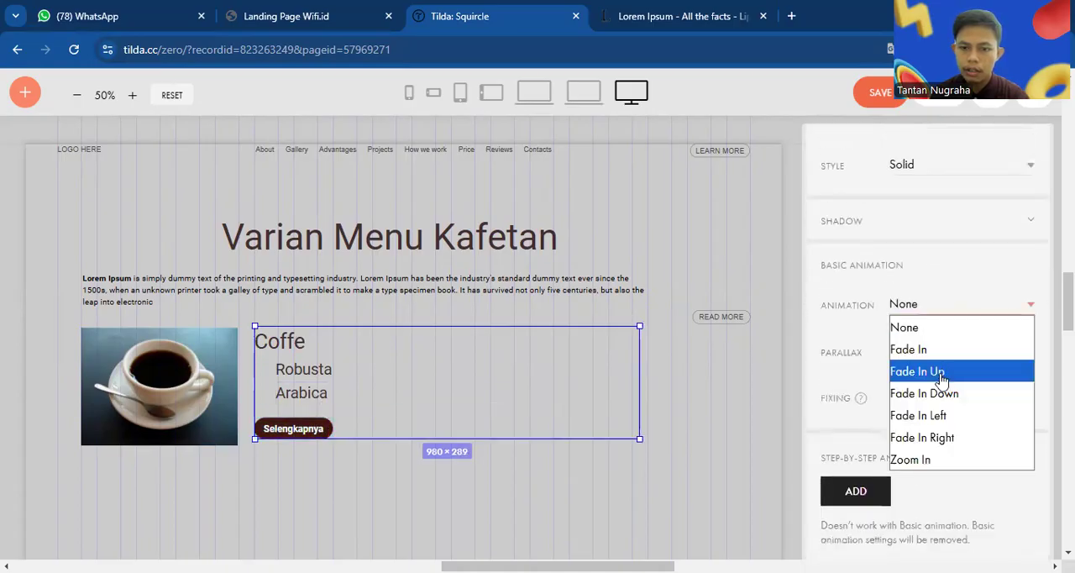
pyautogui.click(936, 374)
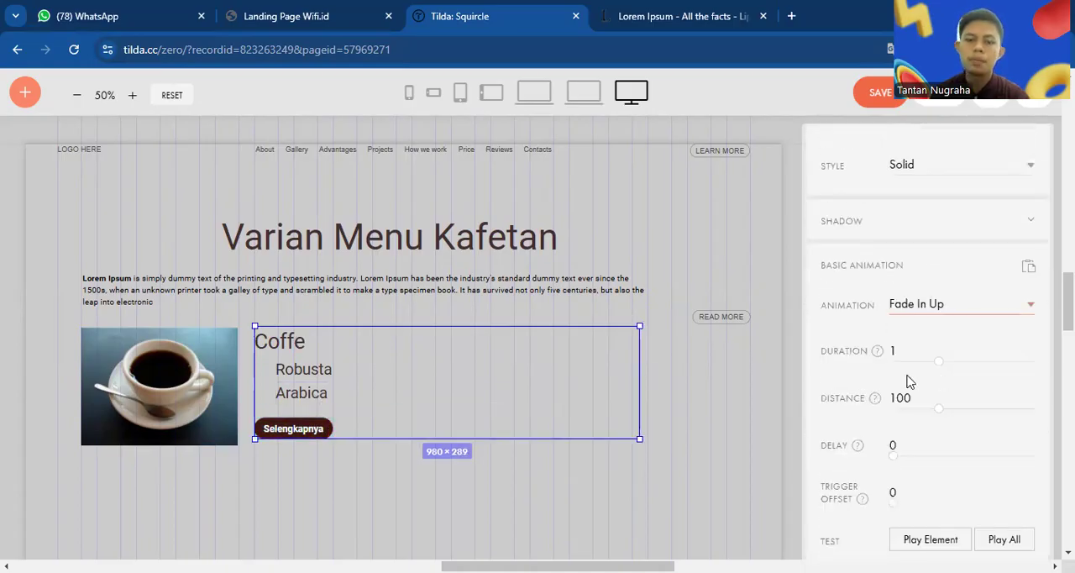
# Save the block, return to the page and open the page preview in a new tab
pyautogui.click(880, 94)
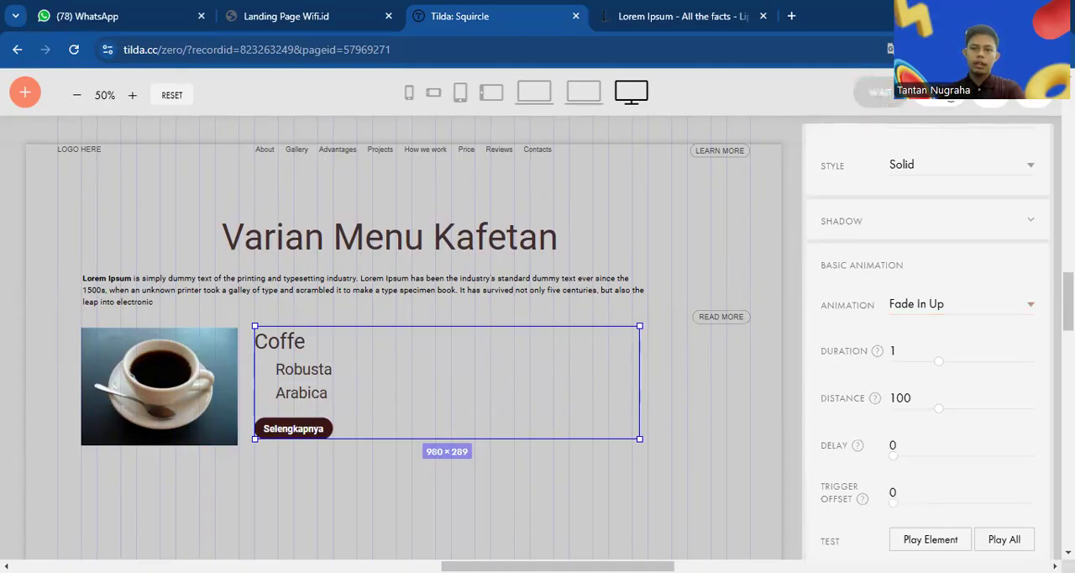
pyautogui.click(939, 94)
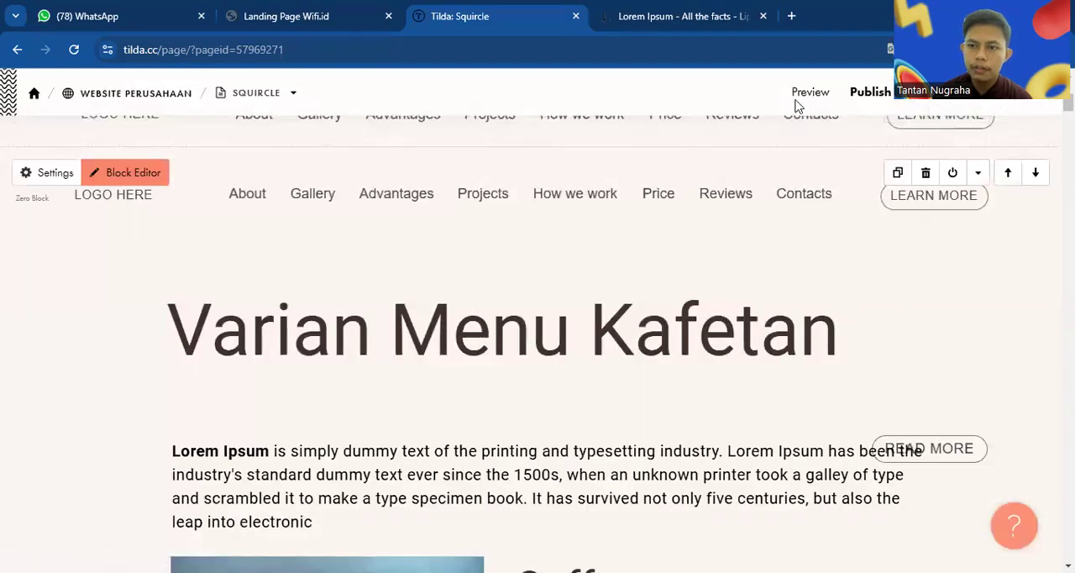
pyautogui.rightClick(807, 107)
pyautogui.click(813, 120)
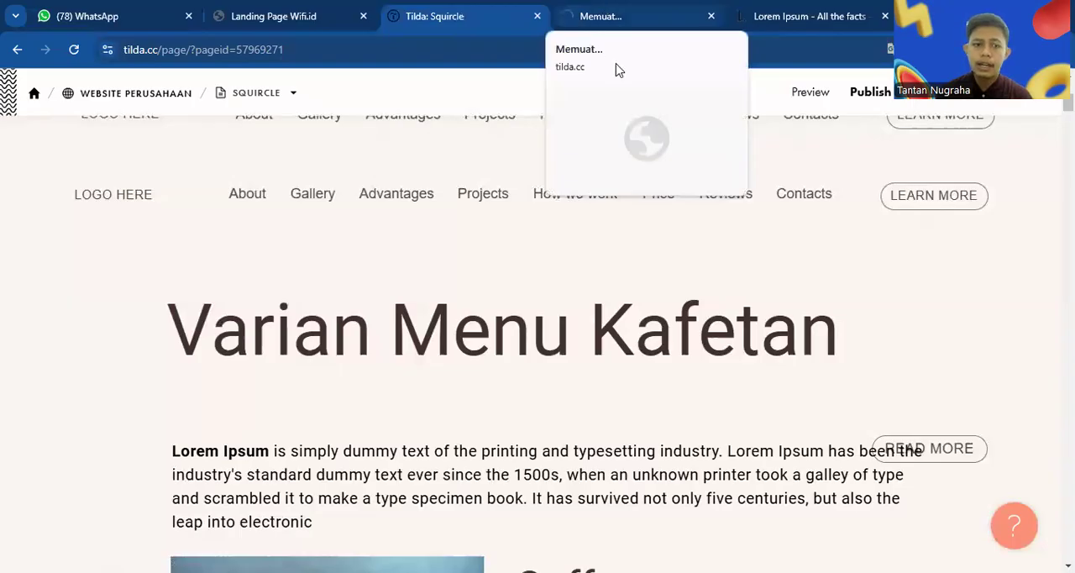
pyautogui.click(607, 16)
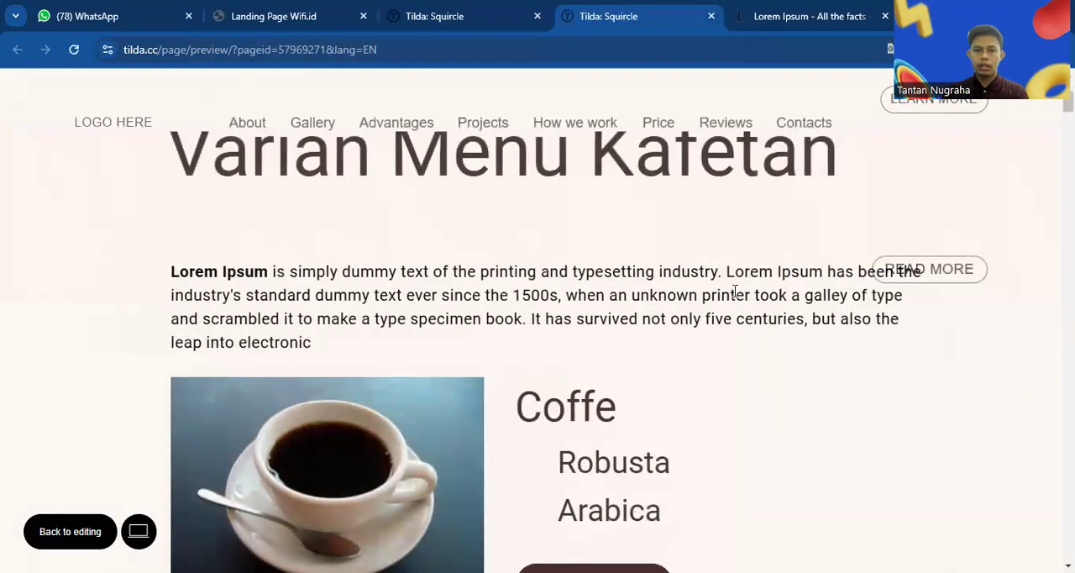
# Check the menu block's animations in the preview, reload it to replay them and close the preview
pyautogui.scroll(1, 735, 291)
pyautogui.scroll(-2, 735, 294)
pyautogui.scroll(2, 735, 296)
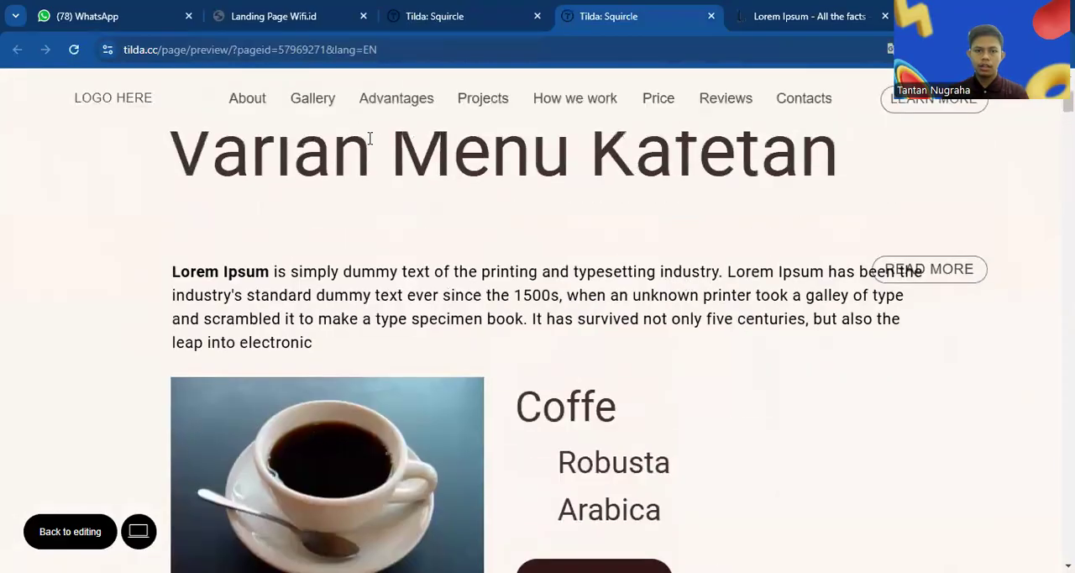
pyautogui.click(74, 50)
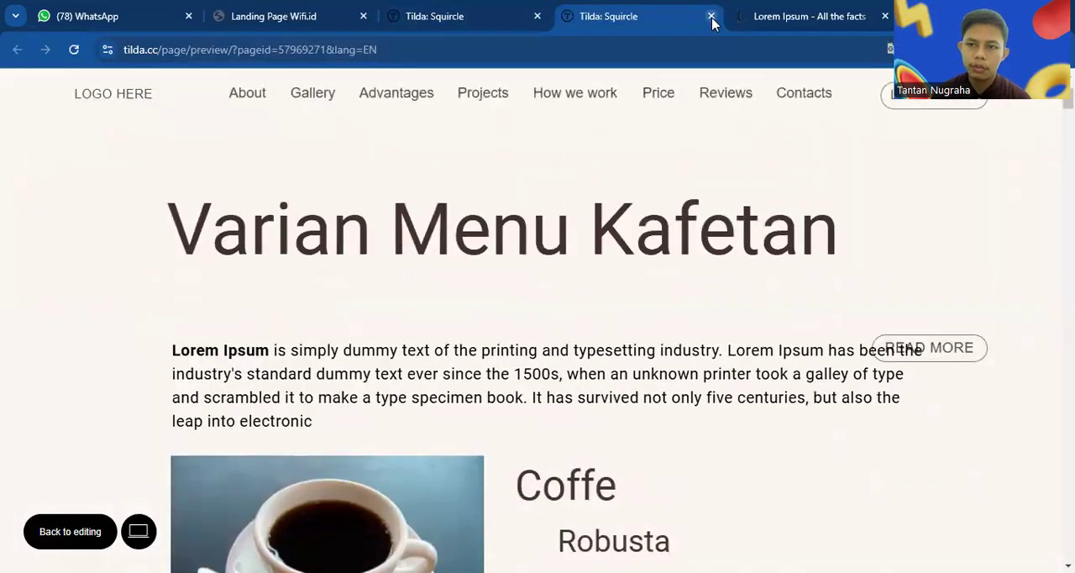
pyautogui.click(711, 16)
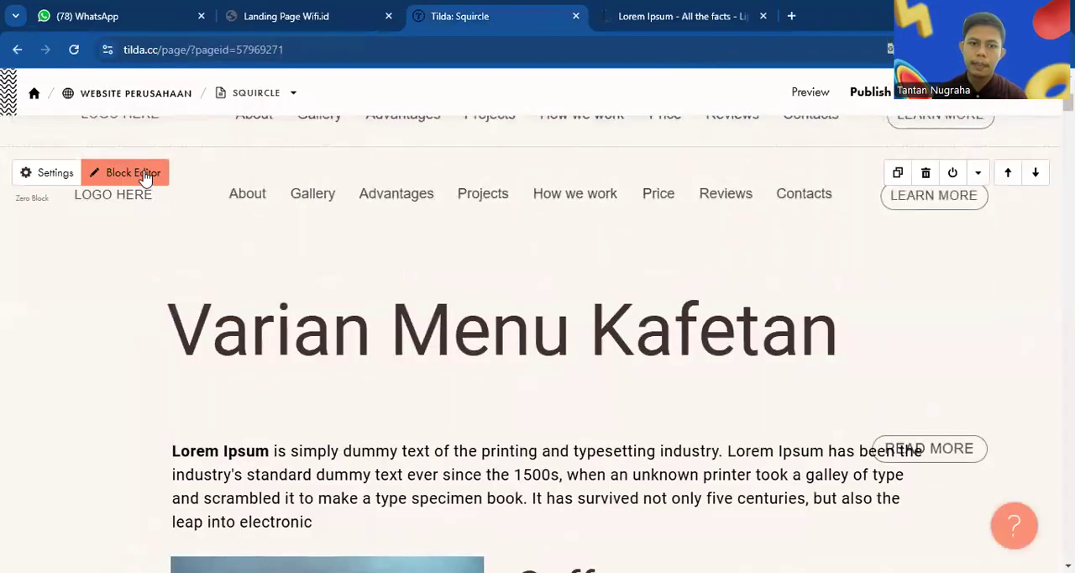
# Reopen the menu block for editing and add a step-by-step animation to the "Varian Menu Kafetan" heading
pyautogui.click(144, 175)
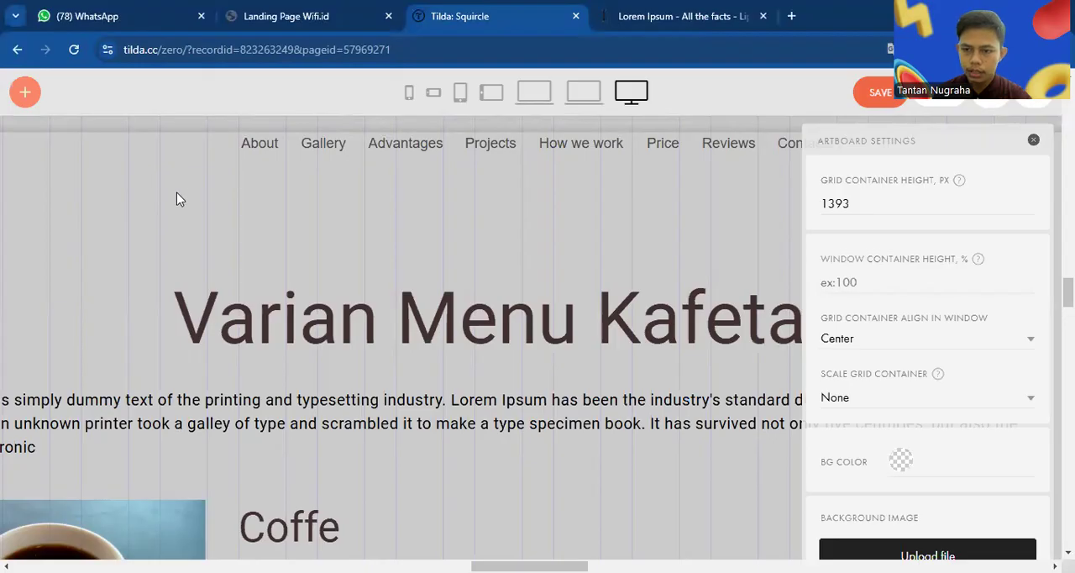
pyautogui.click(469, 336)
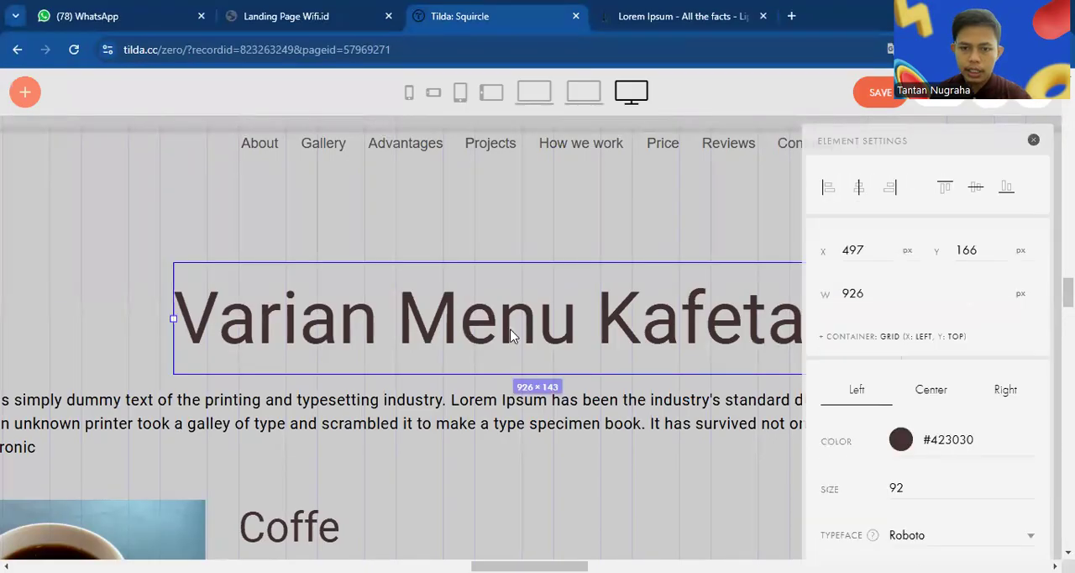
pyautogui.scroll(-5, 955, 339)
pyautogui.scroll(-8, 955, 339)
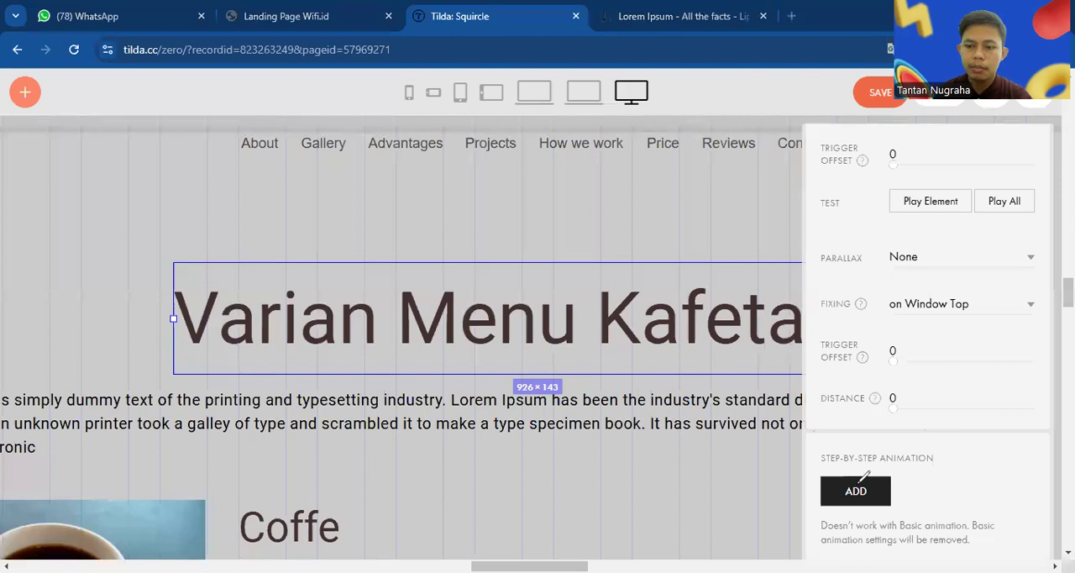
pyautogui.moveTo(837, 436); pyautogui.dragTo(813, 512)
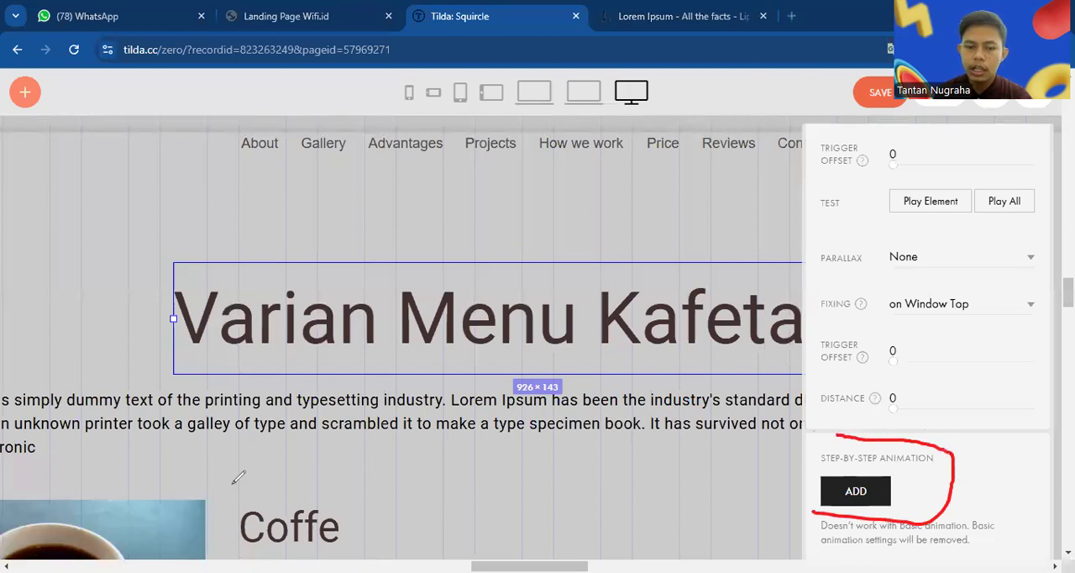
pyautogui.click(836, 489)
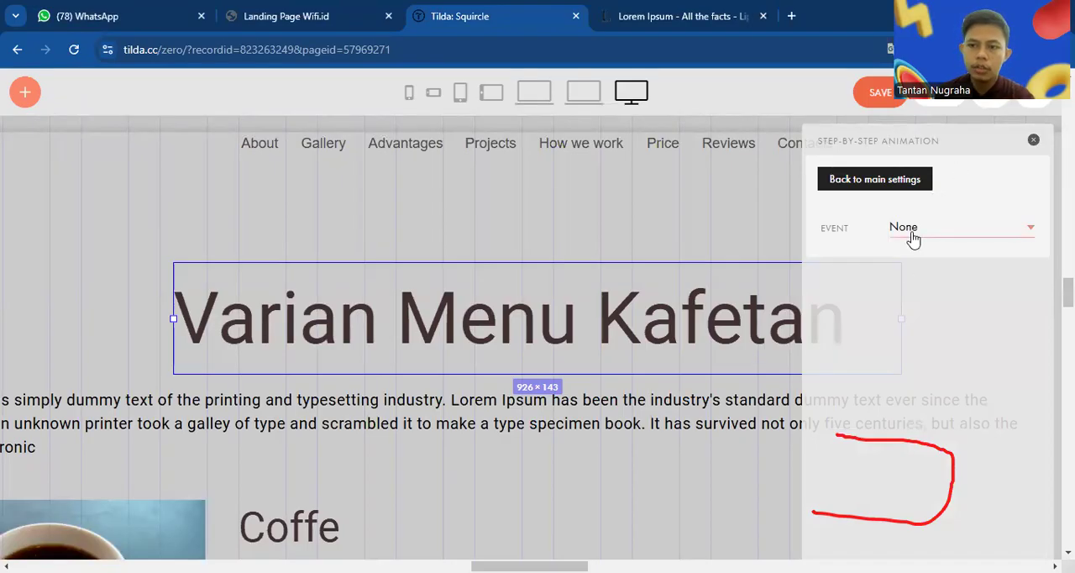
# Set the heading animation's event to "element on Screen" with start trigger "on Window Bottom" and its loop to "Loop with Reverse"
pyautogui.click(913, 235)
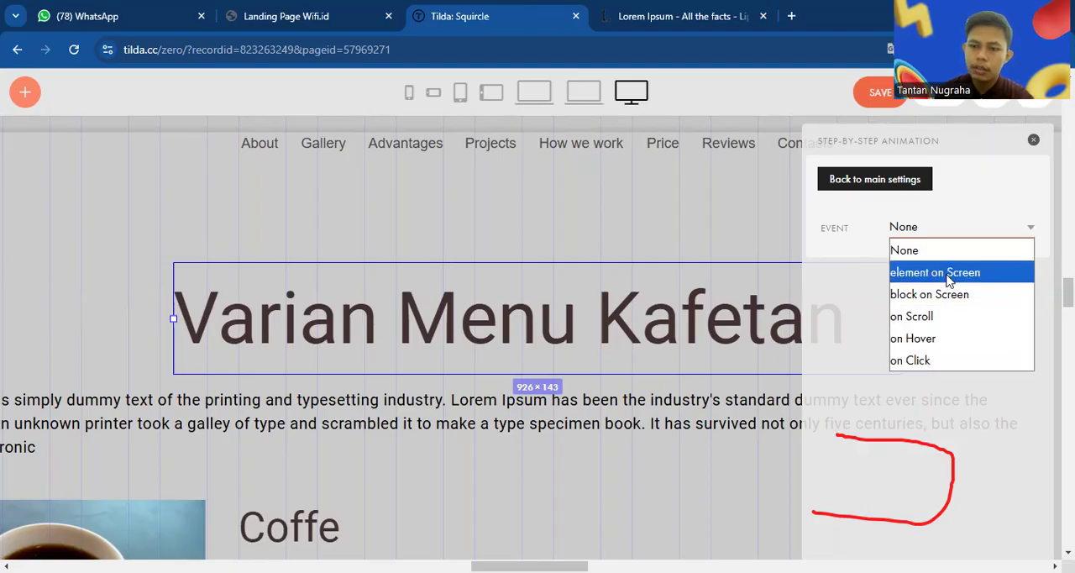
pyautogui.click(947, 277)
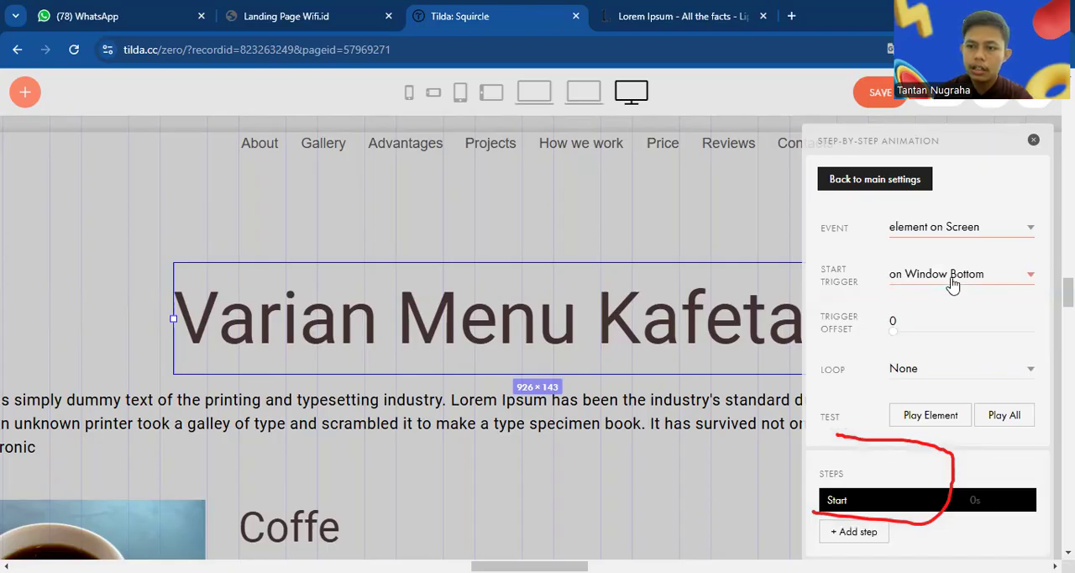
pyautogui.click(952, 284)
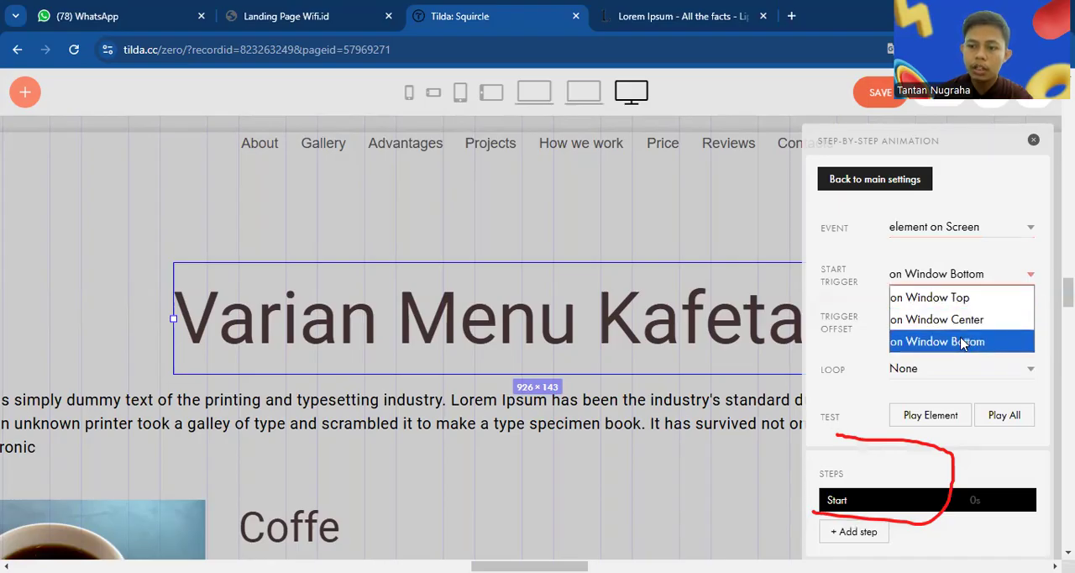
pyautogui.click(830, 353)
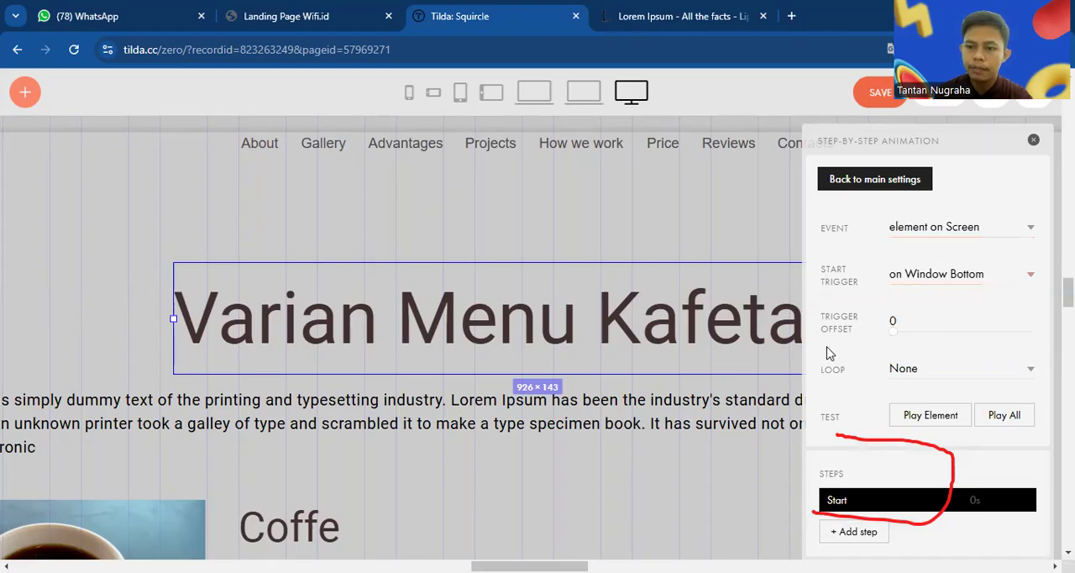
pyautogui.scroll(-2, 1000, 339)
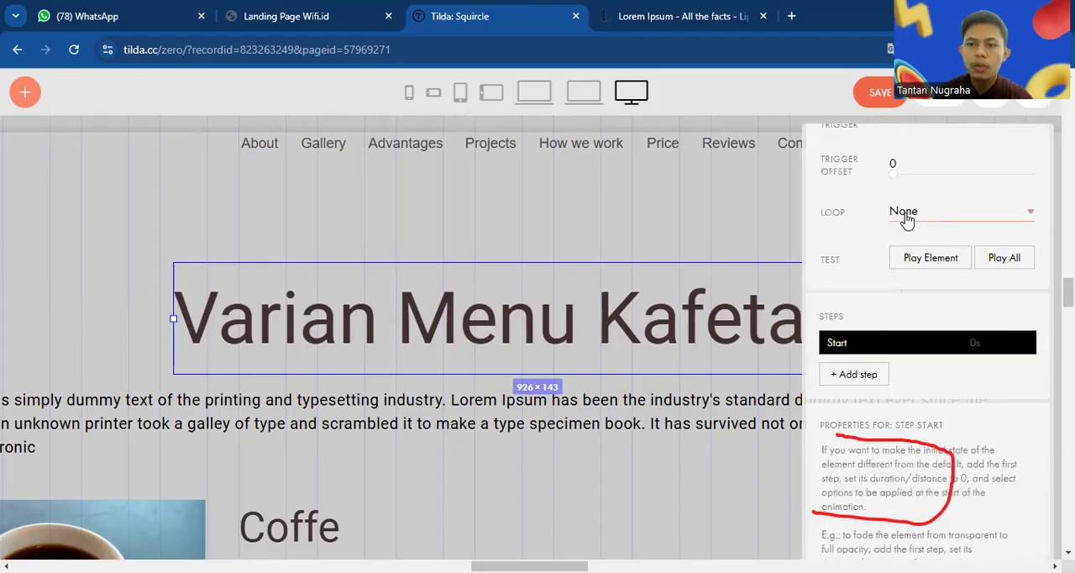
pyautogui.click(907, 219)
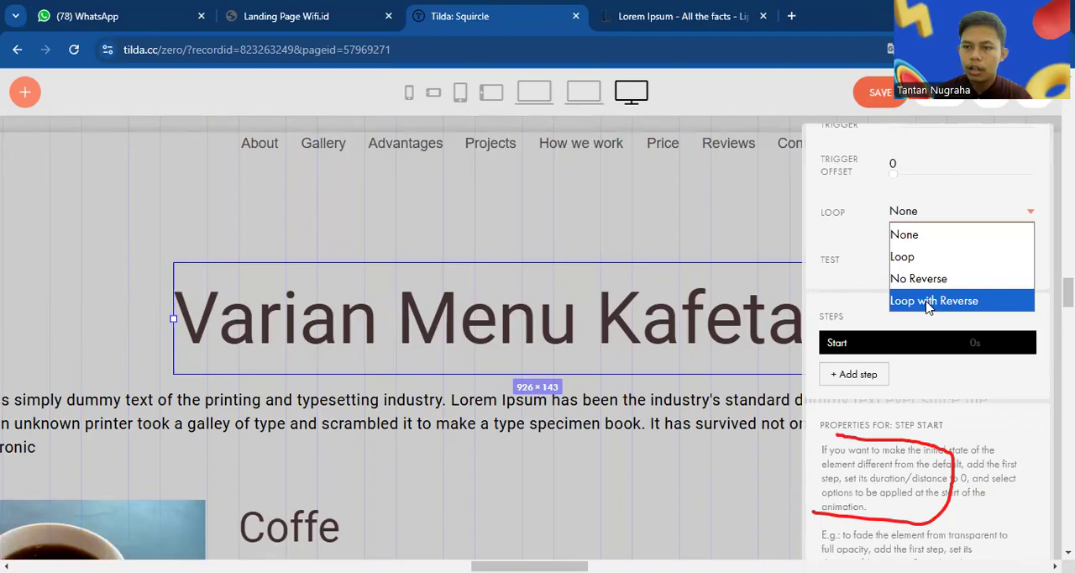
pyautogui.click(928, 301)
# Add a first step to the heading's step-by-step animation and set its duration to 3.7 s
pyautogui.scroll(-1, 972, 311)
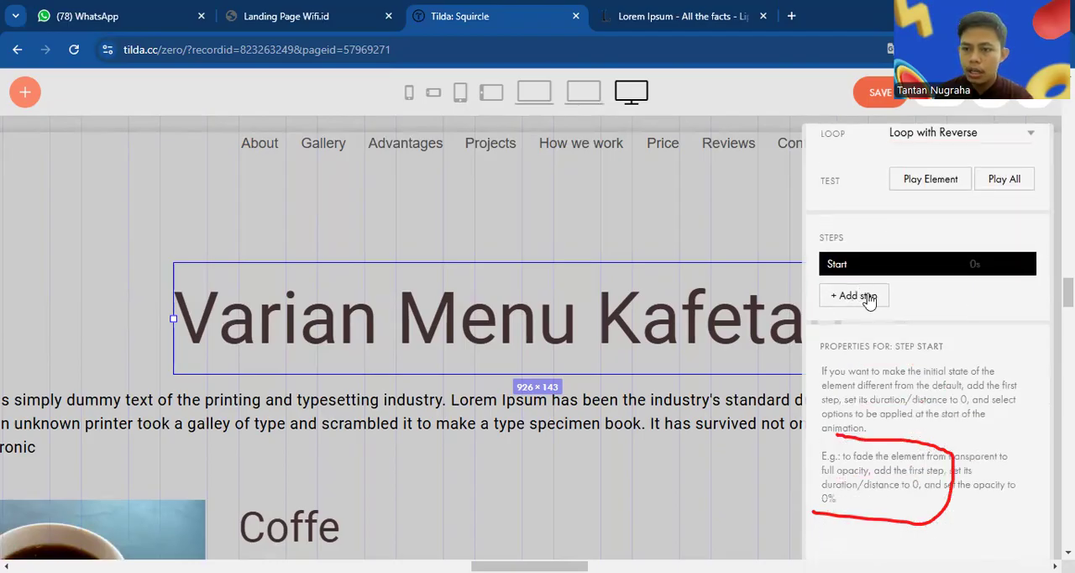
pyautogui.click(865, 297)
pyautogui.scroll(-2, 924, 252)
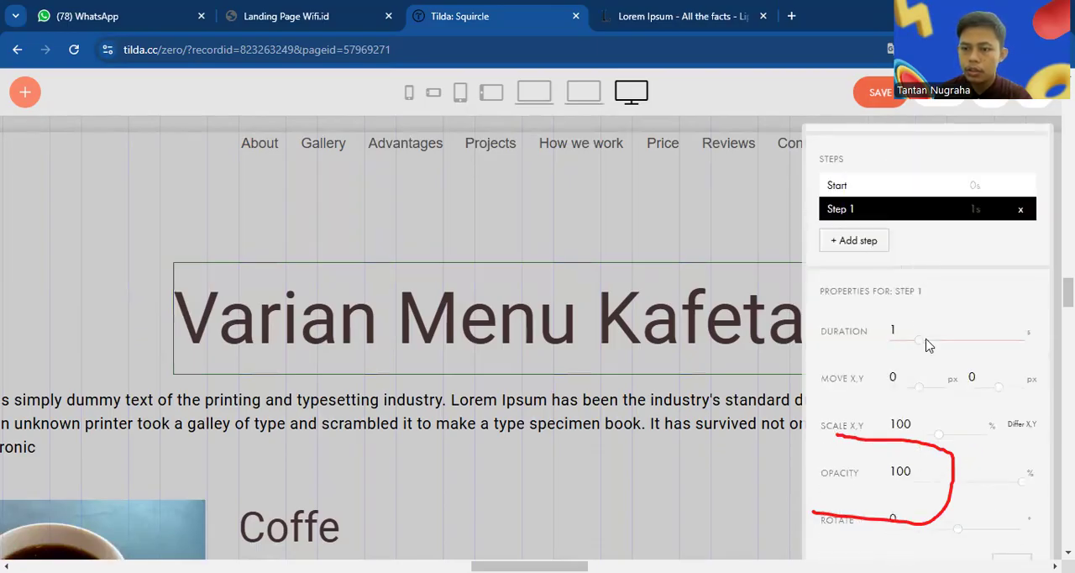
pyautogui.moveTo(923, 346); pyautogui.dragTo(992, 344)
pyautogui.scroll(-1, 933, 367)
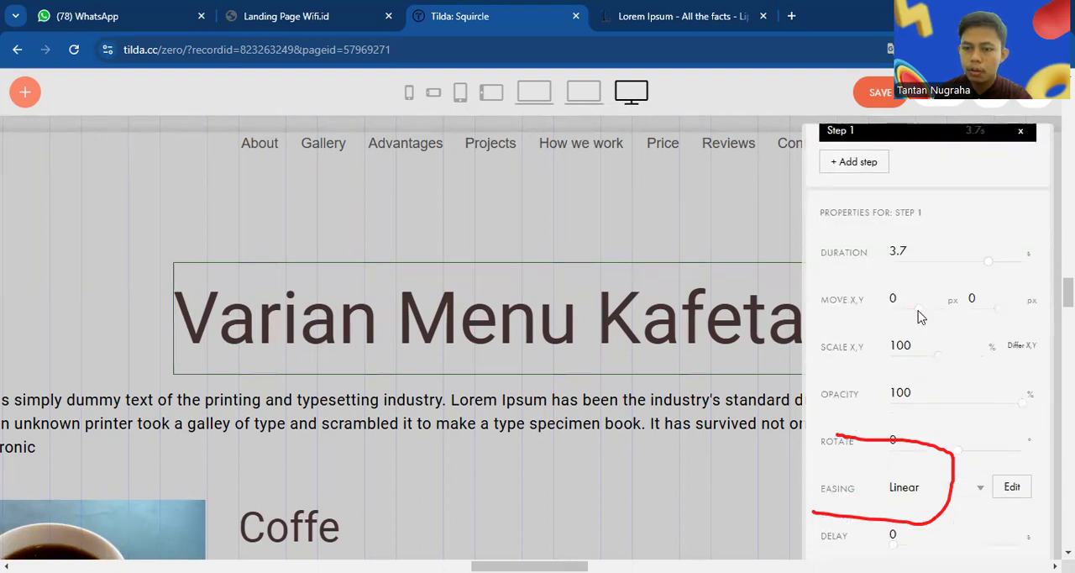
# Set step 1 of the heading's animation to 78% scale, 70% opacity and Elastic Fin easing
pyautogui.moveTo(939, 355)
pyautogui.mouseDown()
pyautogui.moveTo(952, 359)
pyautogui.moveTo(929, 363)
pyautogui.mouseUp()
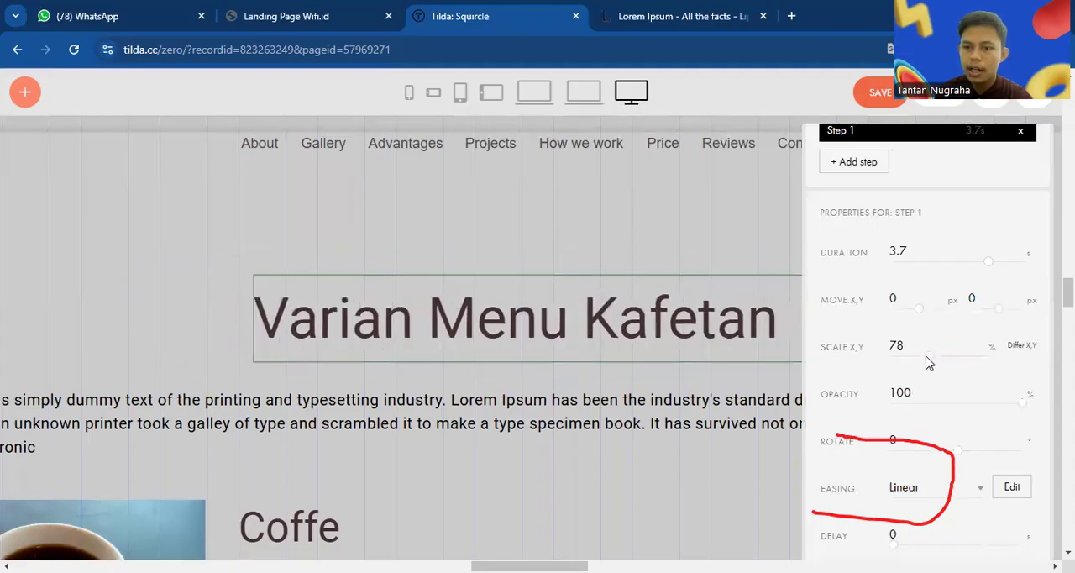
pyautogui.scroll(-1, 972, 379)
pyautogui.moveTo(1022, 310); pyautogui.dragTo(982, 308)
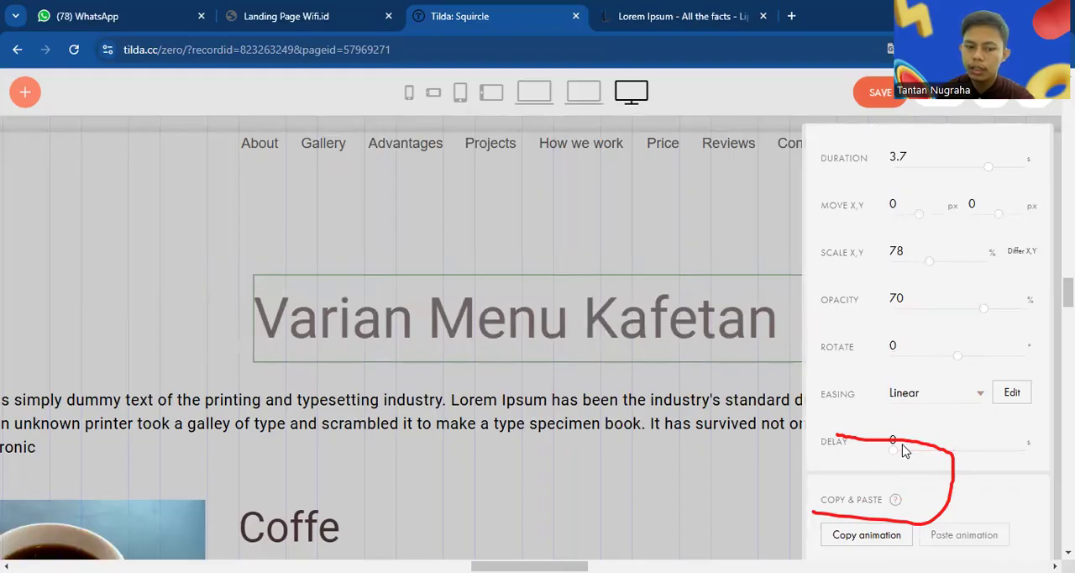
pyautogui.click(950, 405)
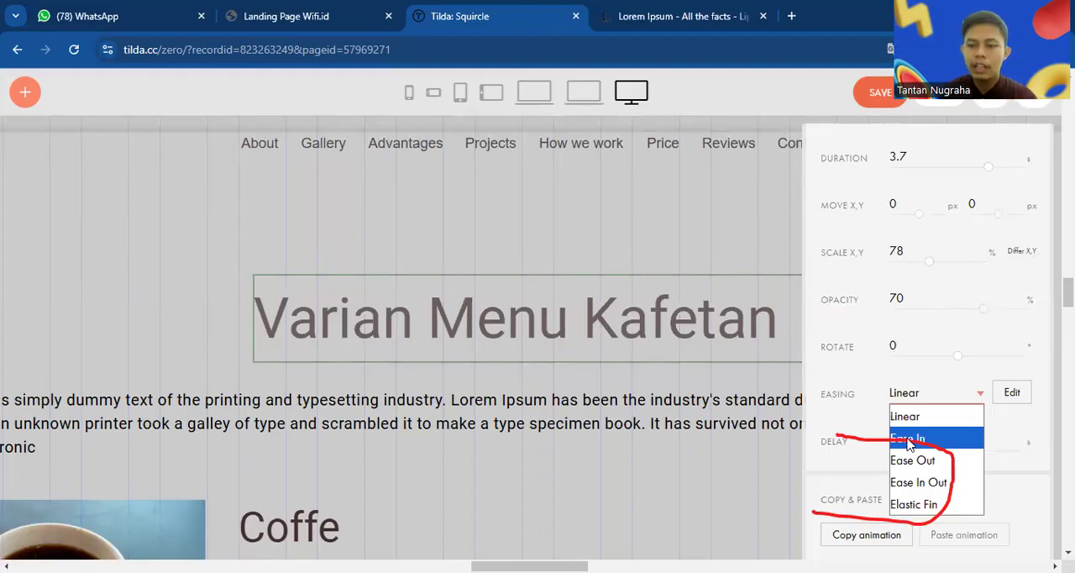
pyautogui.click(925, 505)
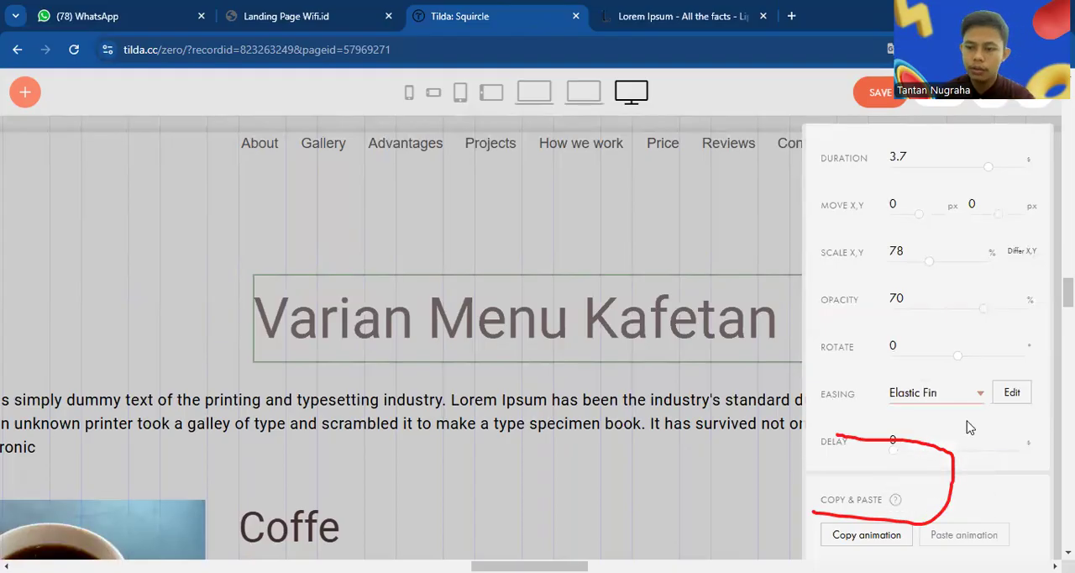
# Add a second step to the heading's step-by-step animation and set its duration to 2 s
pyautogui.scroll(5, 949, 416)
pyautogui.scroll(-5, 931, 404)
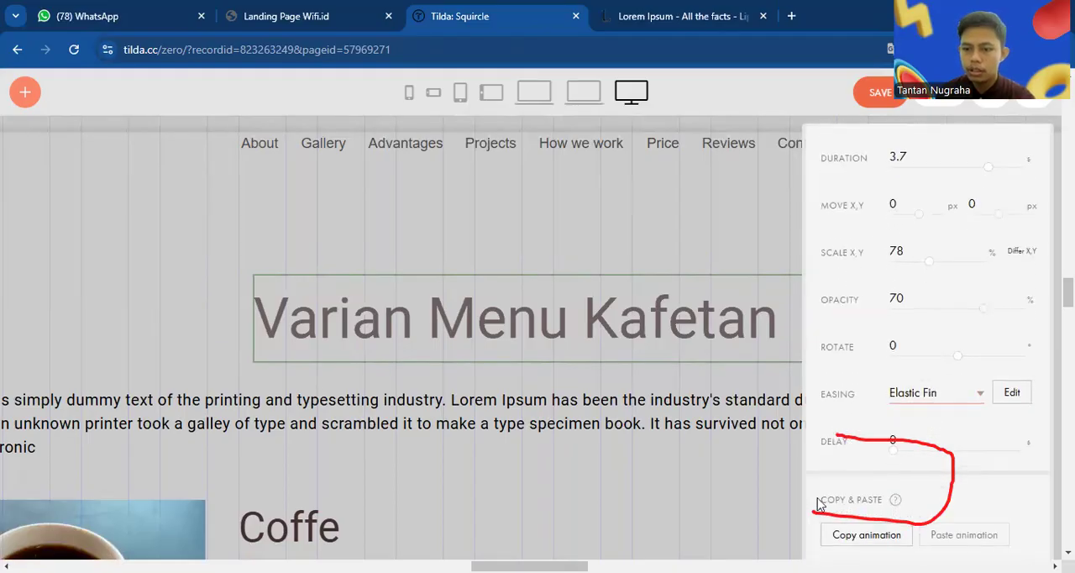
pyautogui.scroll(5, 924, 420)
pyautogui.scroll(-2, 989, 355)
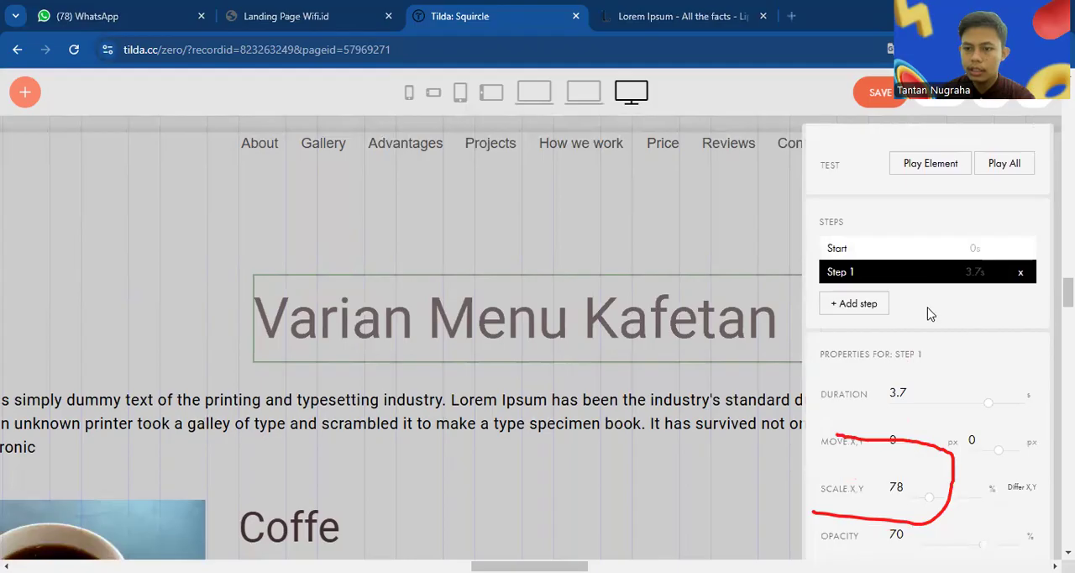
pyautogui.click(879, 305)
pyautogui.scroll(-3, 987, 360)
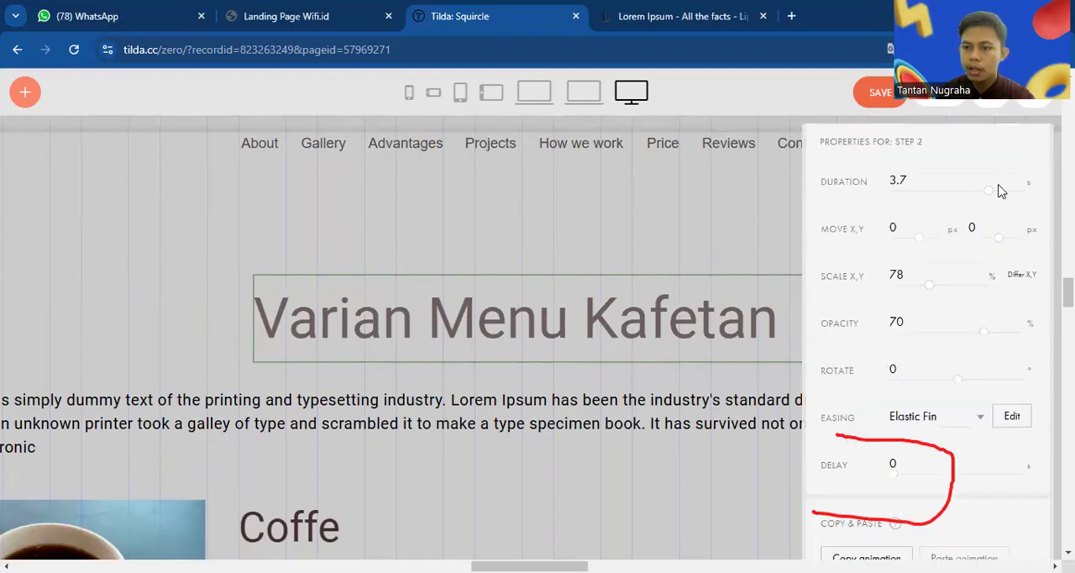
pyautogui.moveTo(989, 192); pyautogui.dragTo(945, 193)
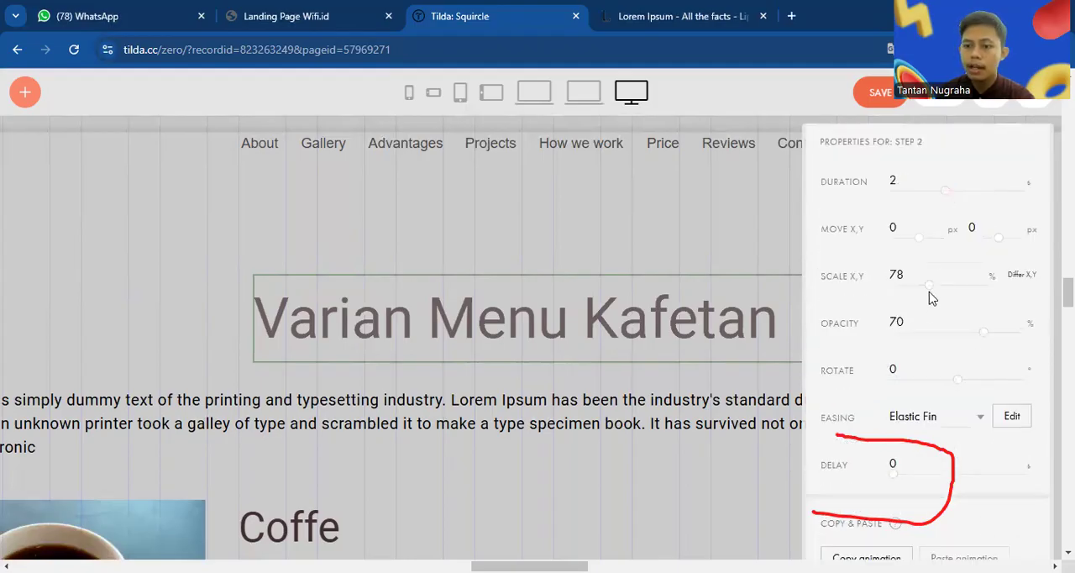
# Set step 2 of the heading's animation to 92% scale with Ease In easing
pyautogui.moveTo(929, 285); pyautogui.dragTo(936, 284)
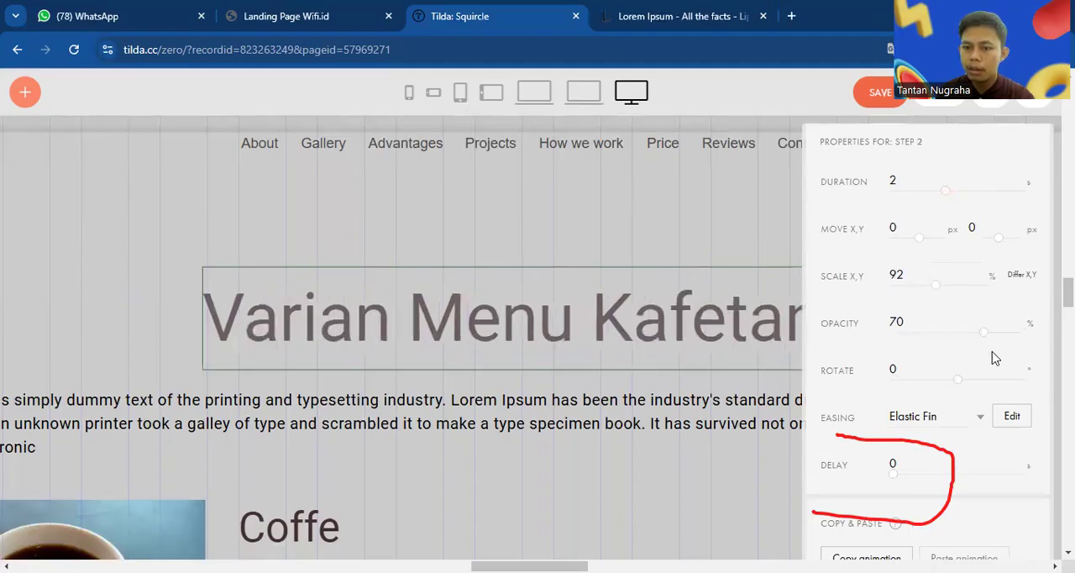
pyautogui.scroll(-1, 998, 357)
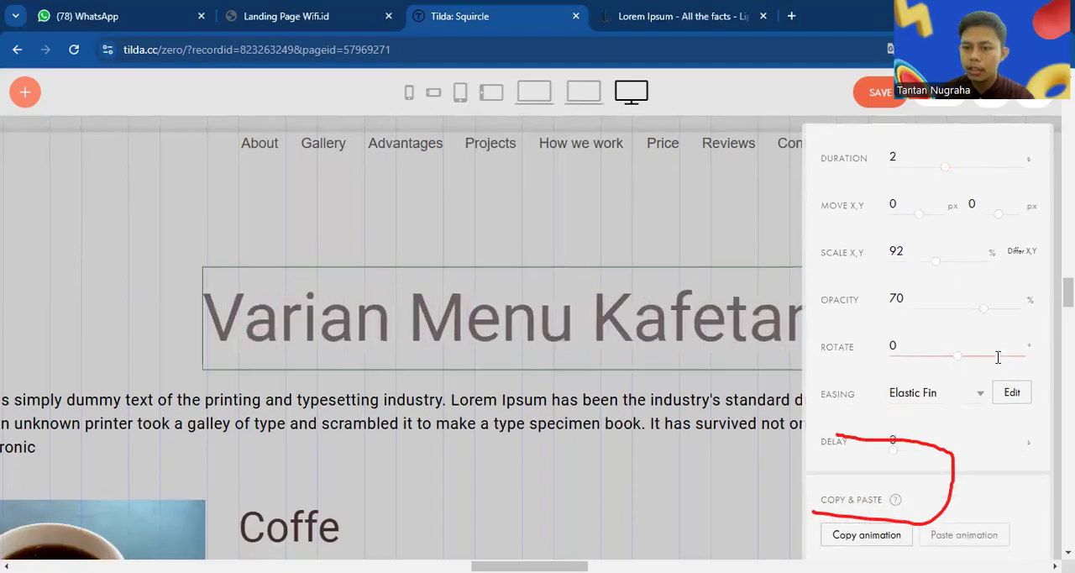
pyautogui.click(951, 400)
pyautogui.click(954, 451)
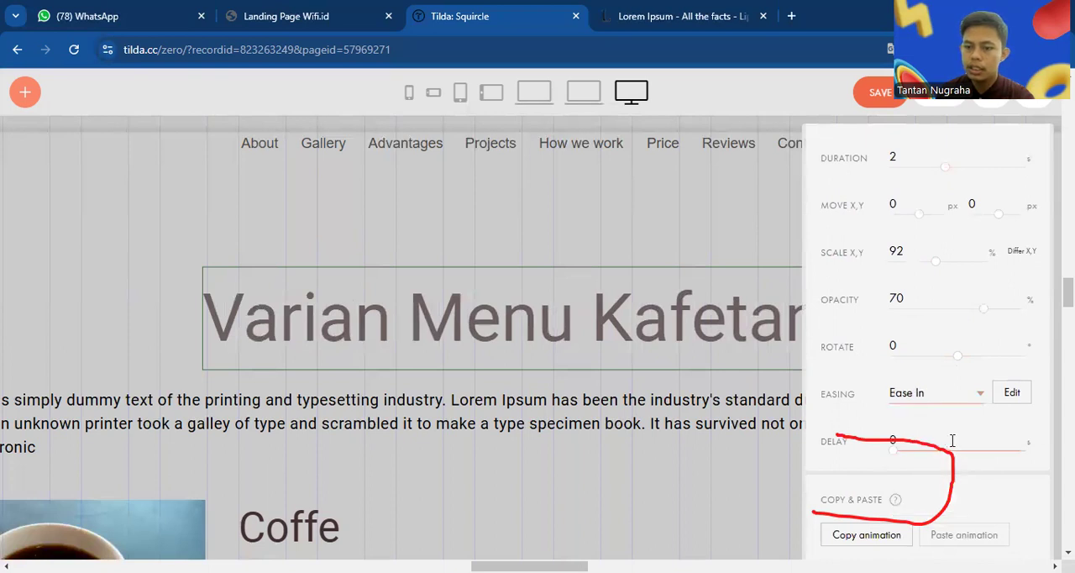
# Save the menu block, close its editor and open the Squircle page's preview
pyautogui.scroll(5, 948, 483)
pyautogui.scroll(3, 946, 483)
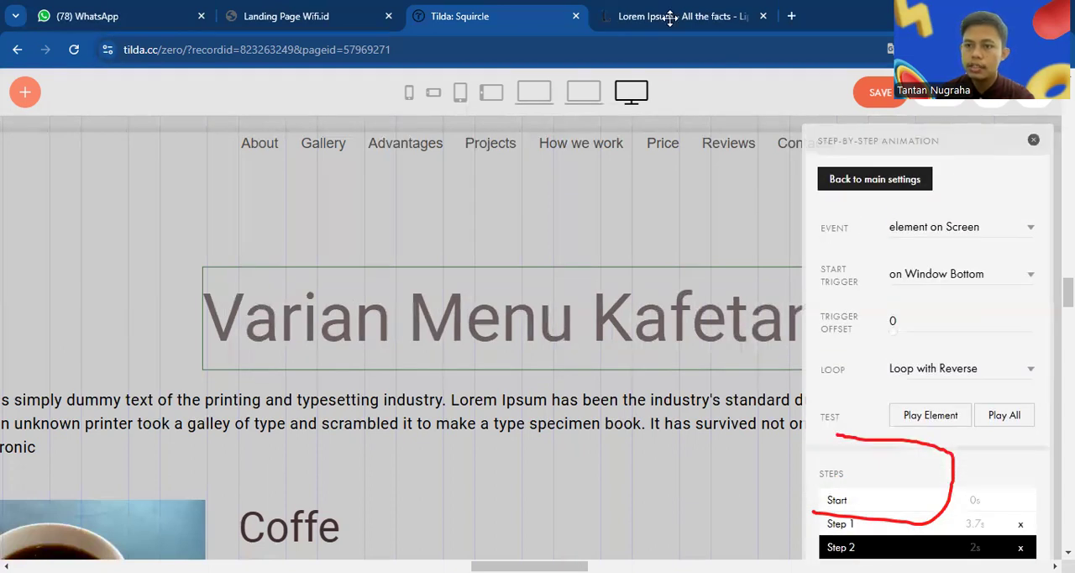
pyautogui.click(891, 94)
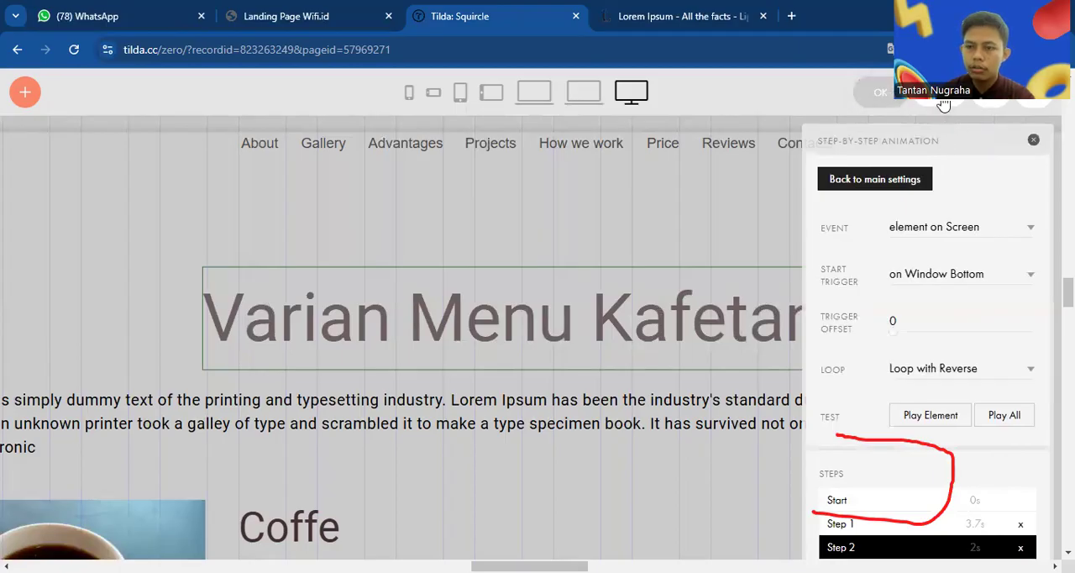
pyautogui.click(939, 105)
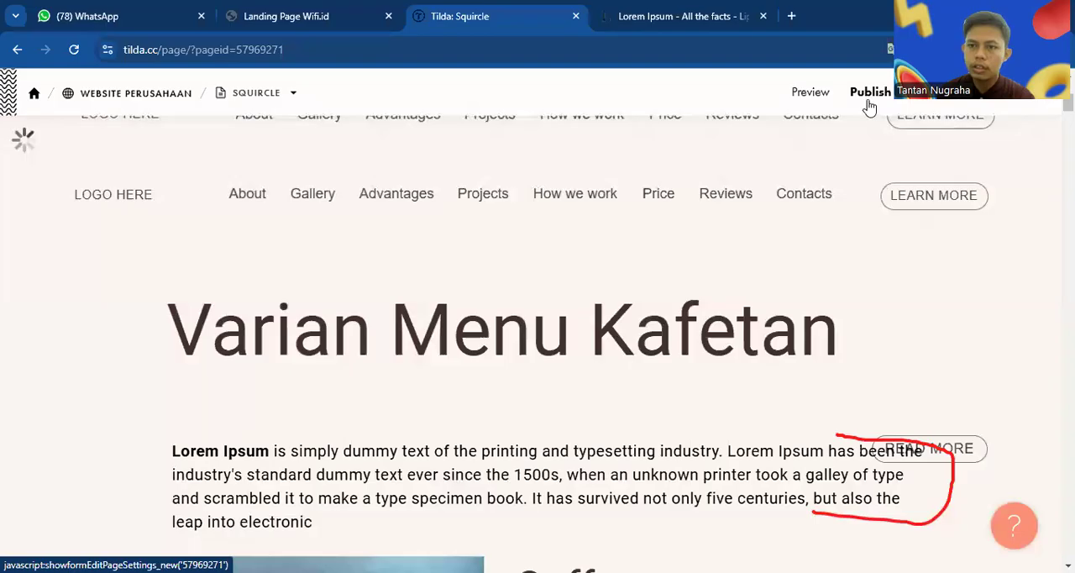
pyautogui.rightClick(849, 107)
pyautogui.press('Escape')
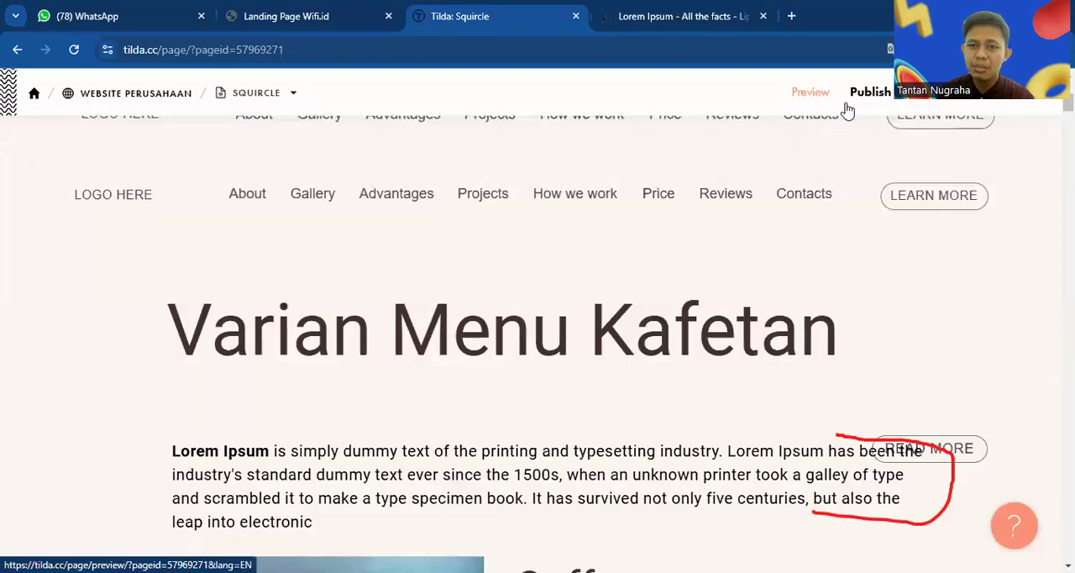
pyautogui.click(849, 110)
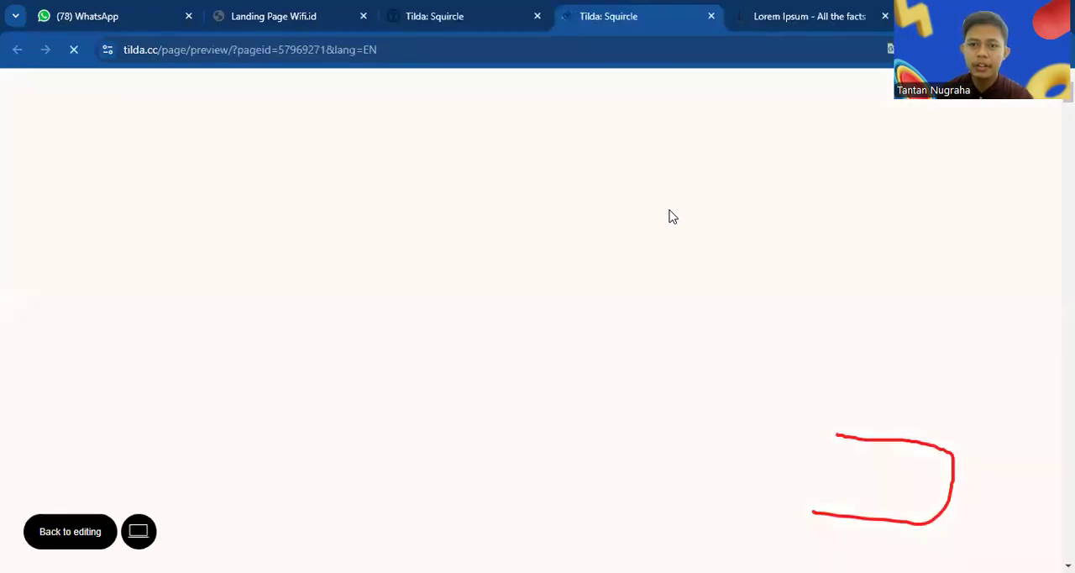